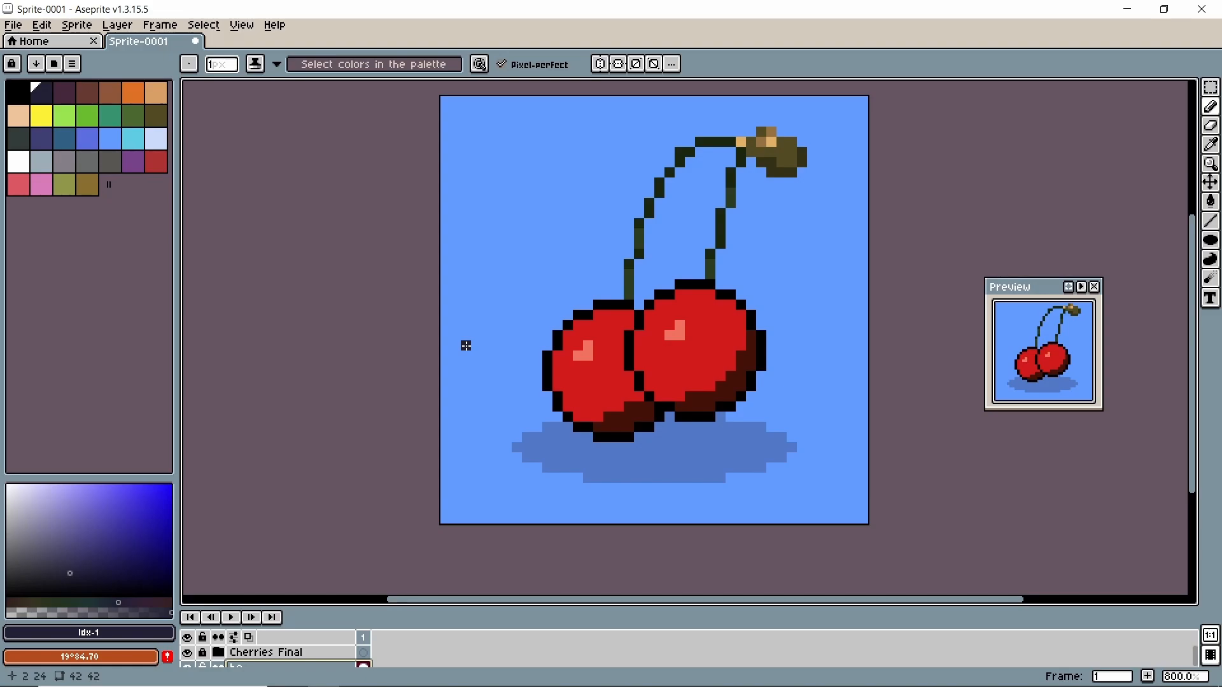
- Enlarge the timeline so that the complete layer list shows beneath the cherry sprite
left_click_drag(333, 609, 333, 510)
scroll(688, 240, "down", 1)
left_click_drag(592, 203, 580, 185)
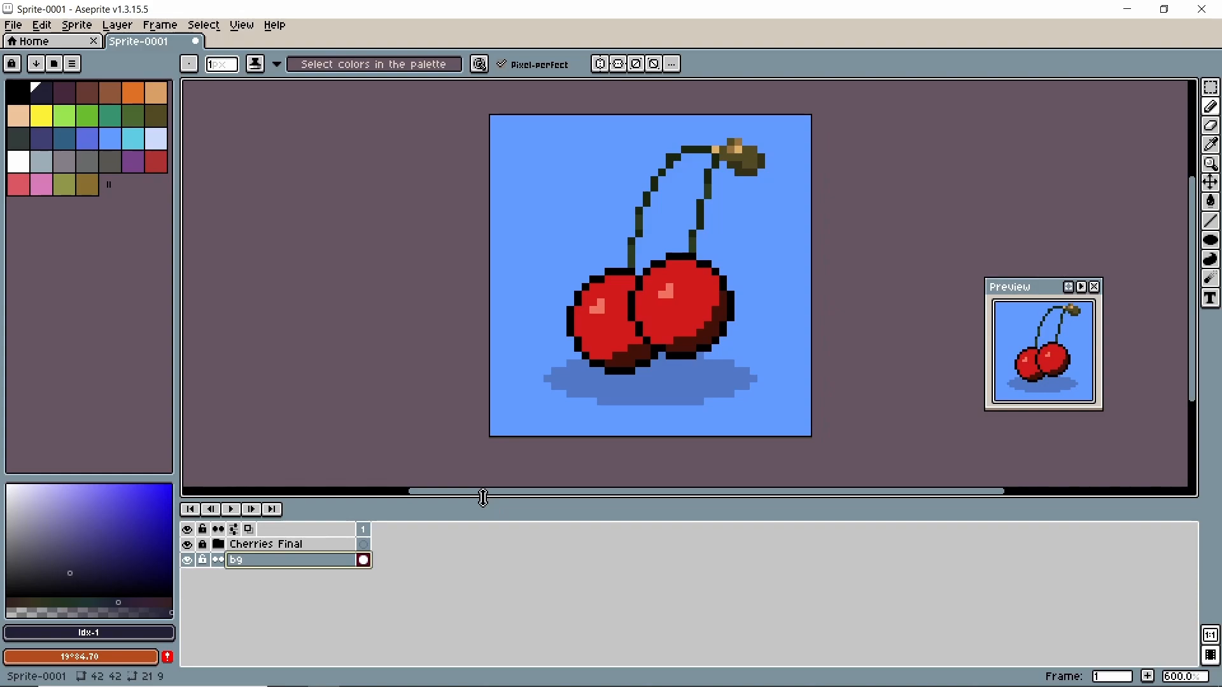
left_click_drag(484, 503, 487, 494)
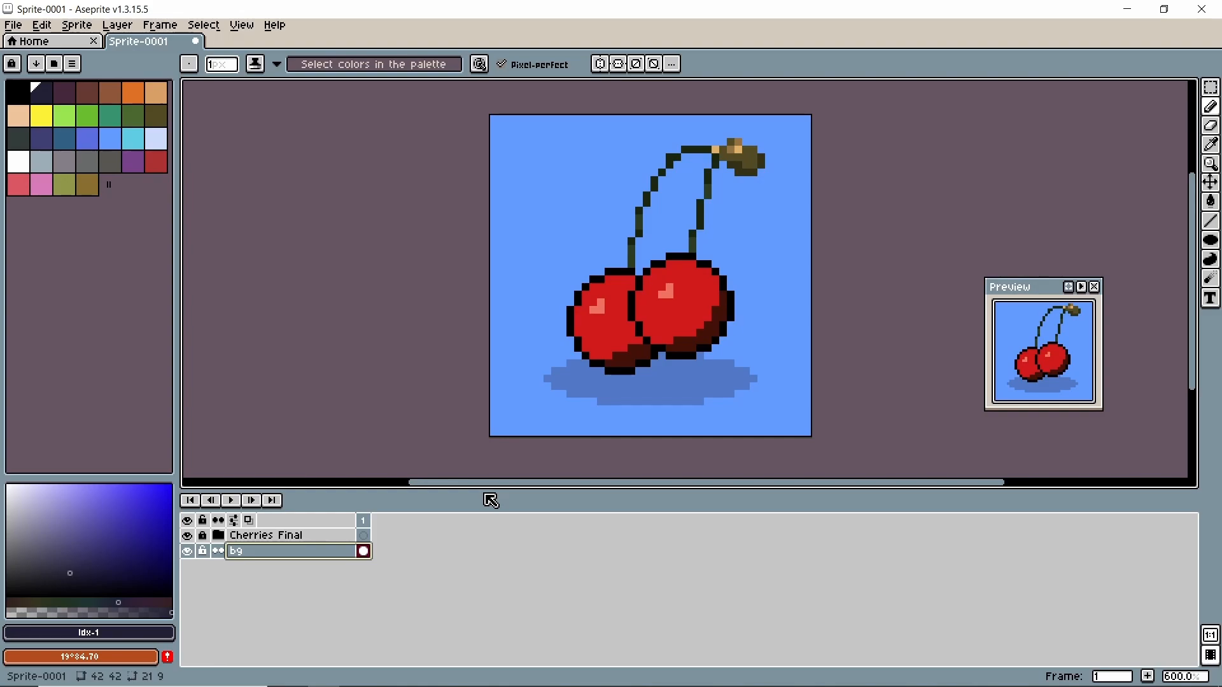
- Unlock the Cherries Final group and expand it, giving the timeline enough height for all its layers
left_click(205, 538)
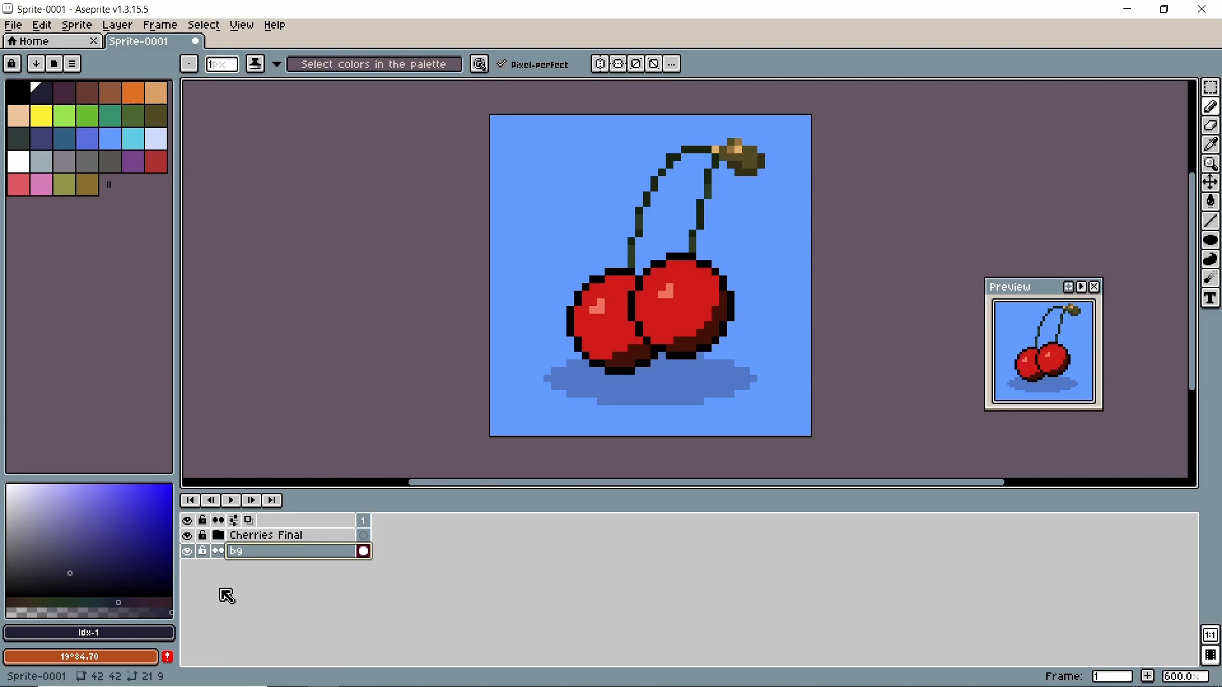
left_click(223, 537)
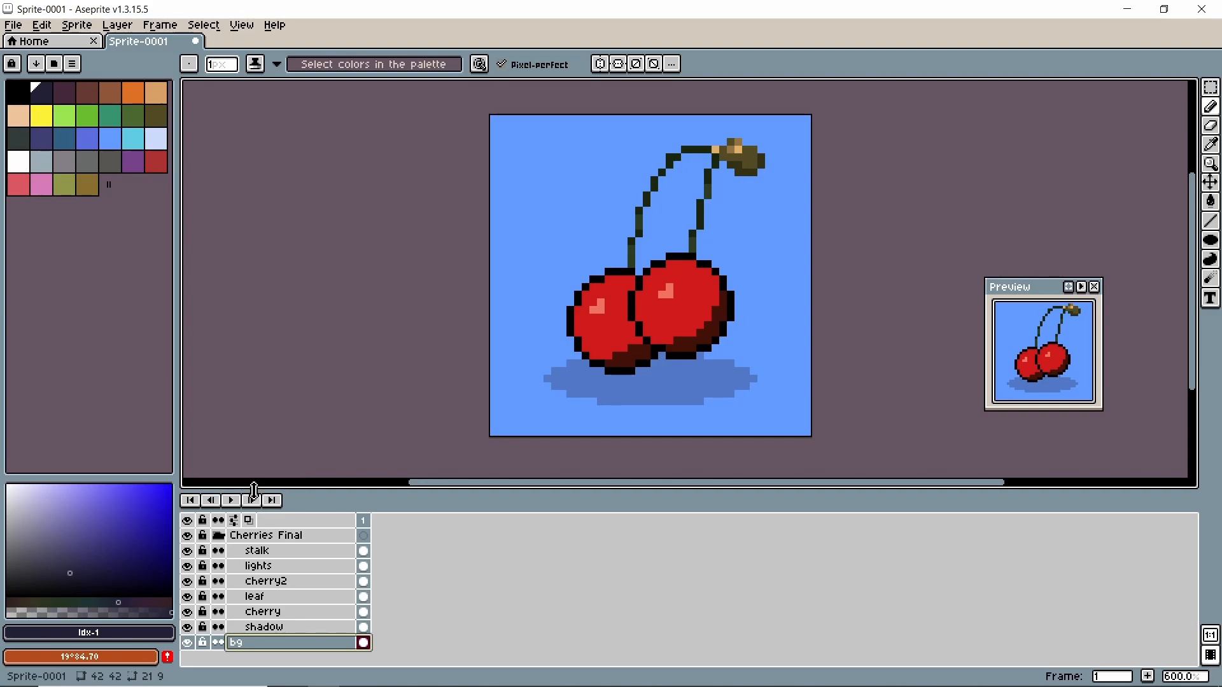
left_click_drag(261, 494, 261, 464)
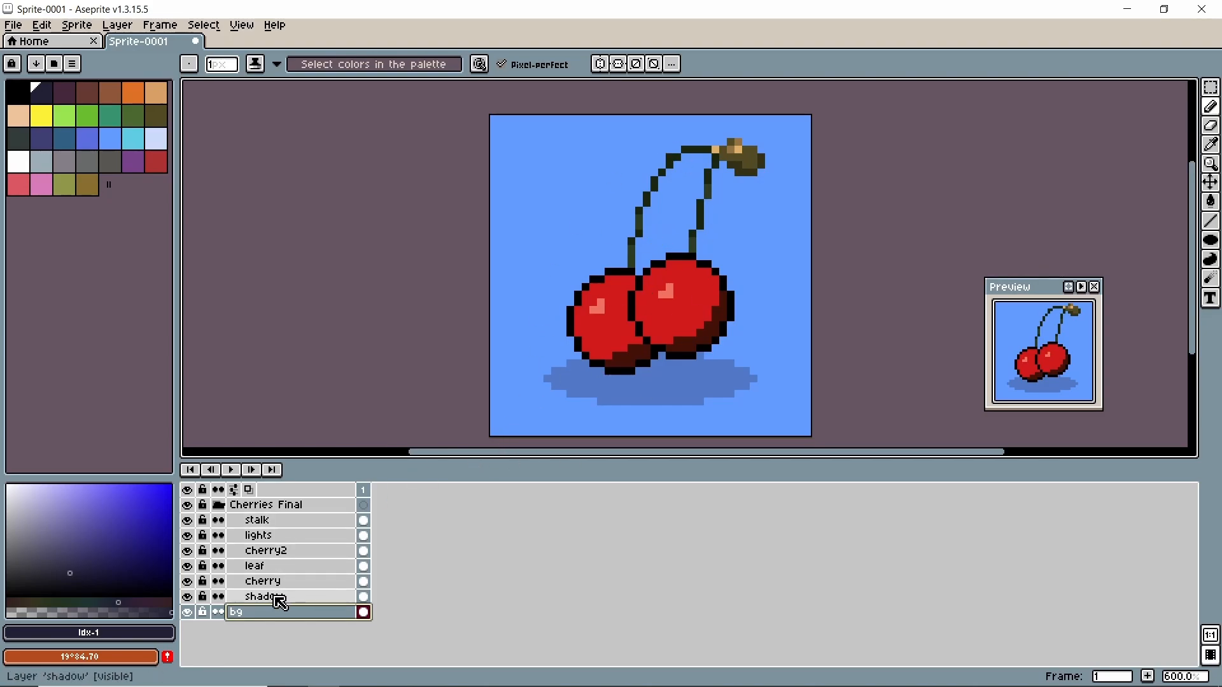
- Move the shadow layer out of the Cherries Final group, collapse the group, and place shadow directly above bg
left_click_drag(276, 596, 282, 622)
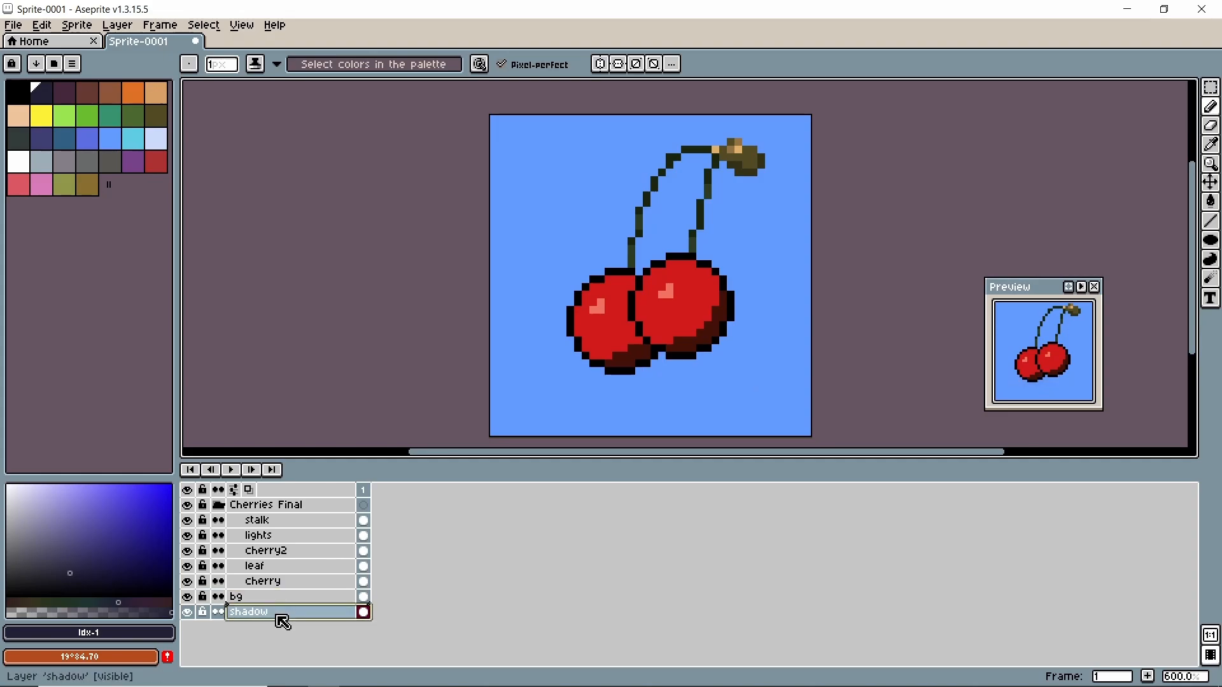
left_click(219, 505)
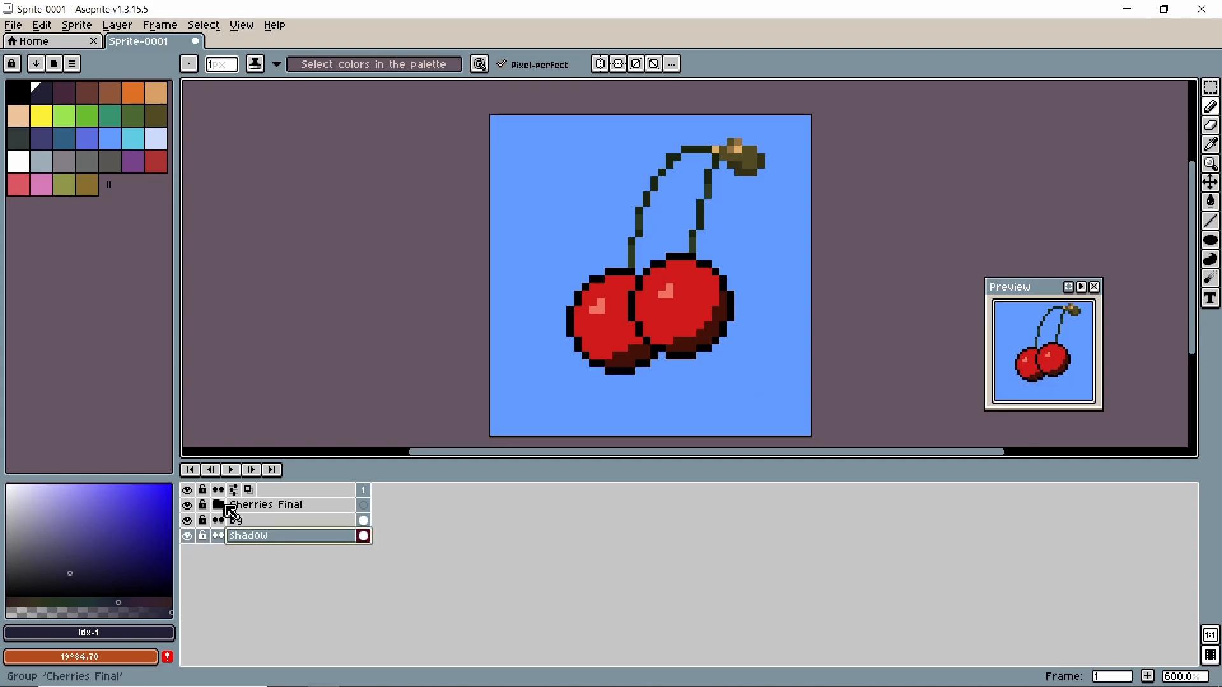
left_click_drag(254, 537, 260, 522)
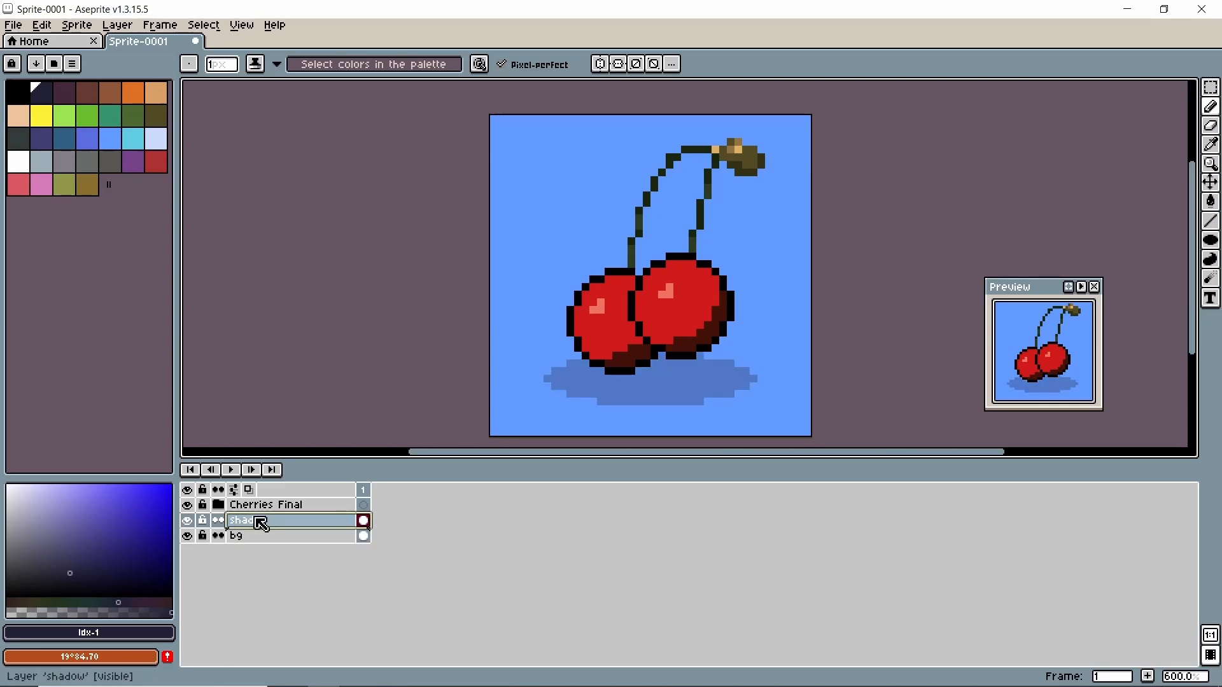
double_click(262, 522)
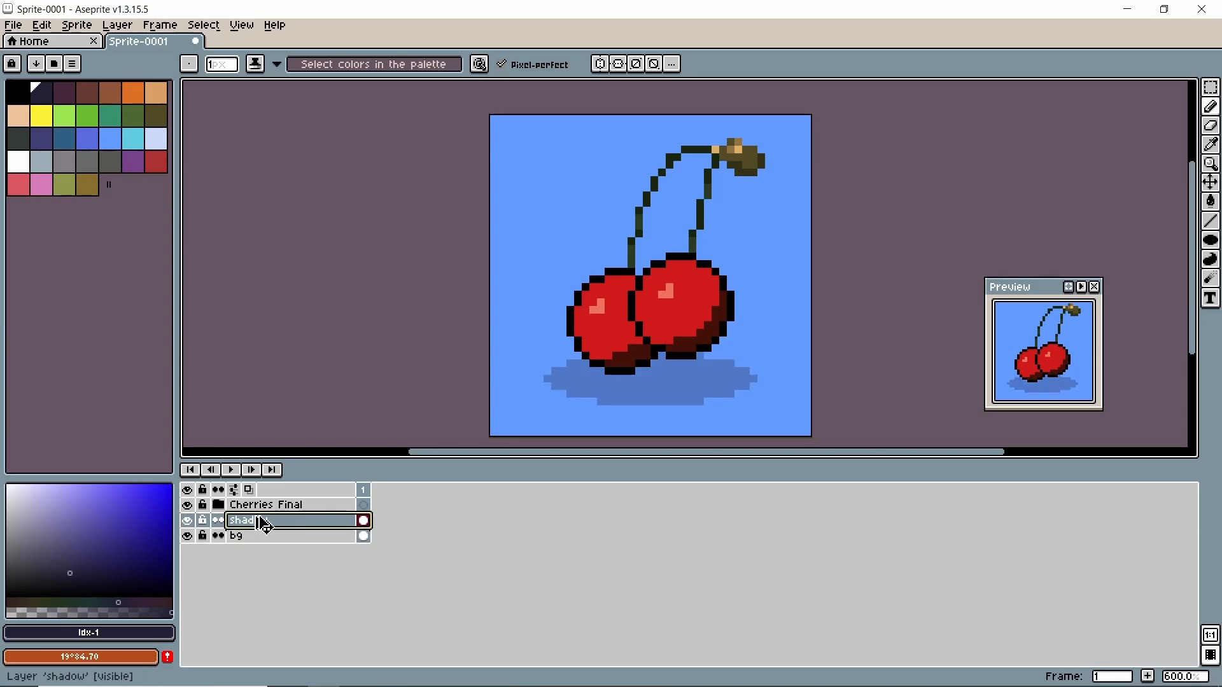
- Save the sprite in the Downloads folder under the file name cherries
key("ctrl+s")
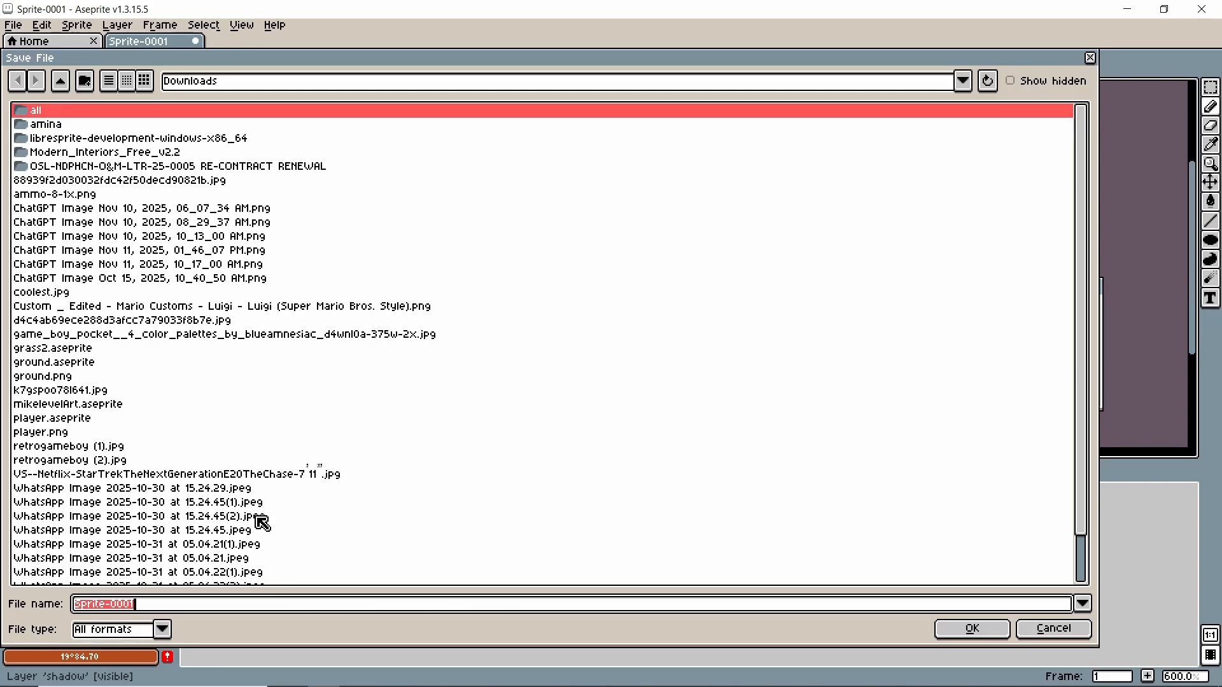
type("C")
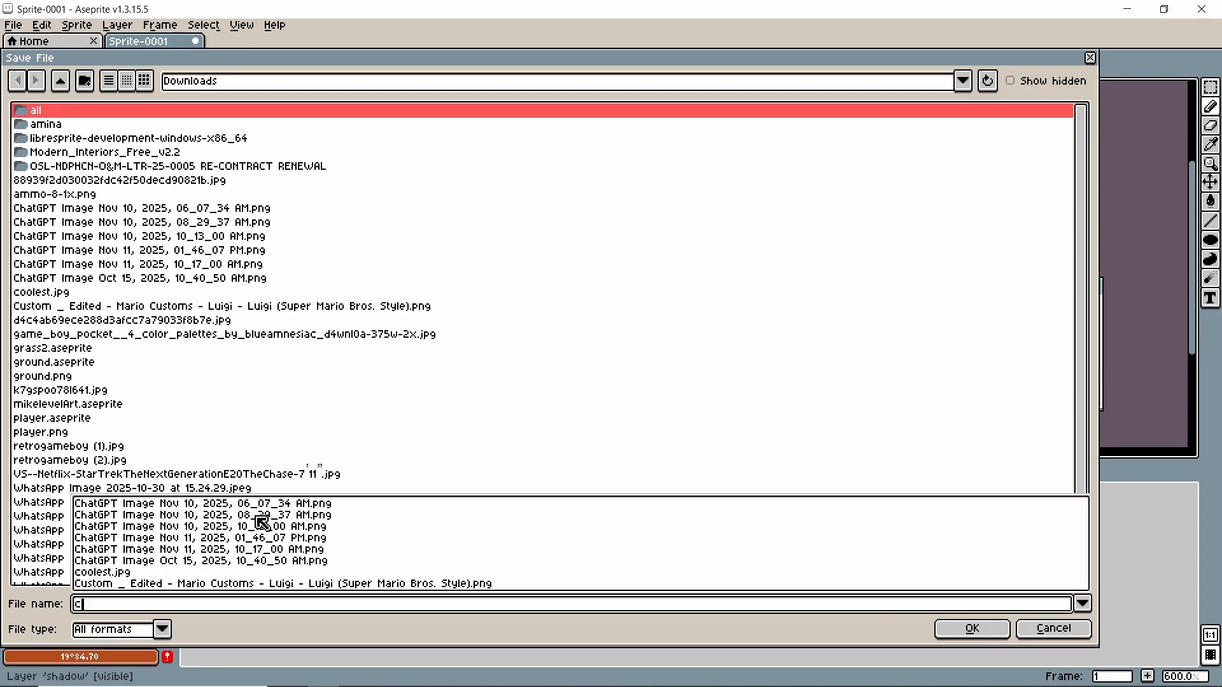
type("herries")
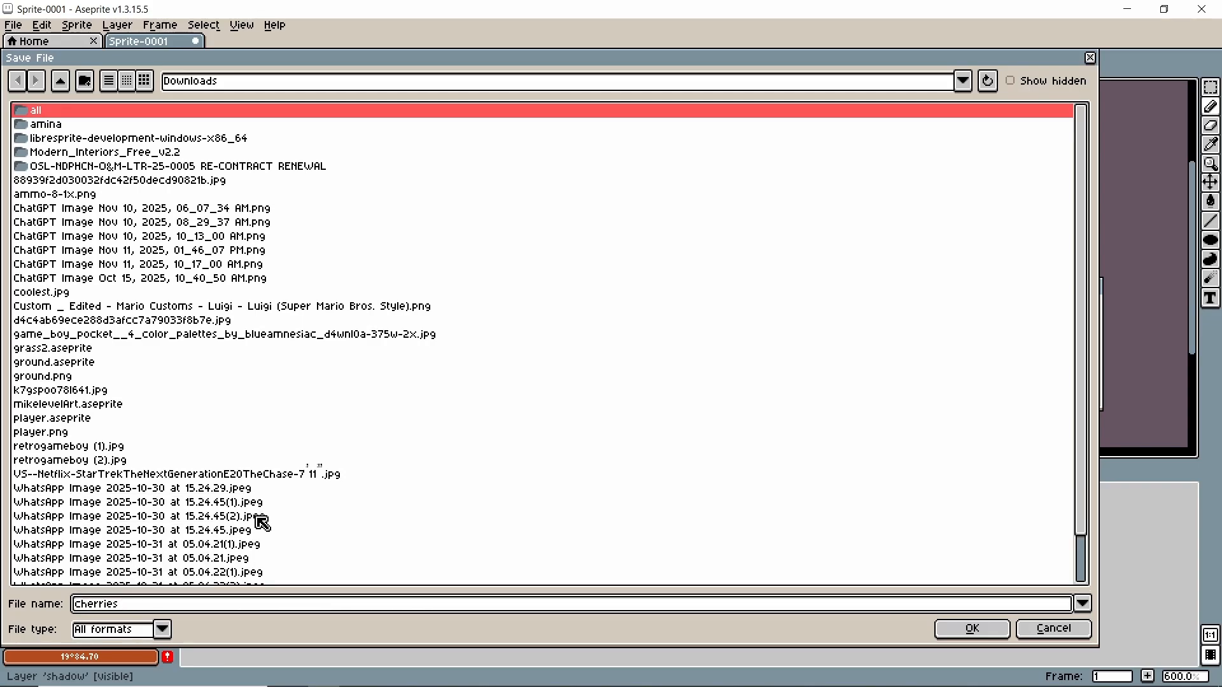
key("Return")
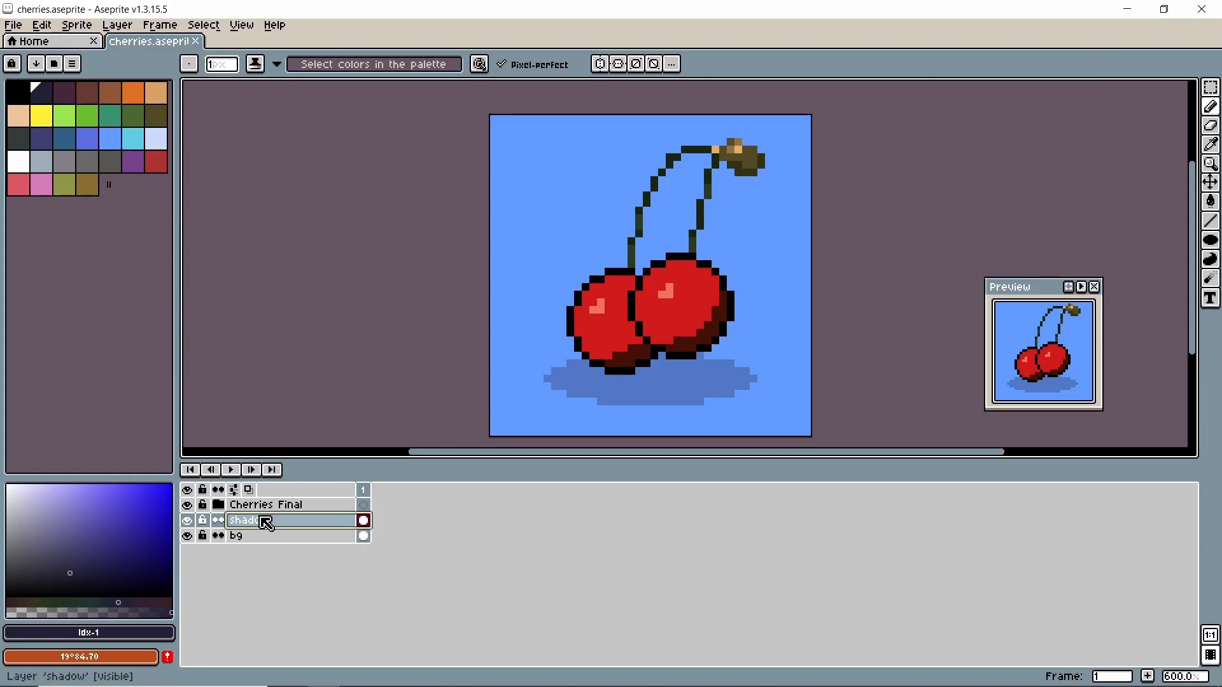
- Select the collapsed Cherries Final group and add a second animation frame
left_click(266, 509)
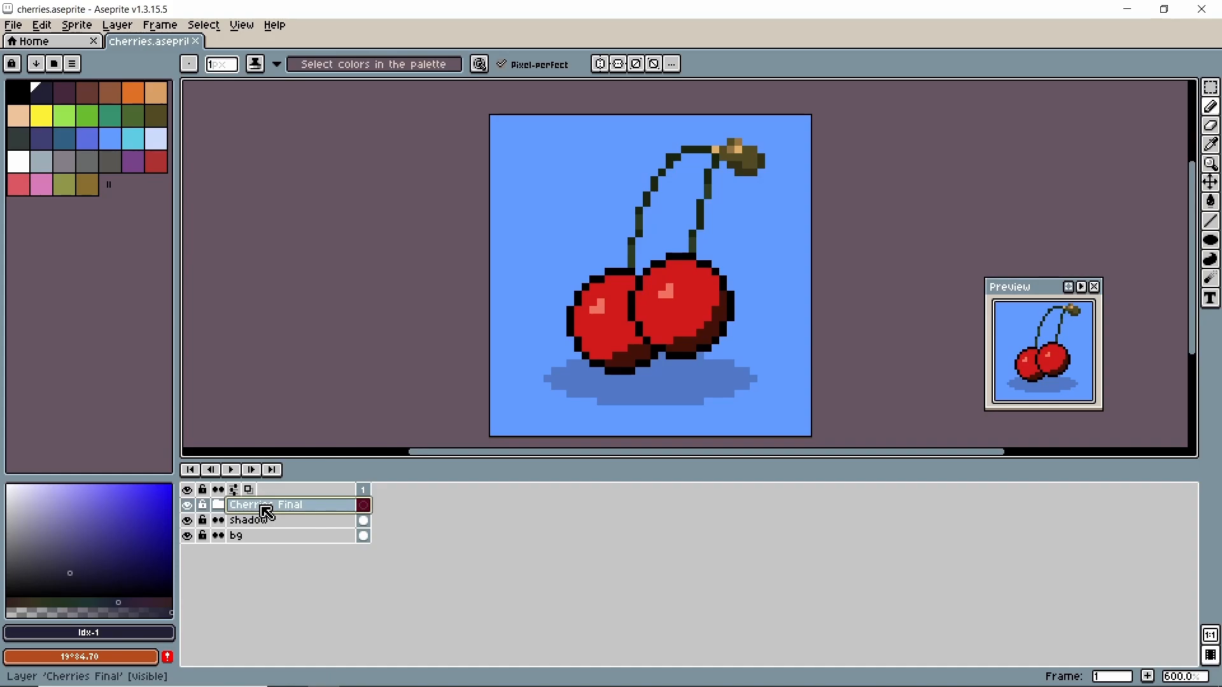
left_click(218, 504)
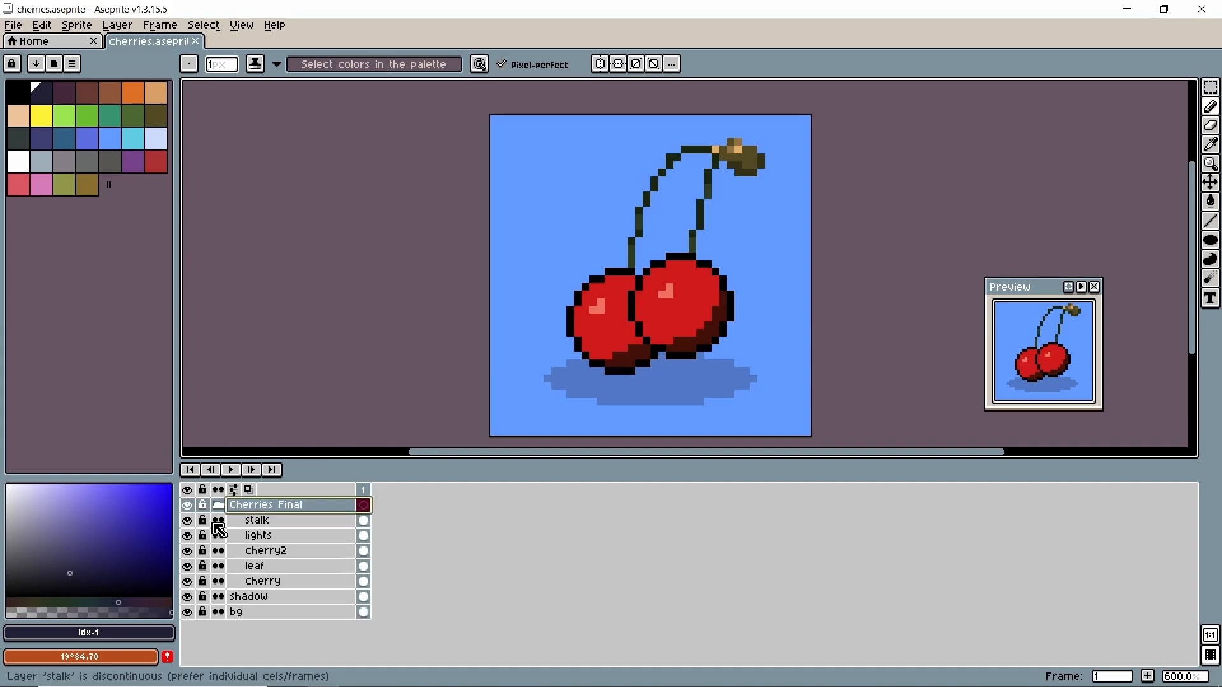
left_click(217, 505)
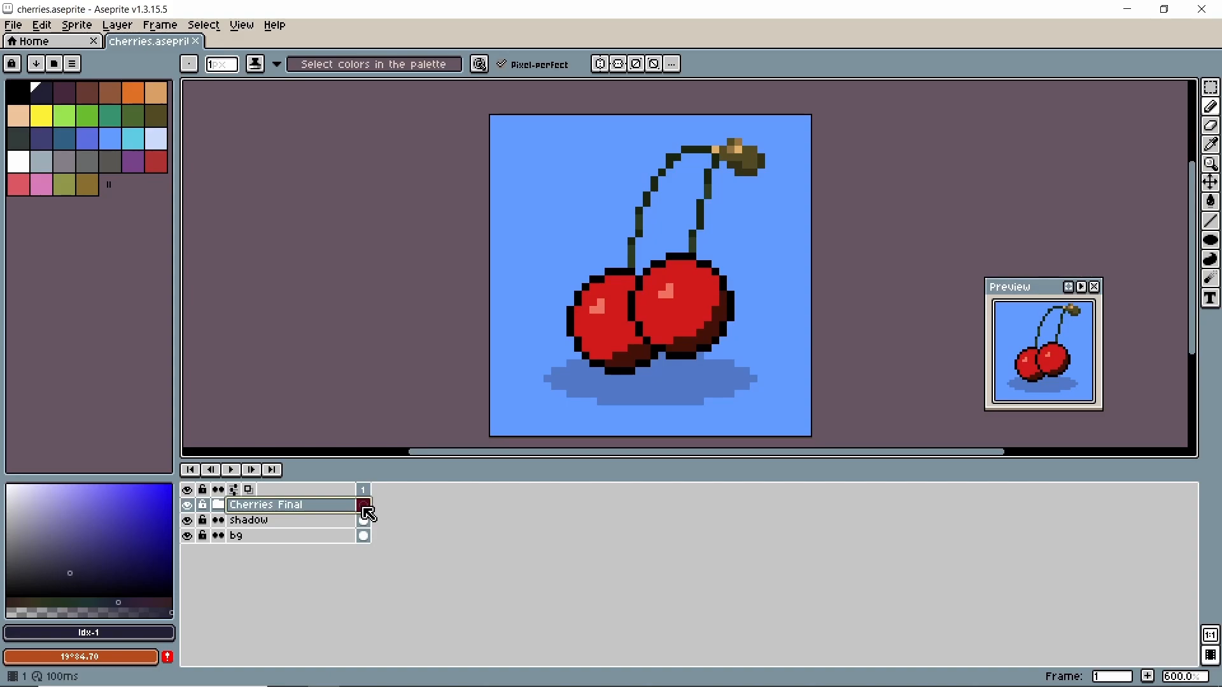
key("alt+n")
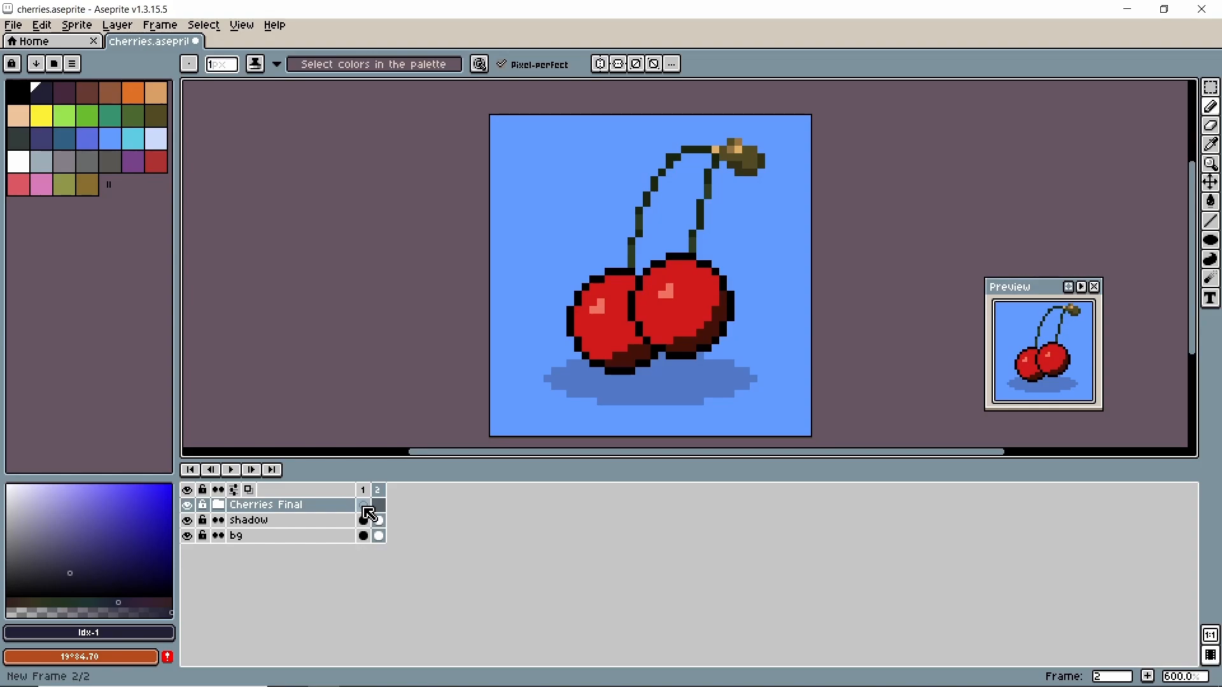
- In frame 2, use the Move tool to shift the Cherries Final group straight up by about 2 pixels
left_click(364, 505)
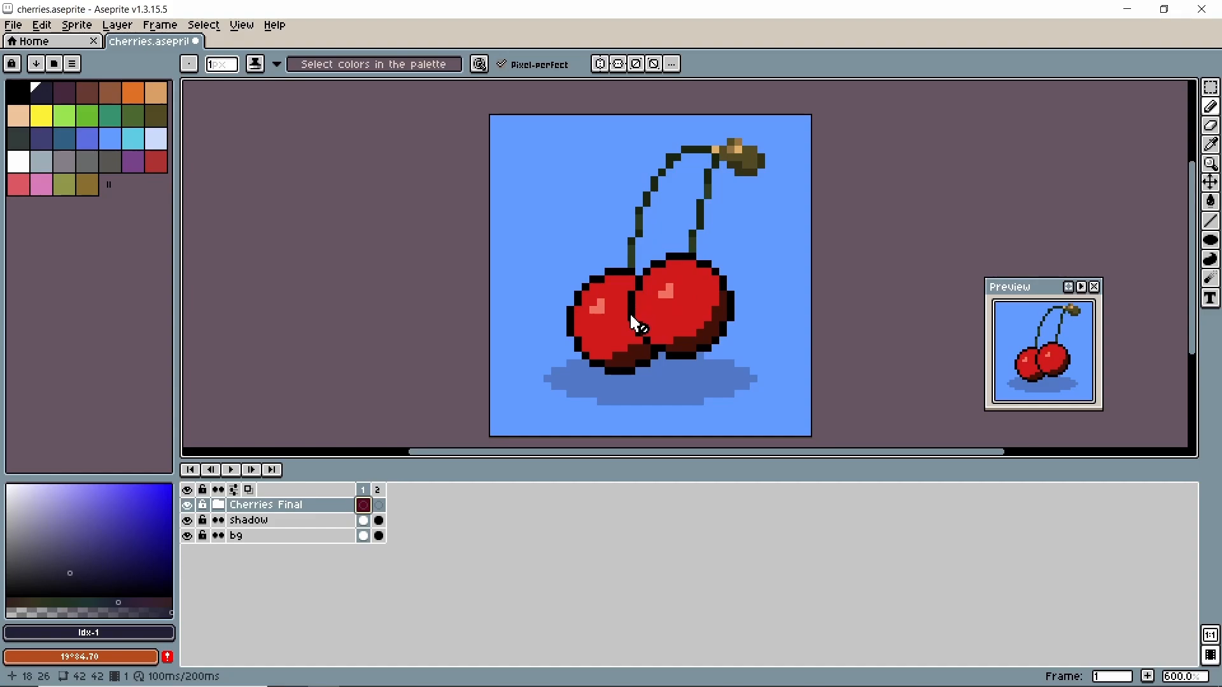
left_click(1210, 183)
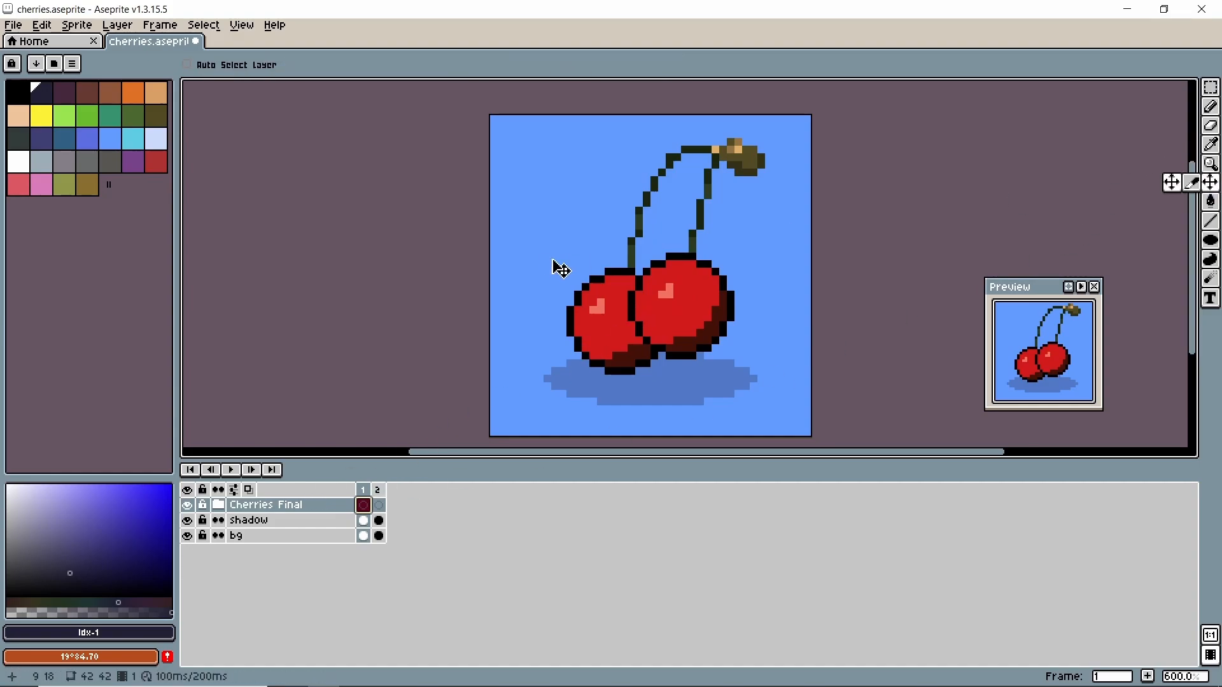
left_click(380, 506)
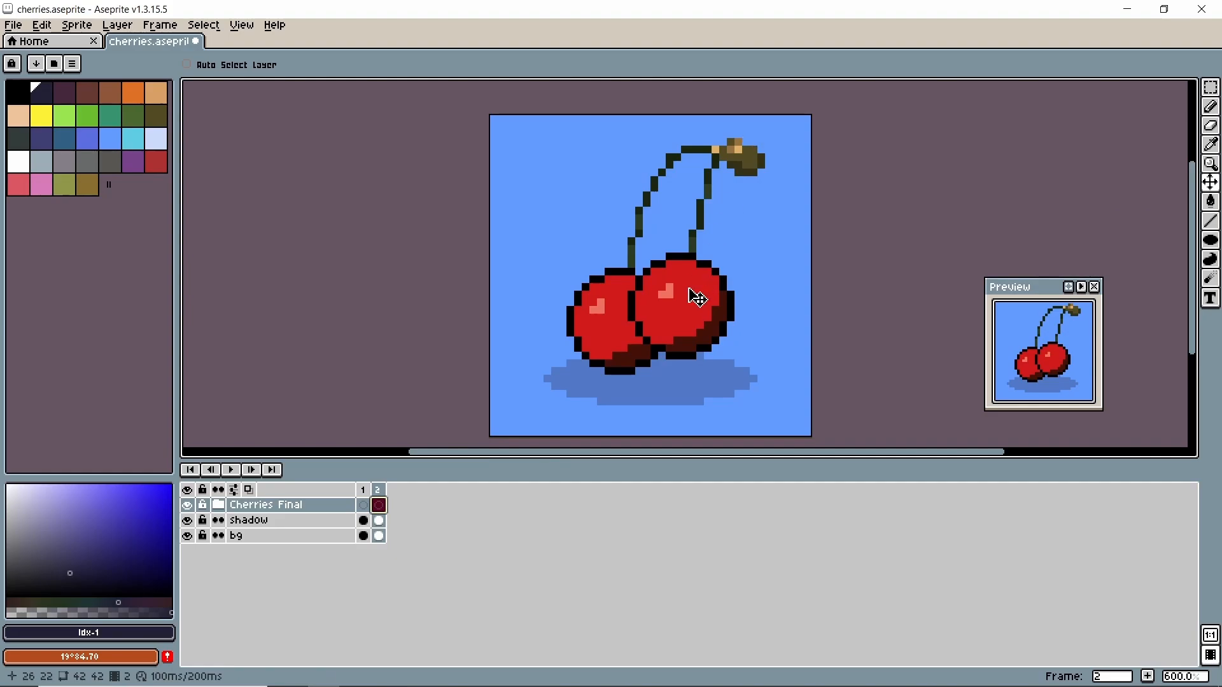
left_click_drag(706, 275, 706, 254)
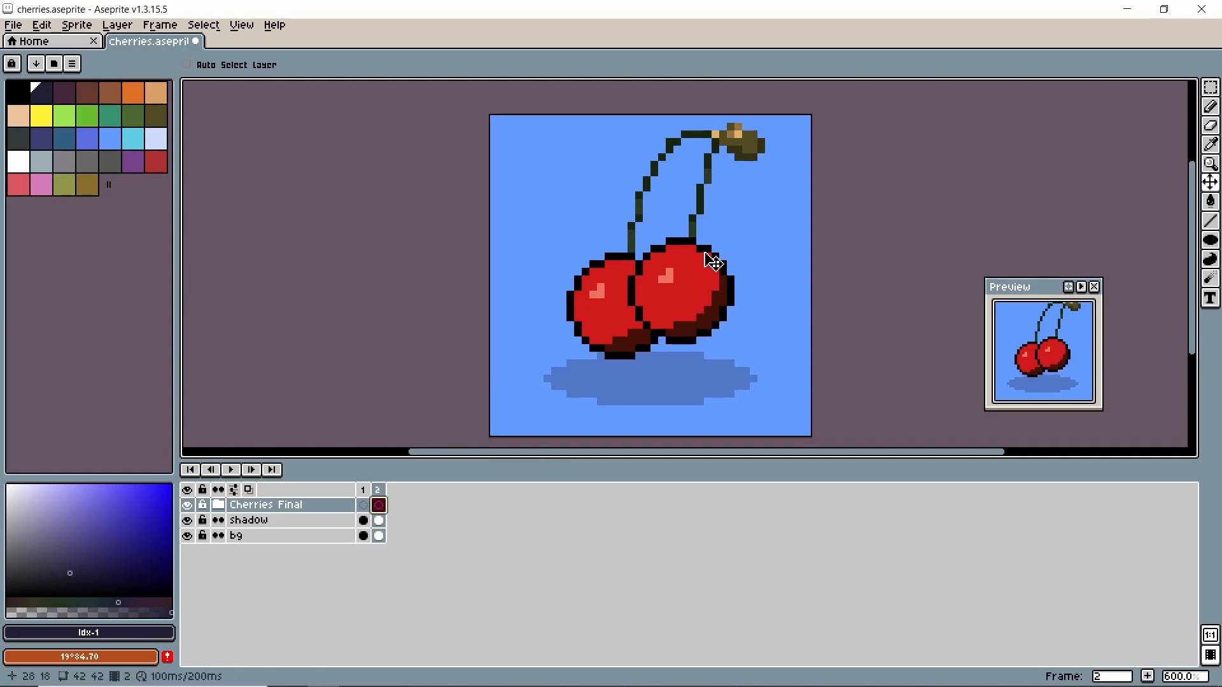
- Play the two-frame animation and switch between frames 1 and 2 to compare the cherries' positions
left_click(228, 470)
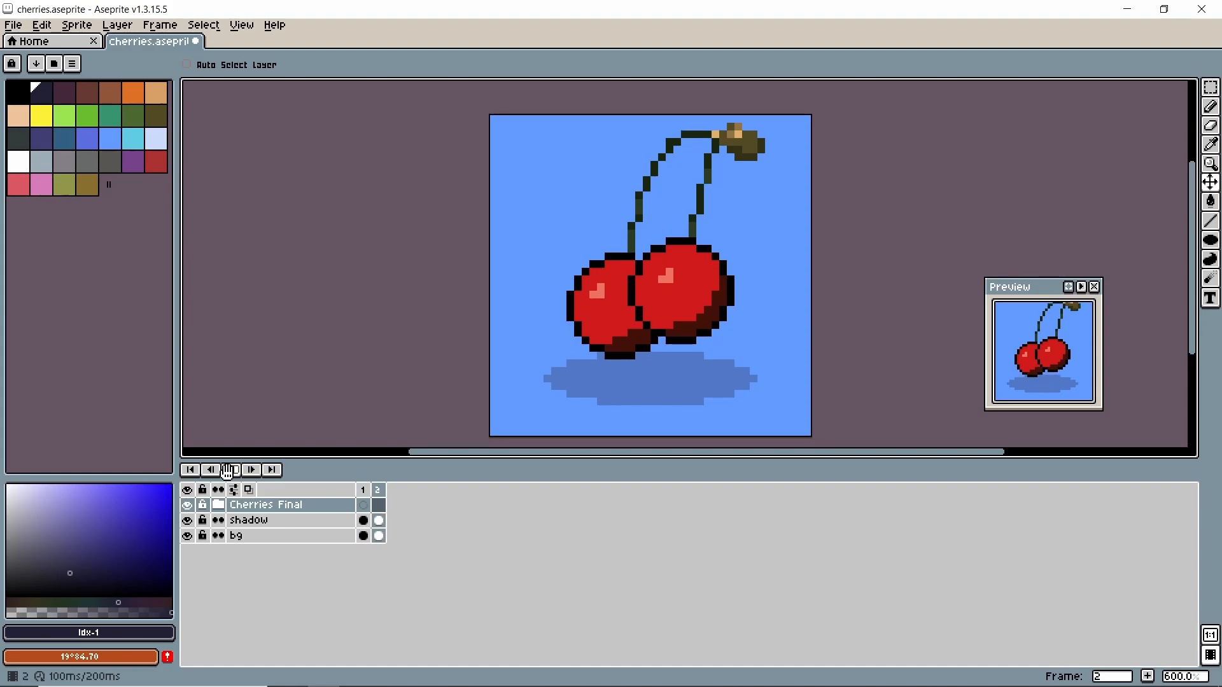
left_click(231, 470)
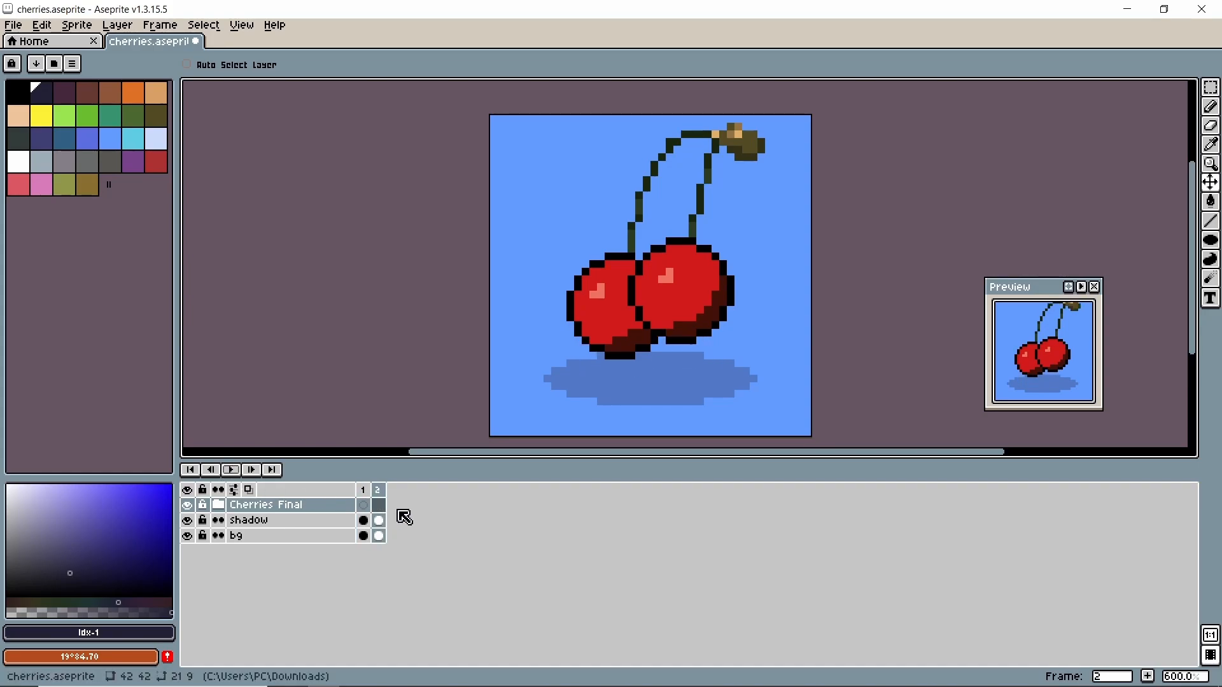
left_click(364, 506)
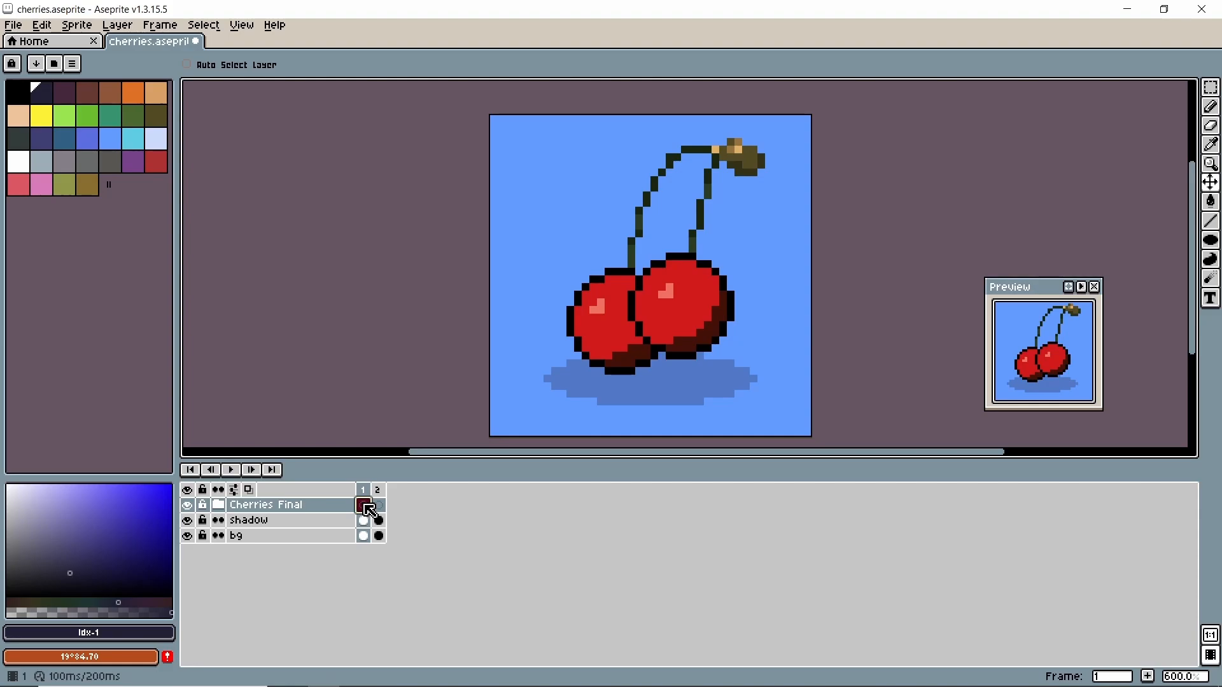
left_click(380, 507)
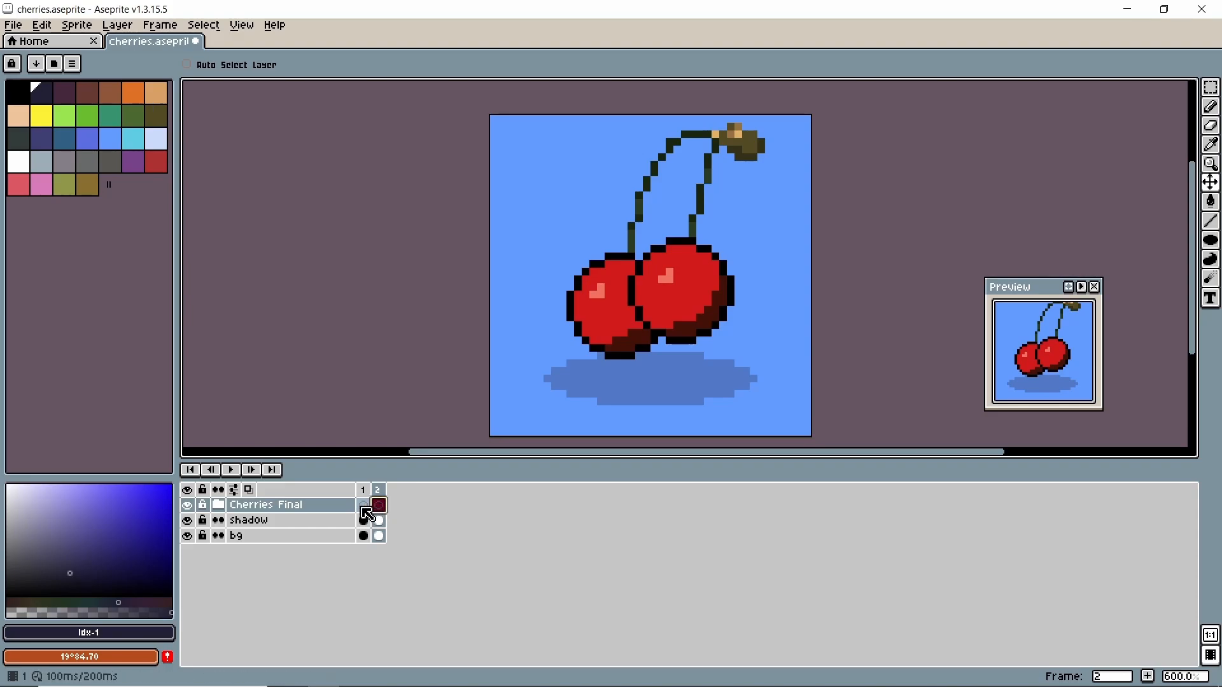
left_click(364, 506)
left_click(380, 507)
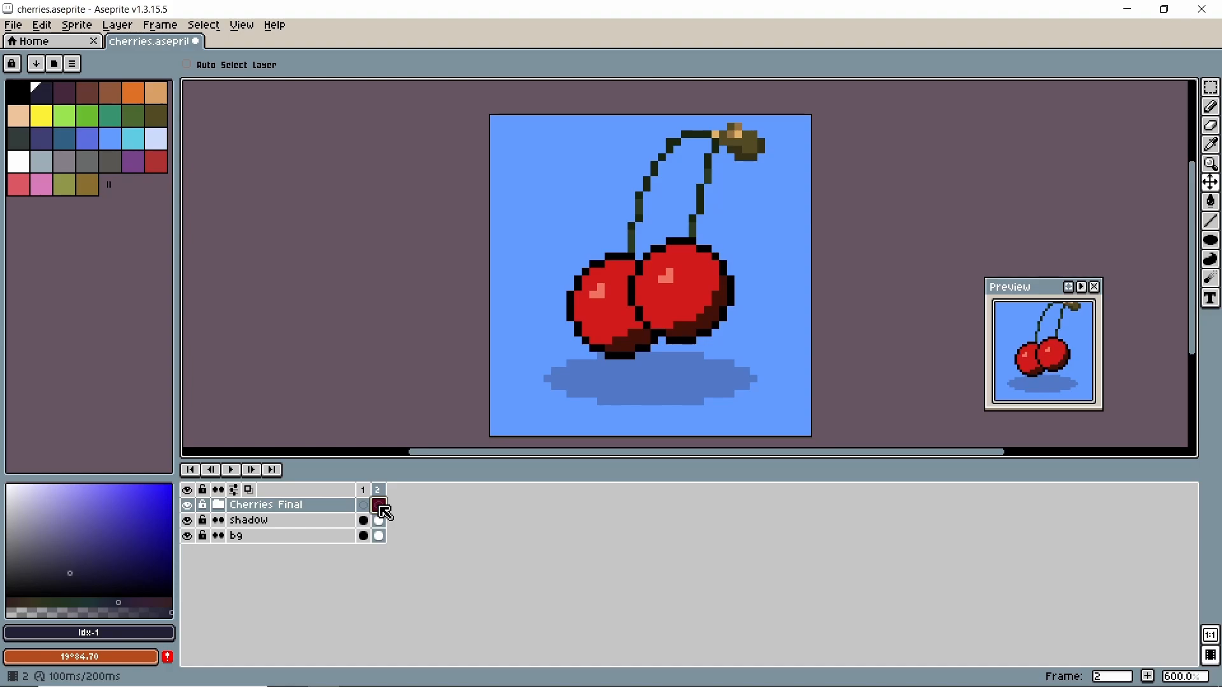
- Add two new frames directly after frame 1 as holds of the cherries' resting position
left_click(365, 506)
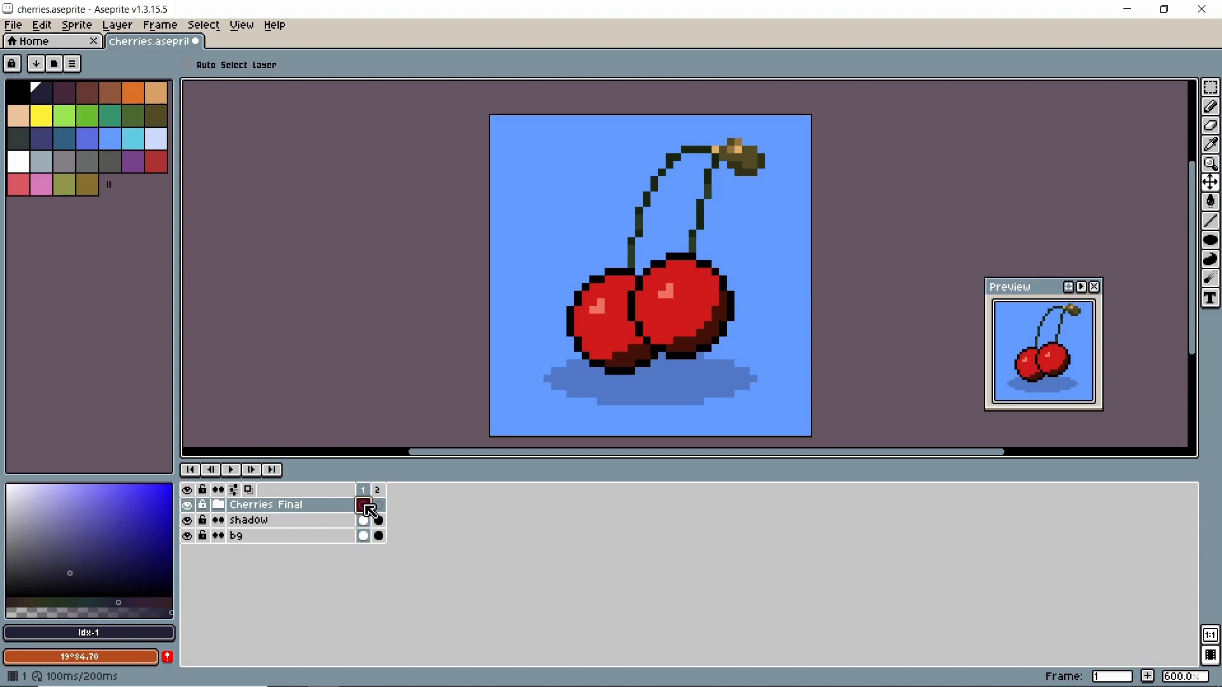
key("alt+n")
key("alt+n")
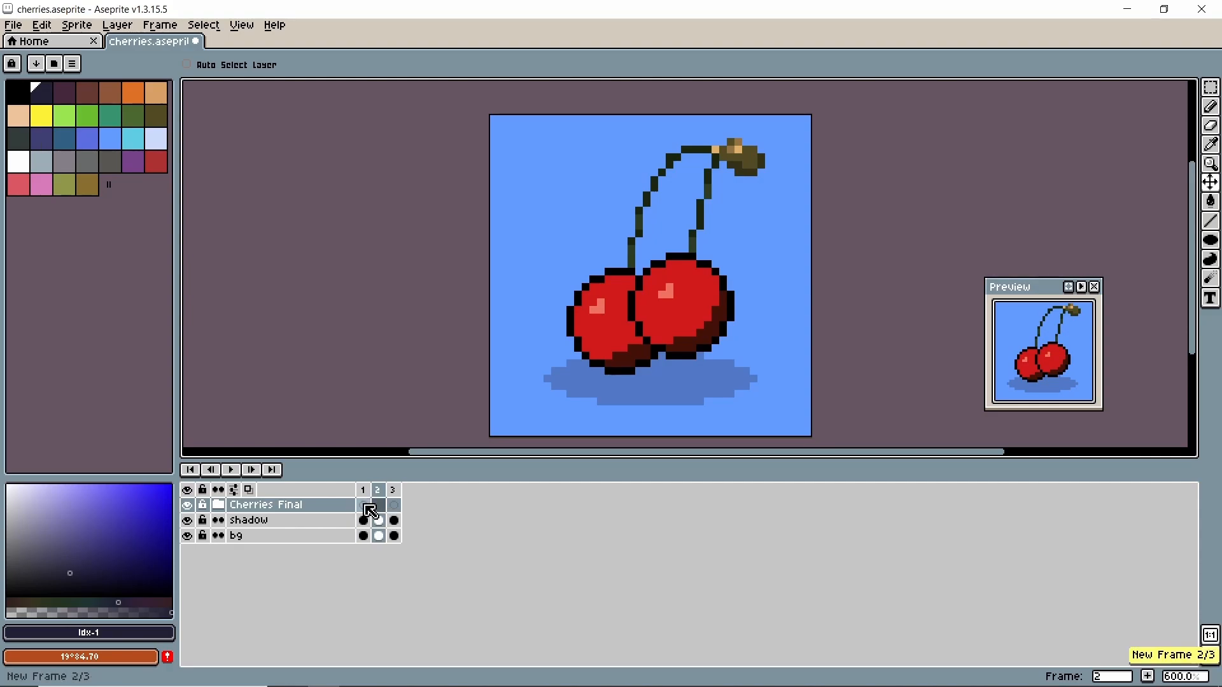
- Check the cherries' position across frames 1 to 4 and play the animation to judge its timing
left_click(366, 506)
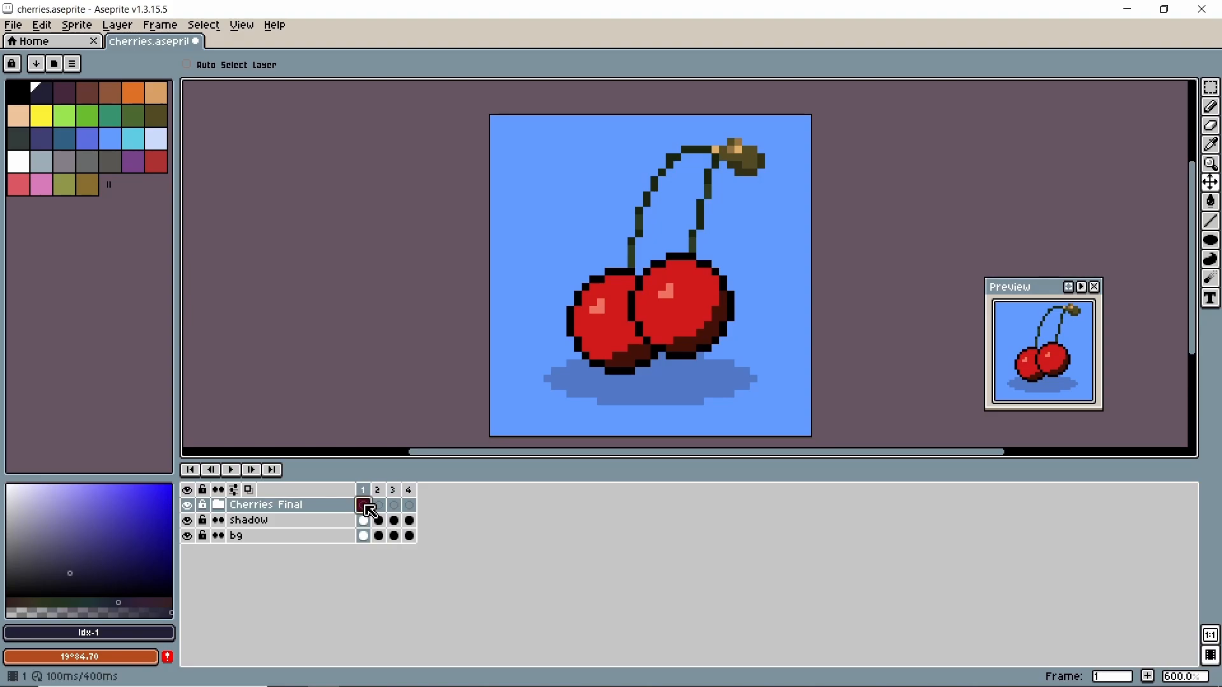
left_click_drag(368, 509, 414, 511)
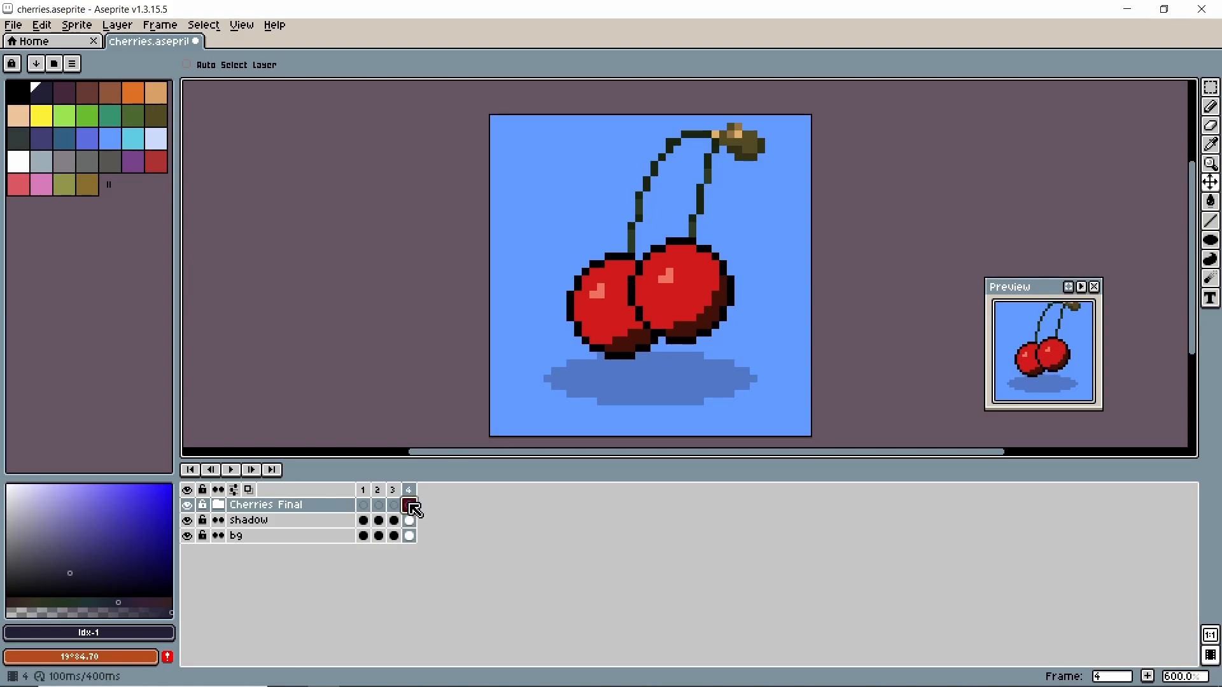
left_click(380, 506)
left_click(394, 506)
left_click(375, 504)
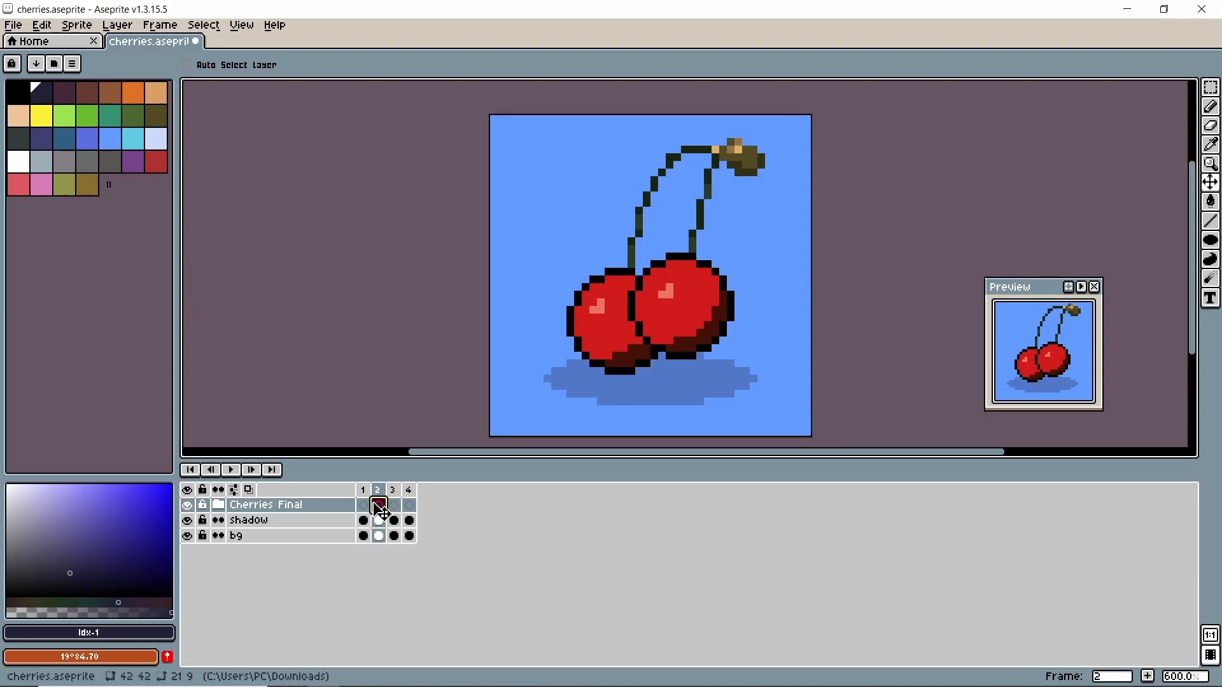
left_click(231, 469)
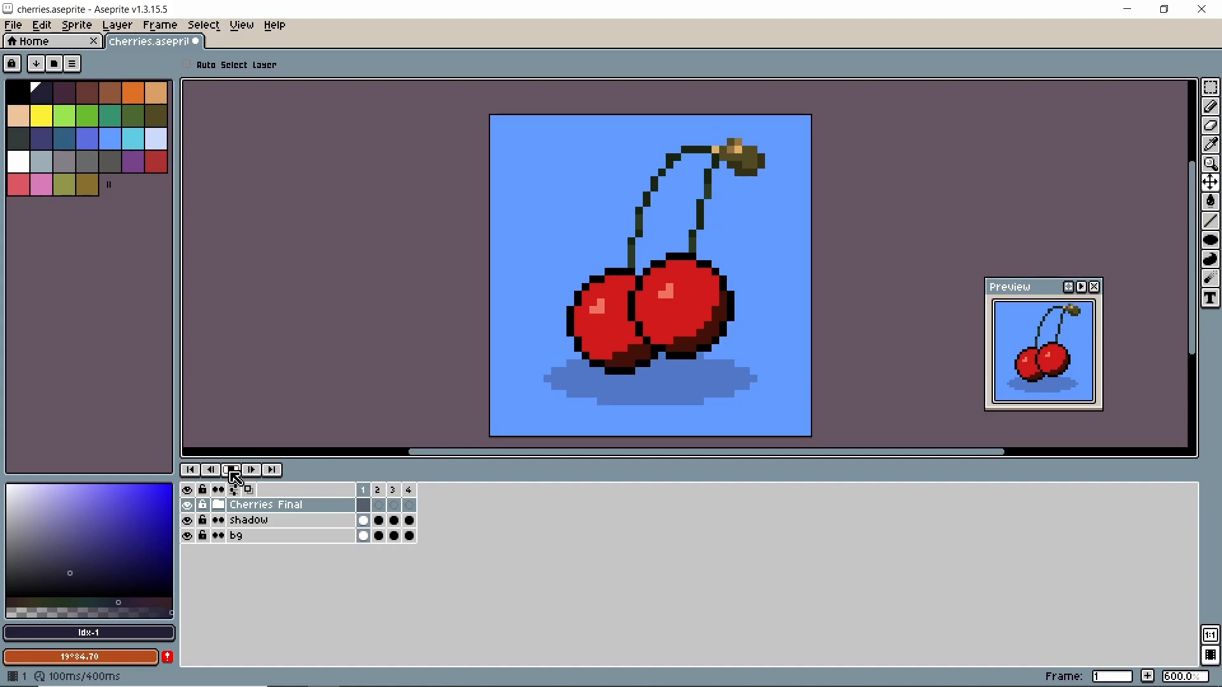
left_click(233, 473)
- Add two more frames after frame 3 to lengthen the hold before the cherries rise
left_click(395, 508)
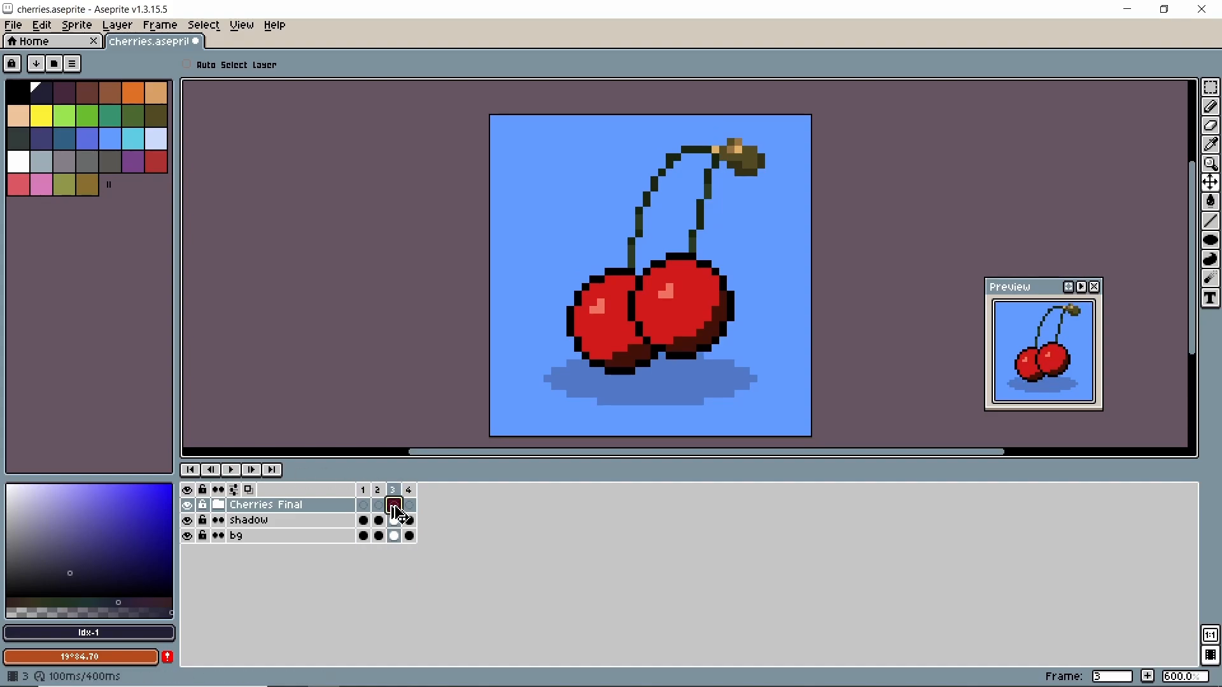
key("alt+n")
key("alt+n")
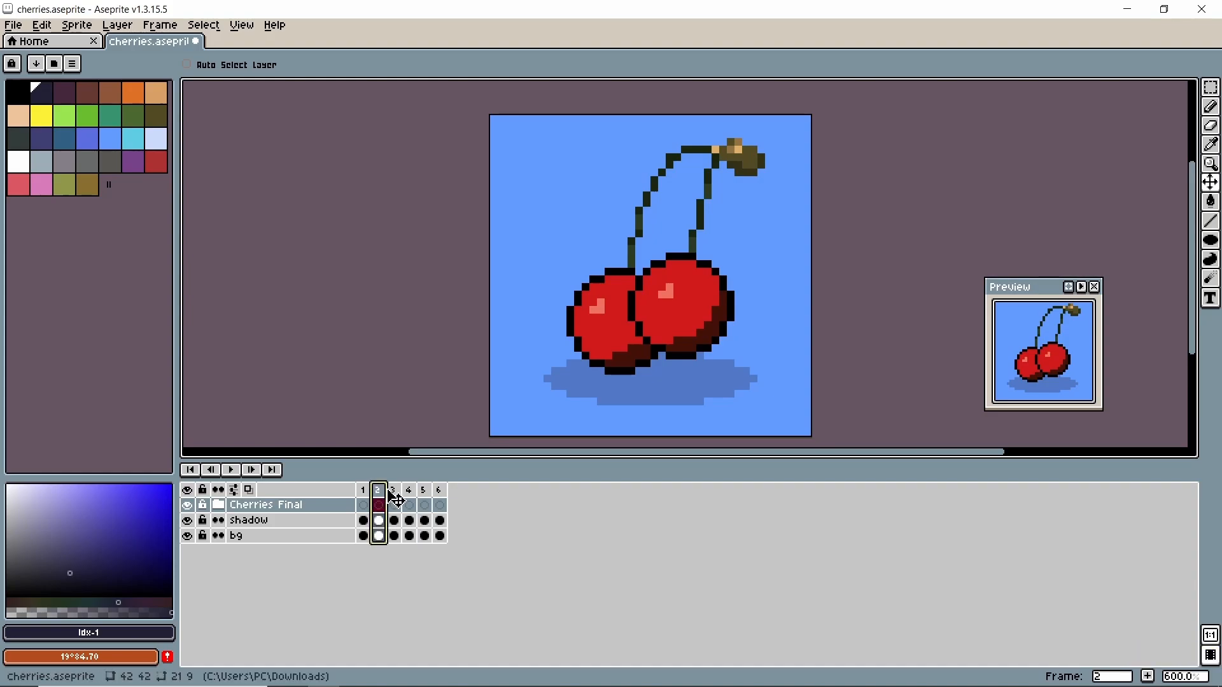
left_click(409, 505)
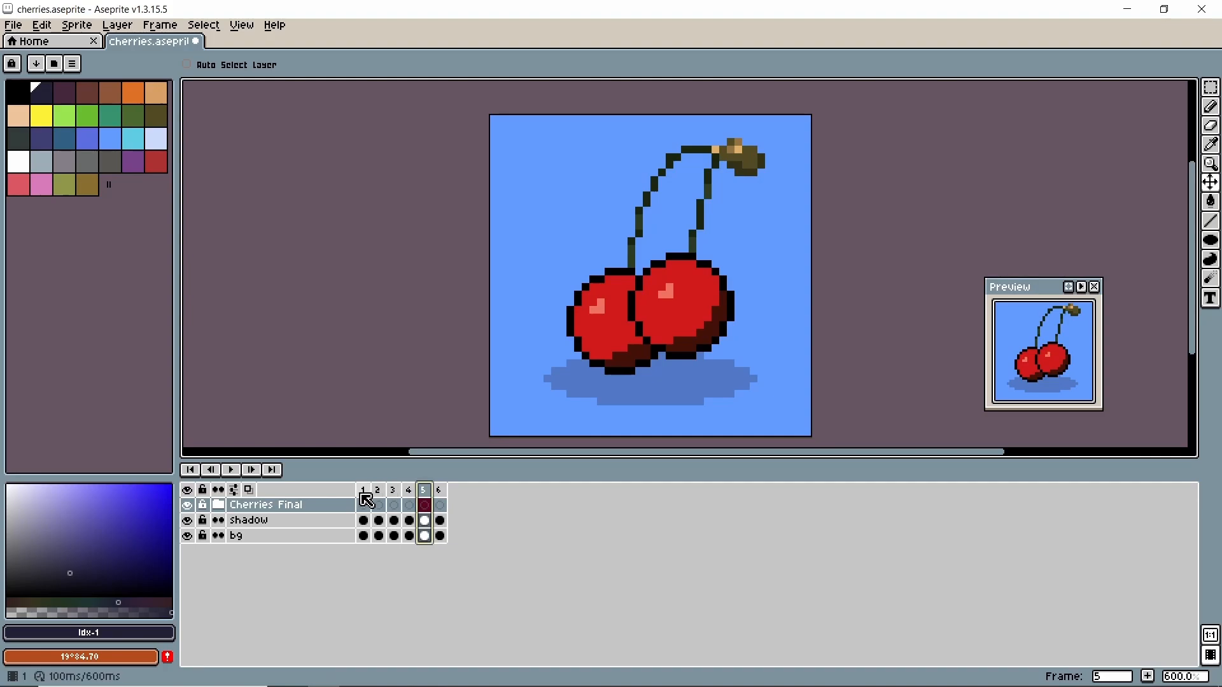
- Play the six-frame animation to judge how long the cherries rest before rising
left_click(363, 492)
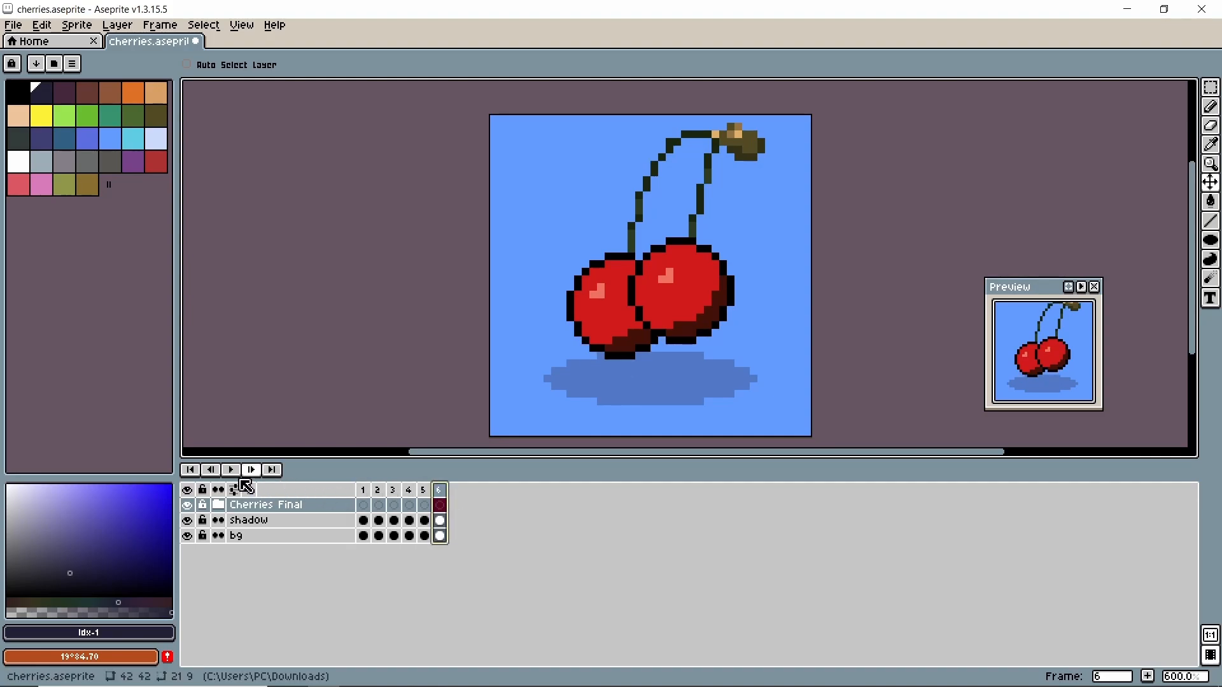
left_click(232, 471)
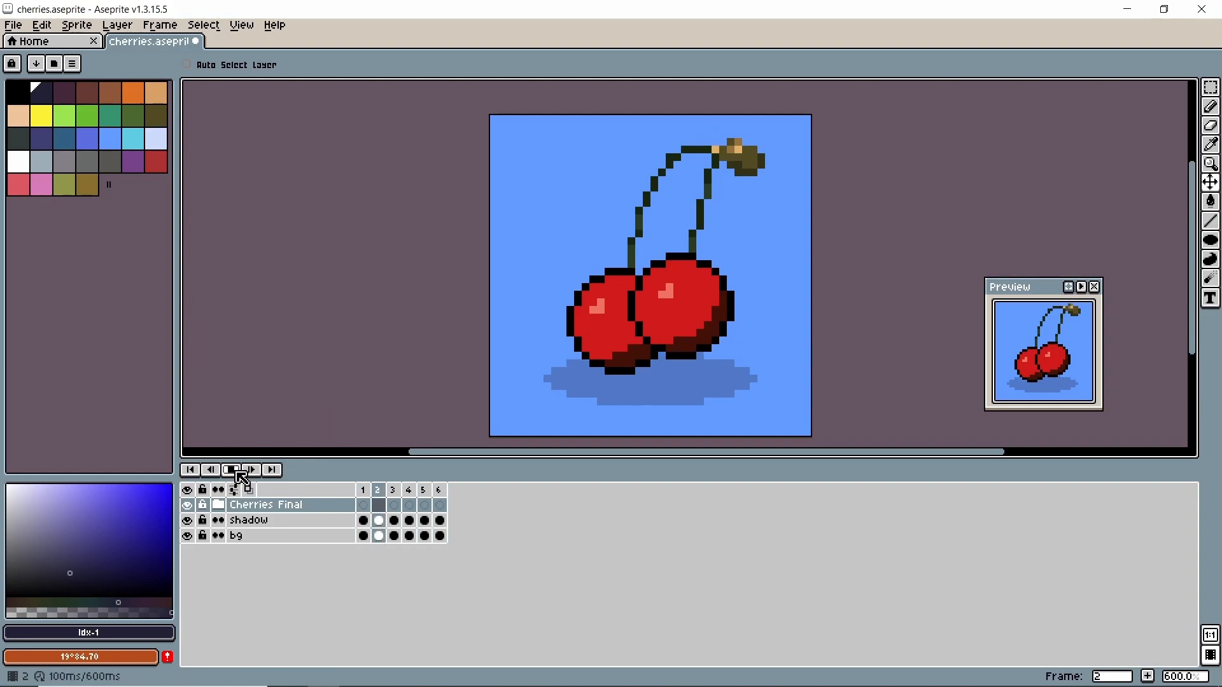
left_click(237, 471)
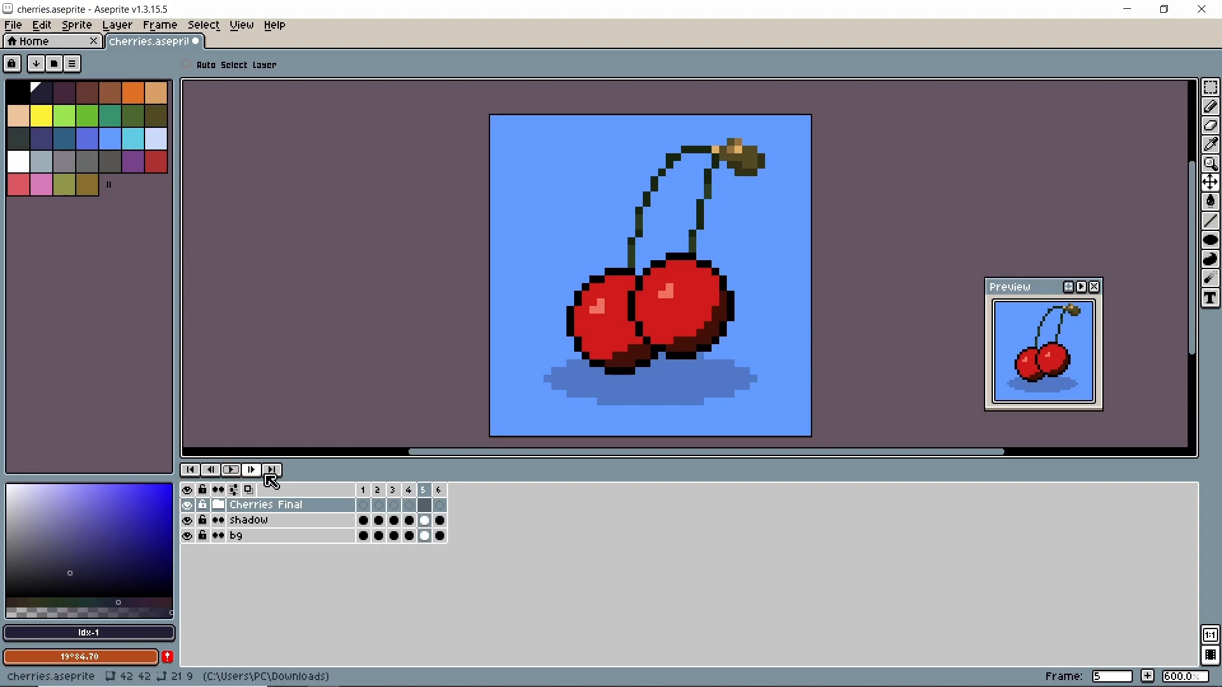
- Add two more frames after frame 5 and play the animation to check the longer hold
left_click(425, 507)
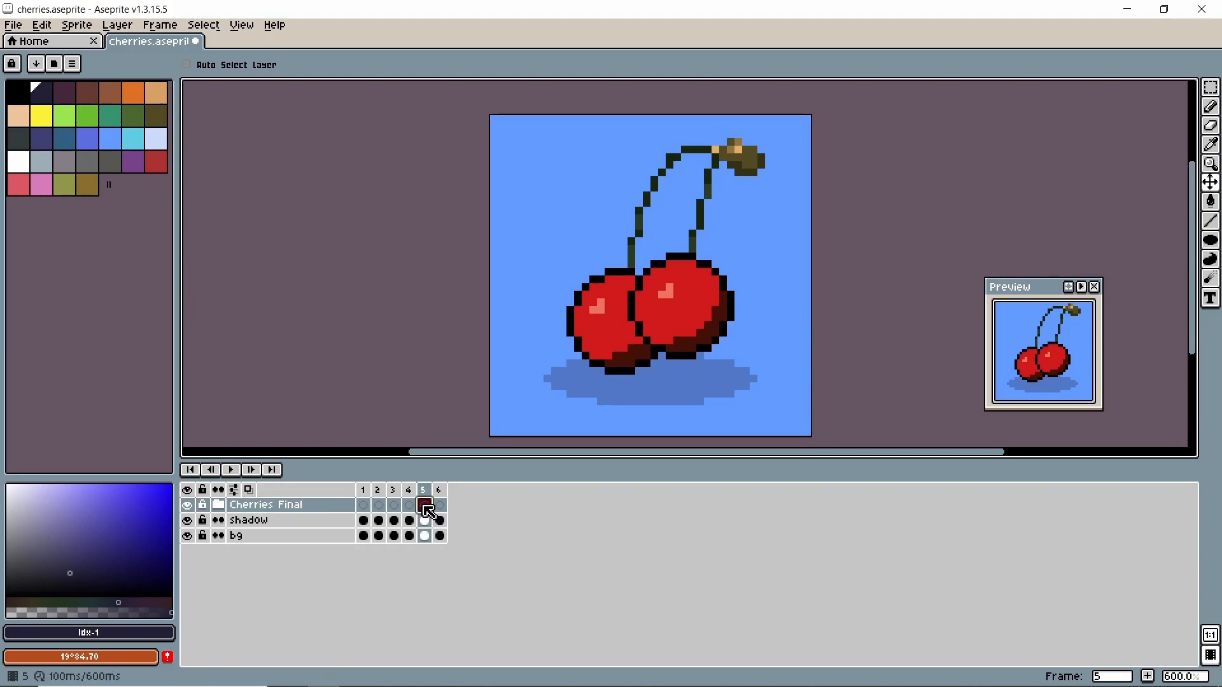
key("alt+n")
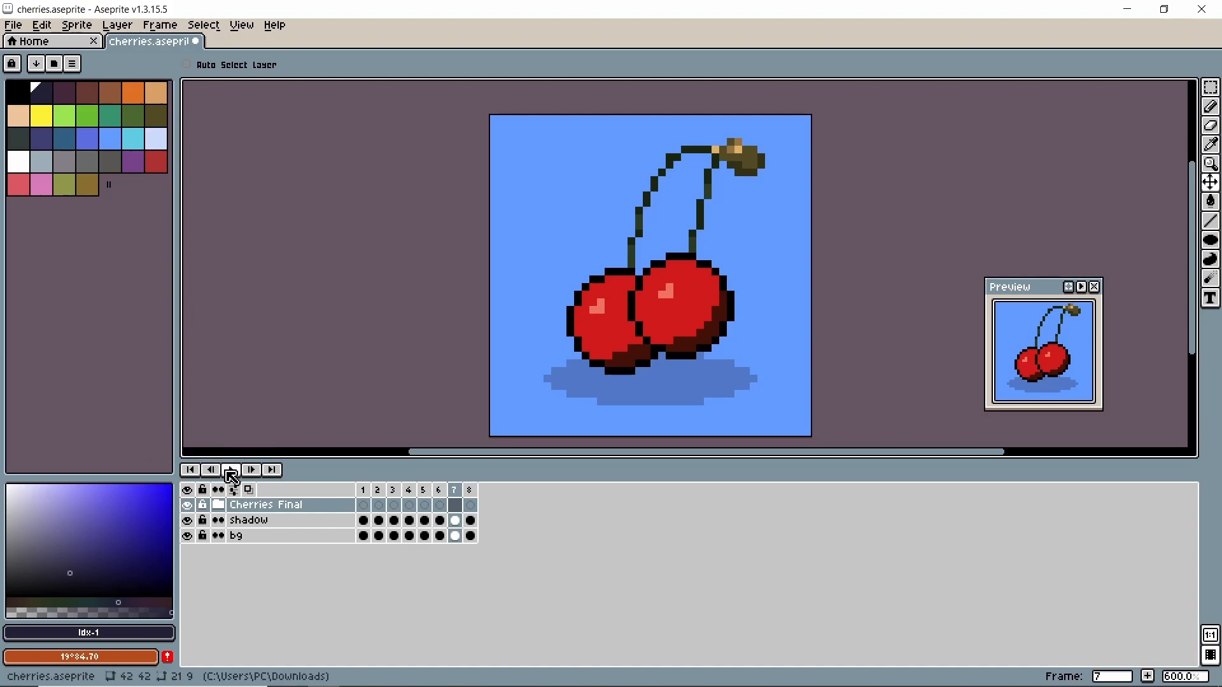
left_click(230, 470)
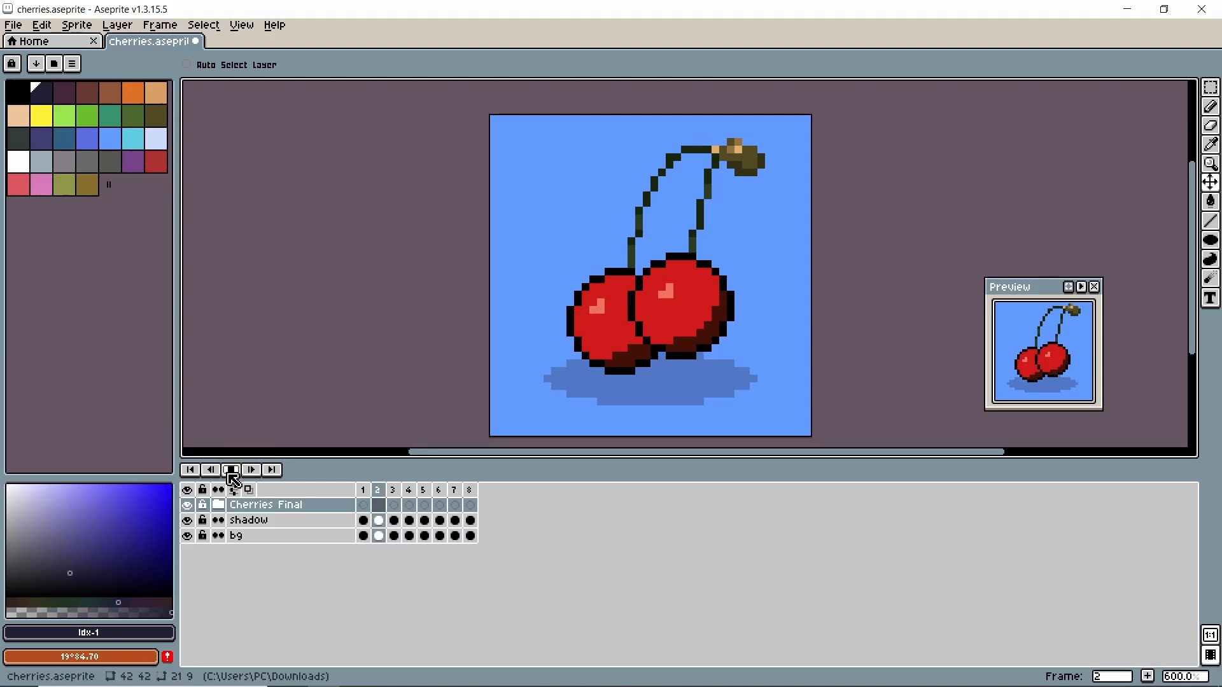
left_click(232, 471)
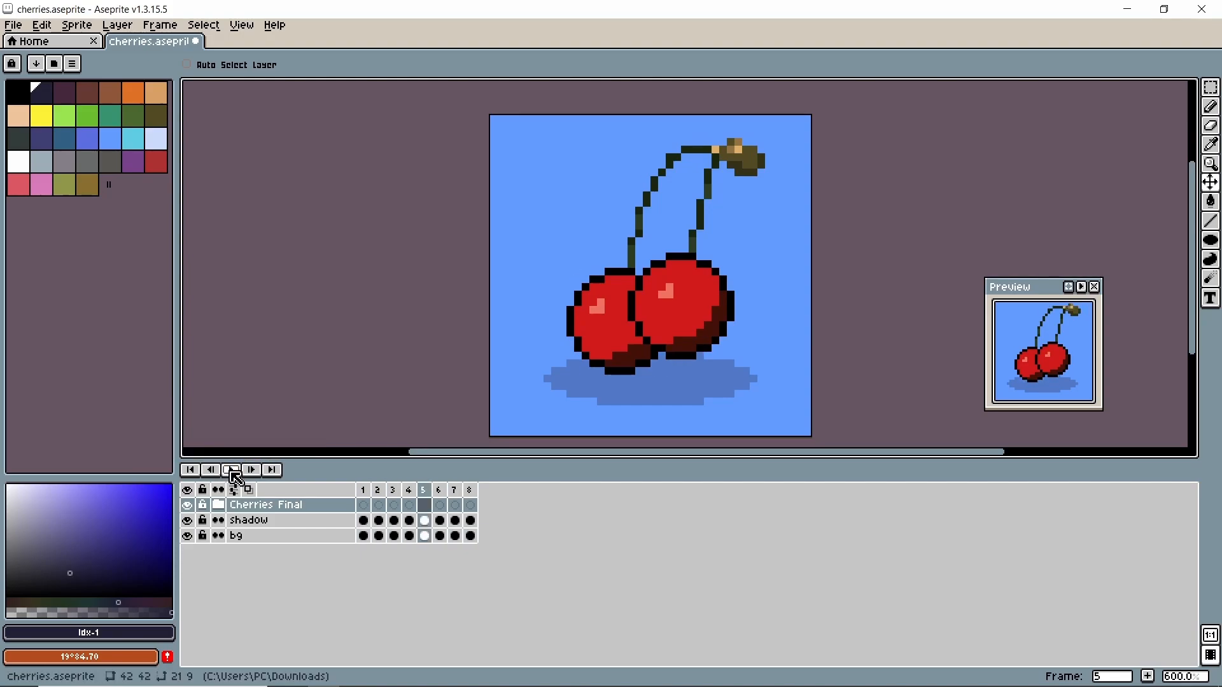
left_click(232, 471)
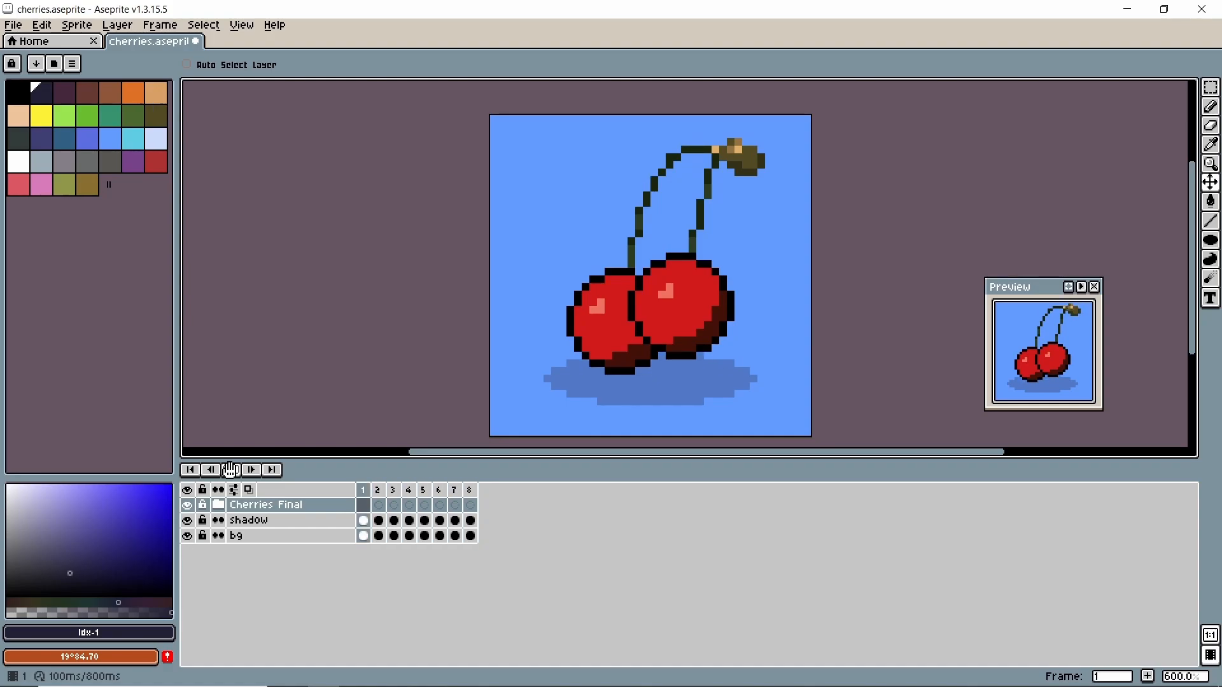
left_click(231, 470)
- Go to frame 4 of the Cherries Final group and set the foreground color to a pale tint of the palette's yellow, HSV 57, 47, 100
left_click(411, 506)
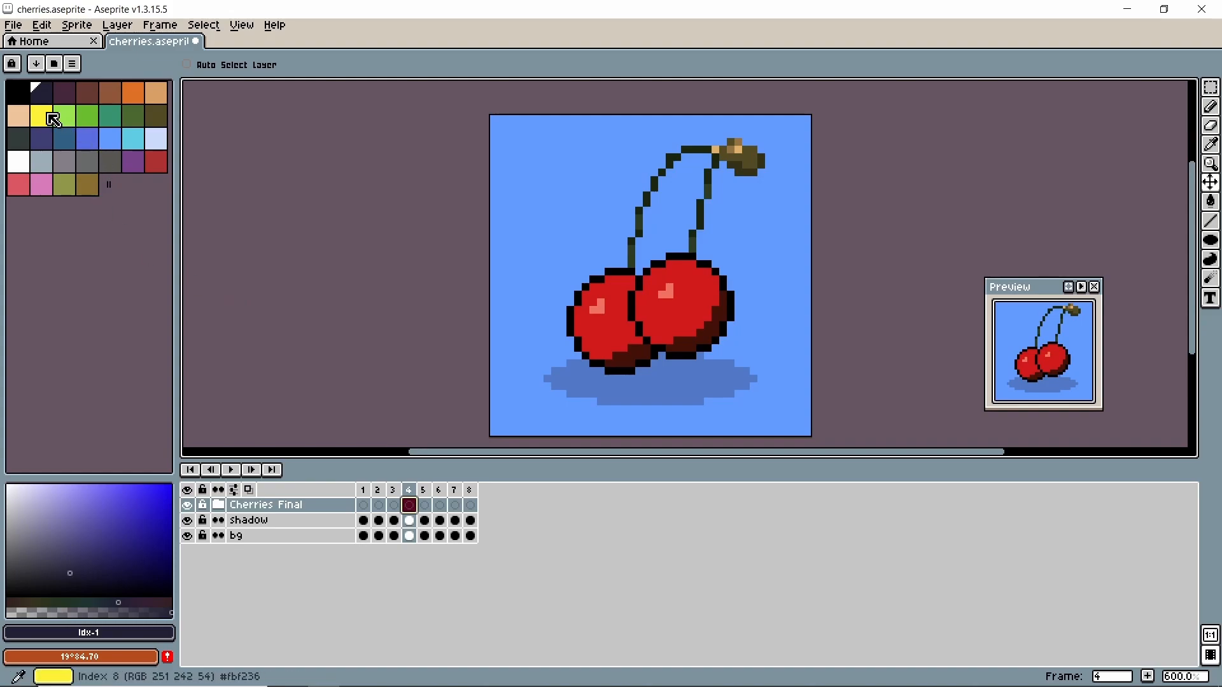
left_click(42, 116)
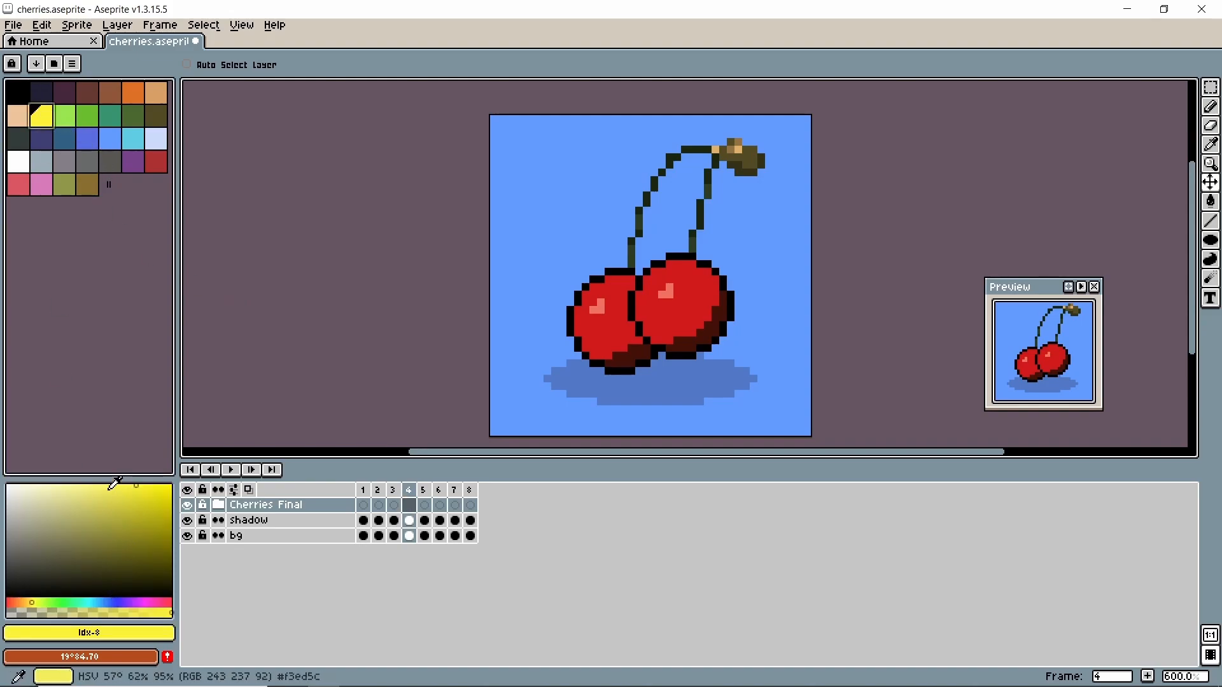
left_click_drag(115, 486, 88, 474)
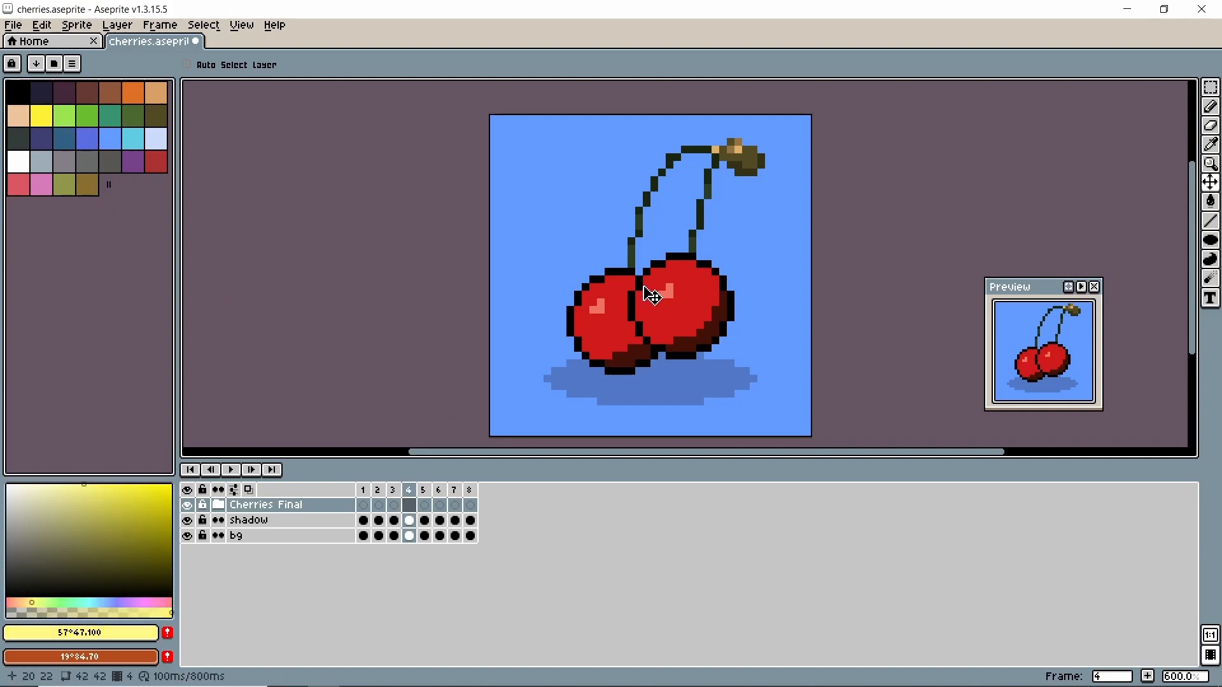
- Hide the bg and shadow layers to isolate the cherries on frame 4, and choose the Paint Bucket tool
left_click(409, 505)
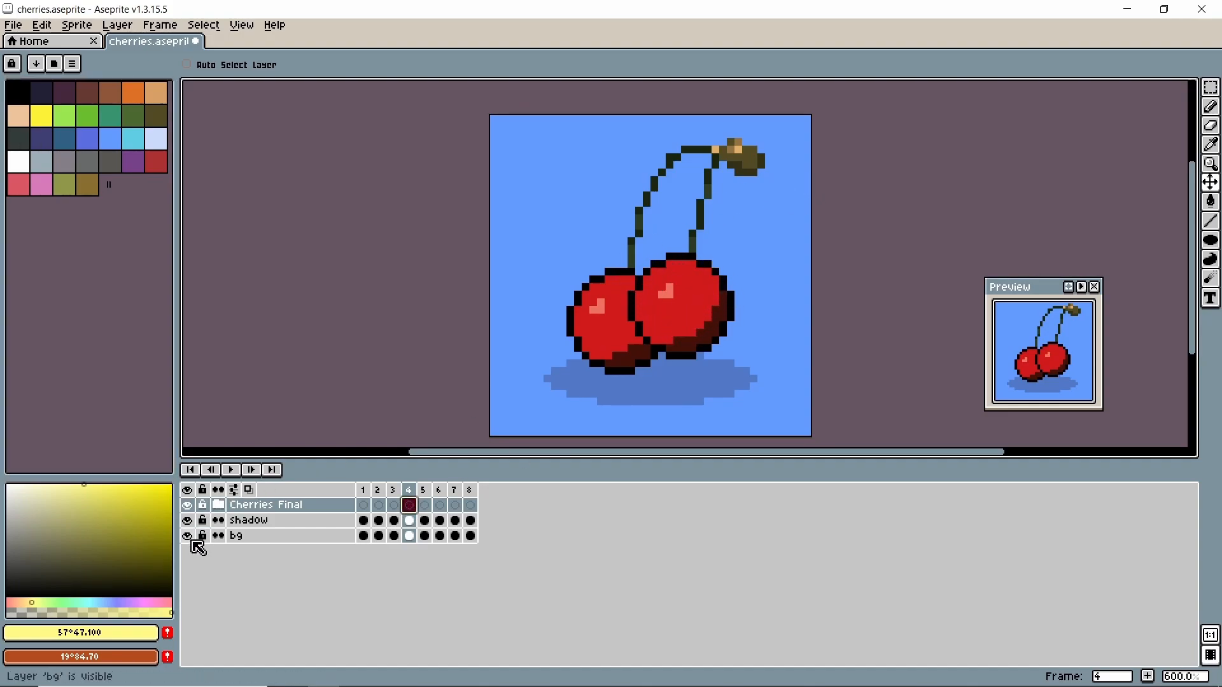
left_click(187, 536)
left_click(187, 520)
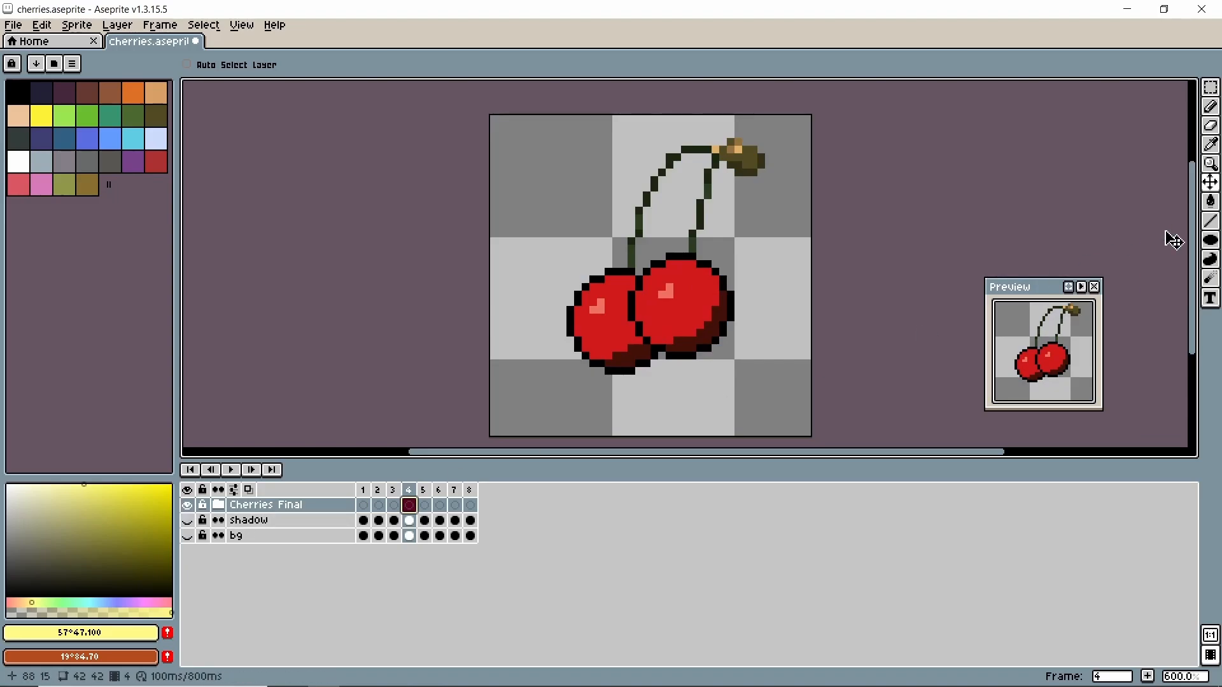
left_click(1211, 201)
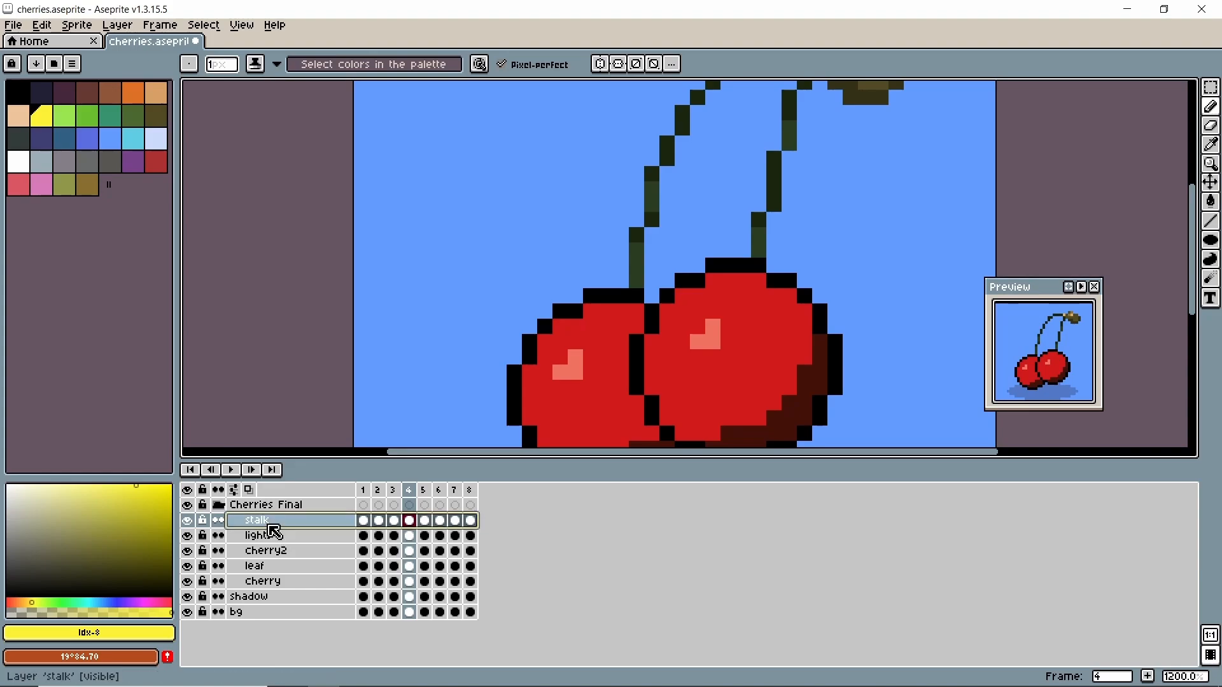
scroll(515, 186, "down", 3)
scroll(516, 186, "up", 1)
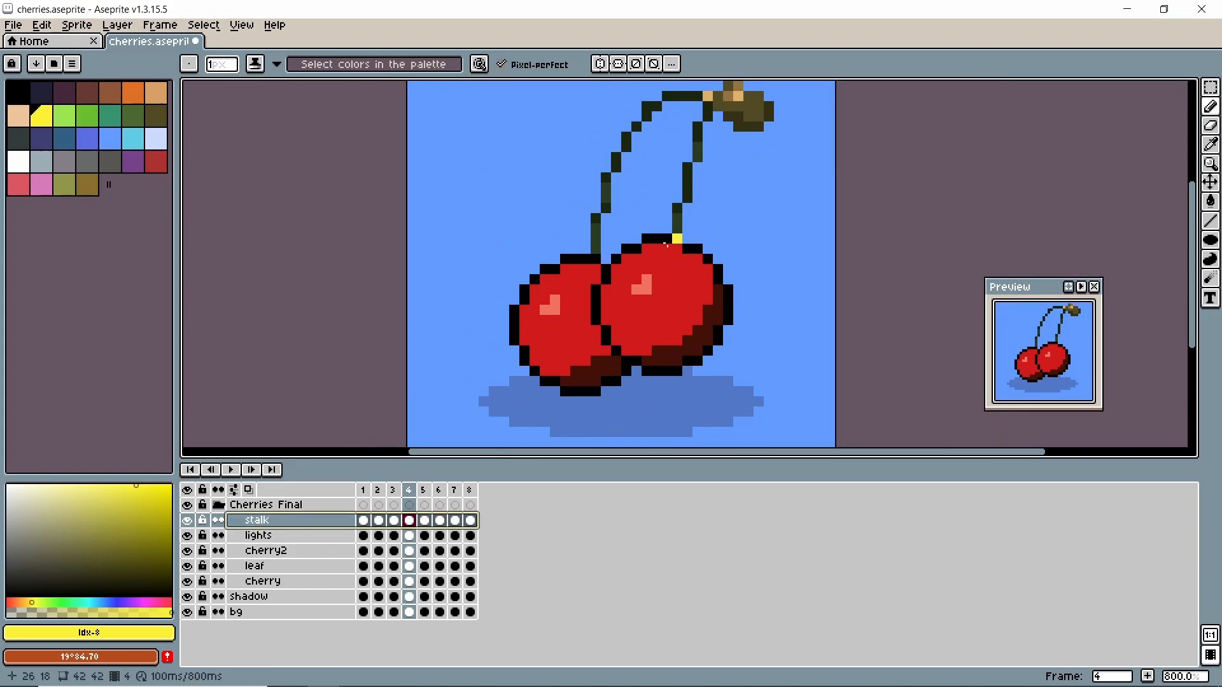
left_click(219, 505)
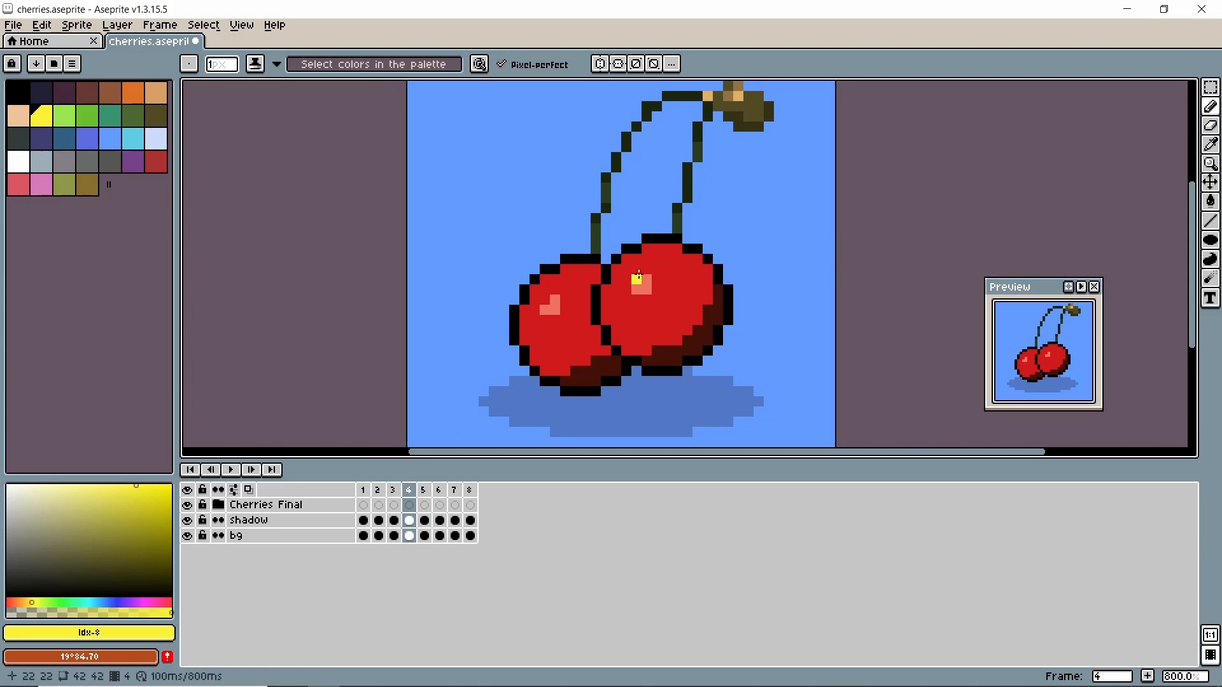
left_click(409, 506)
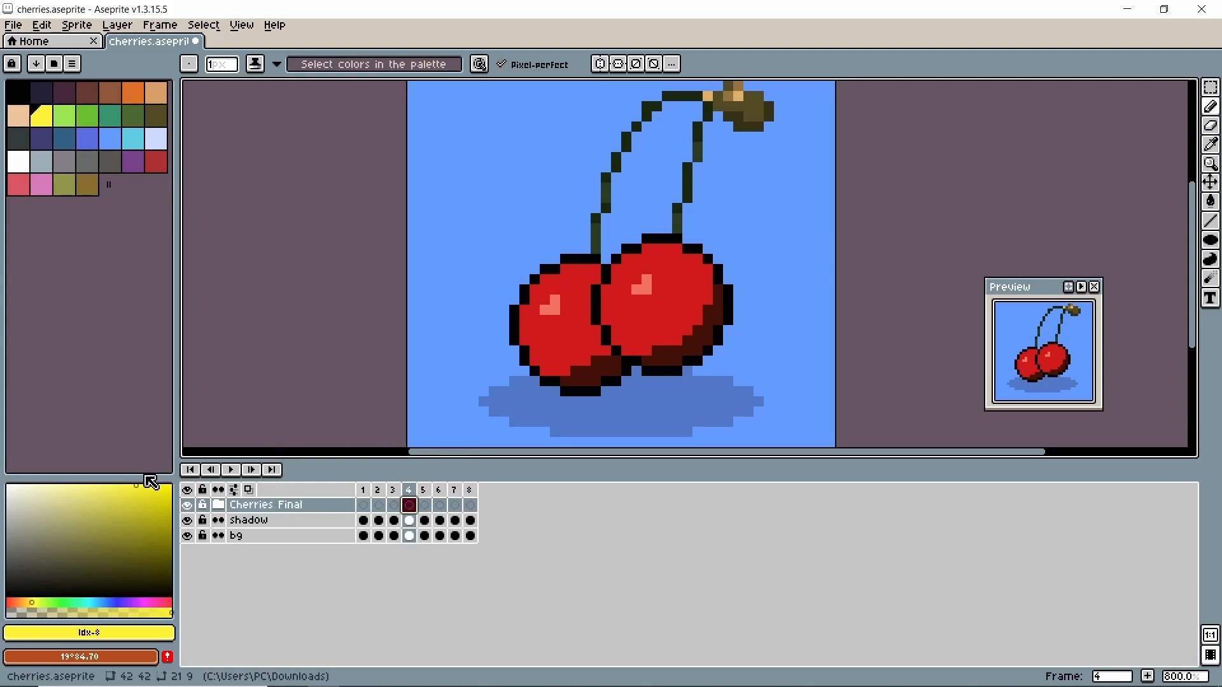
- Create a new layer above the stalk layer inside the Cherries Final group and name it flash
left_click(219, 505)
left_click(259, 525)
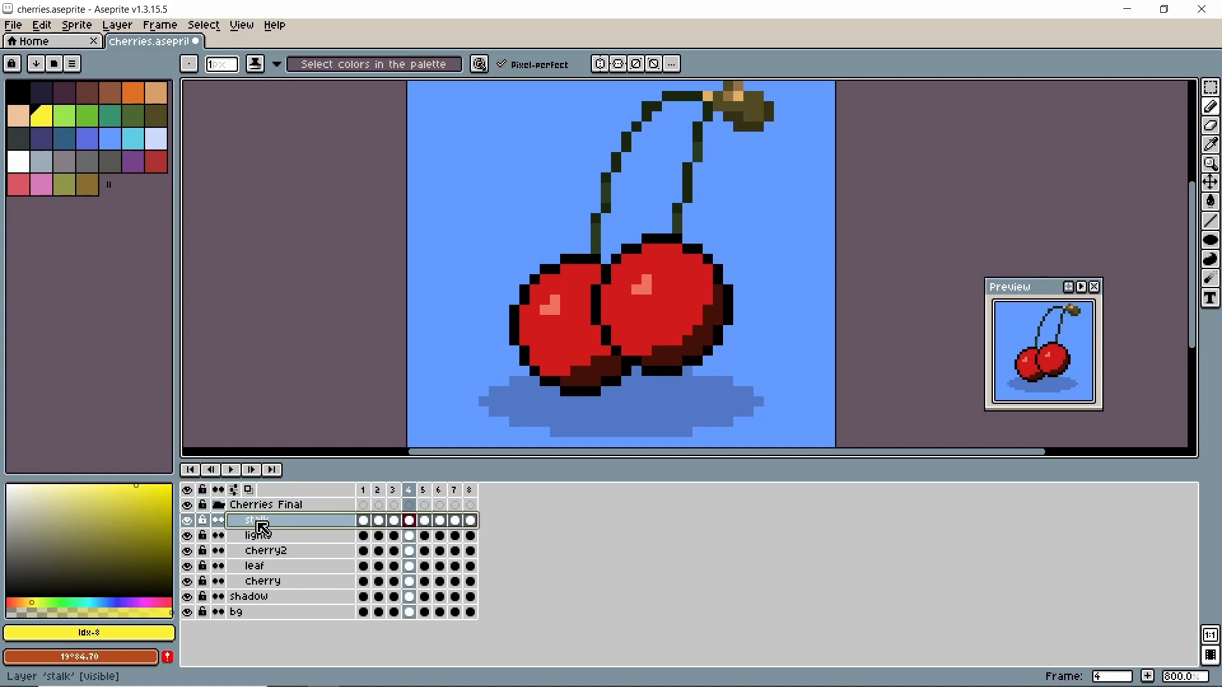
key("alt+n")
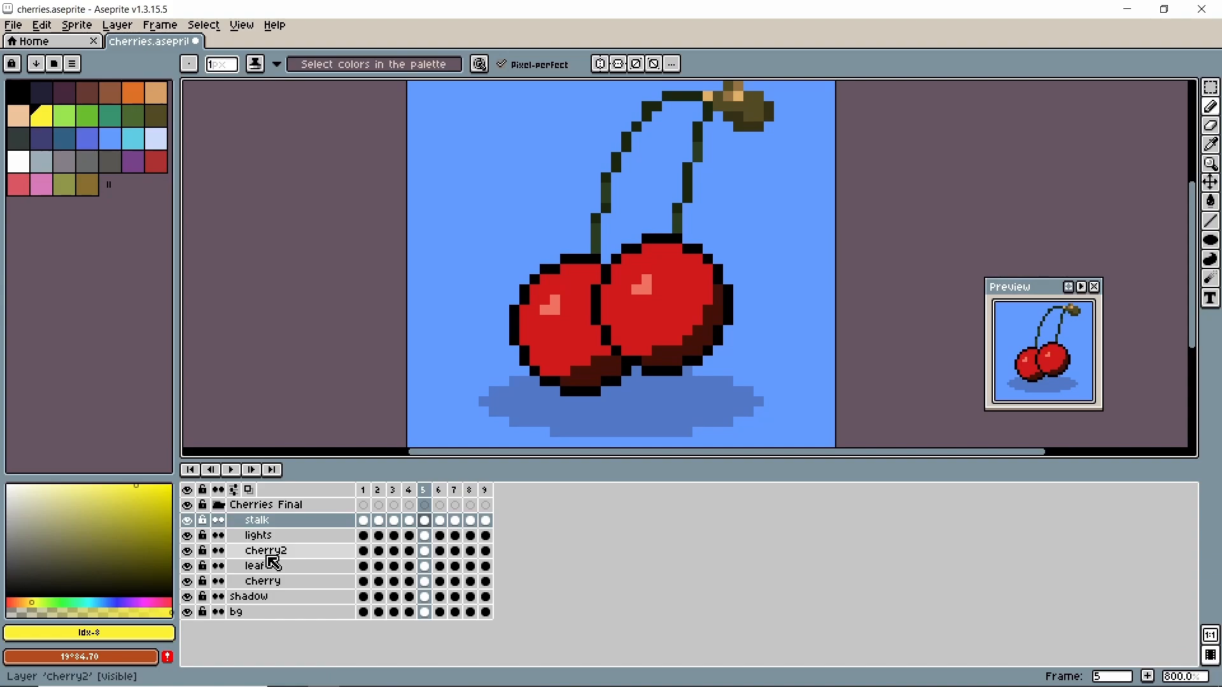
key("ctrl+z")
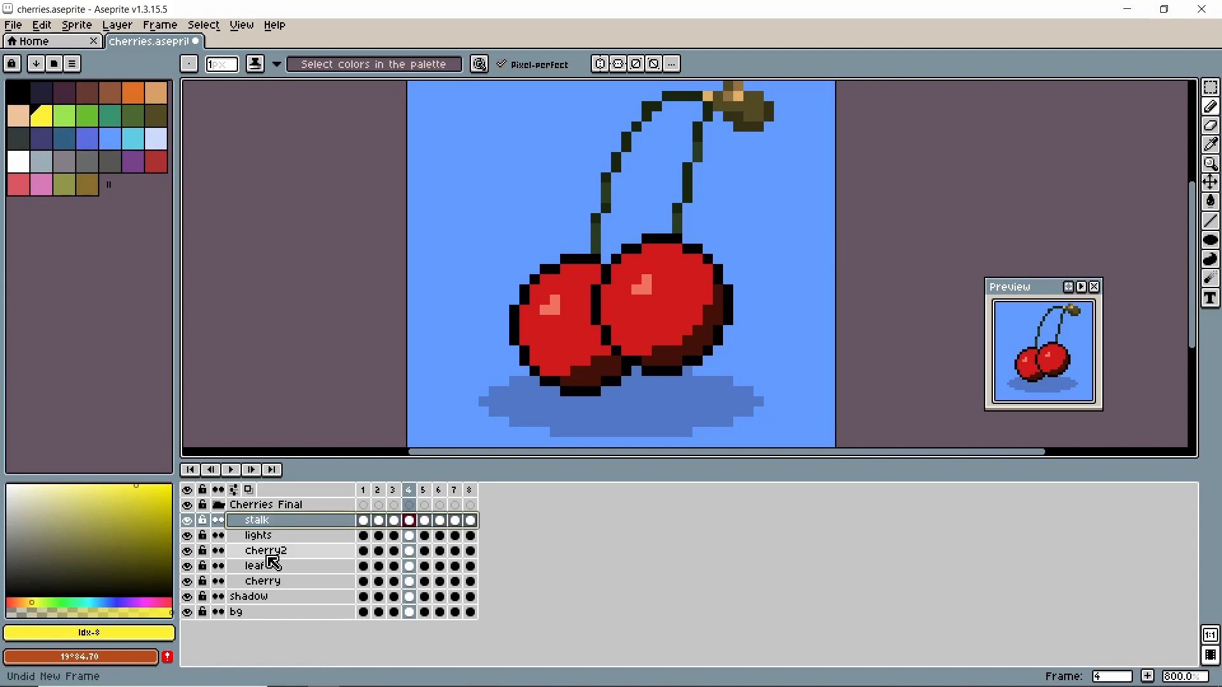
key("shift+n")
double_click(288, 527)
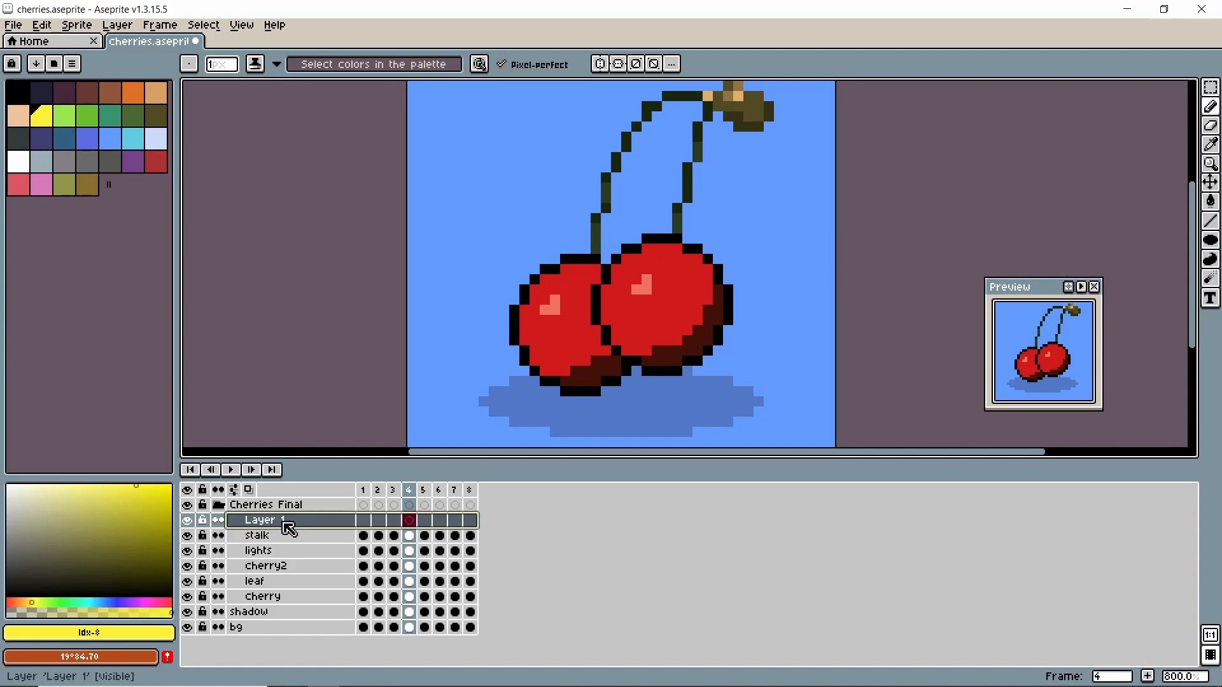
type("flash")
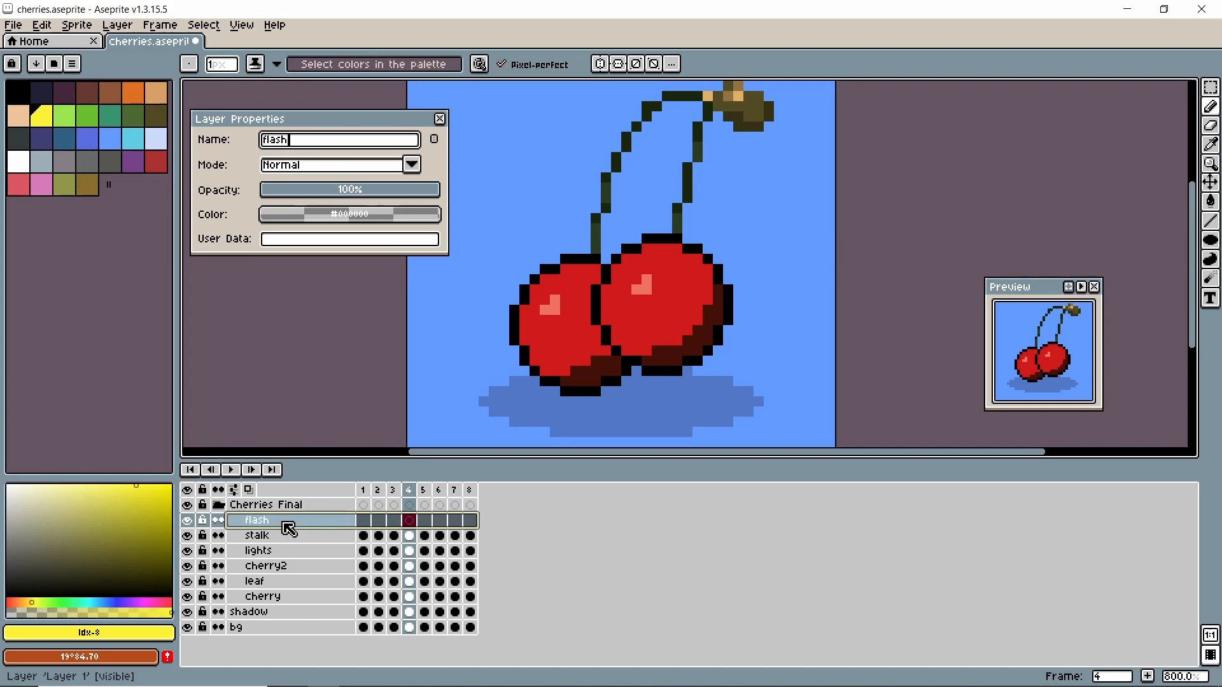
key("Return")
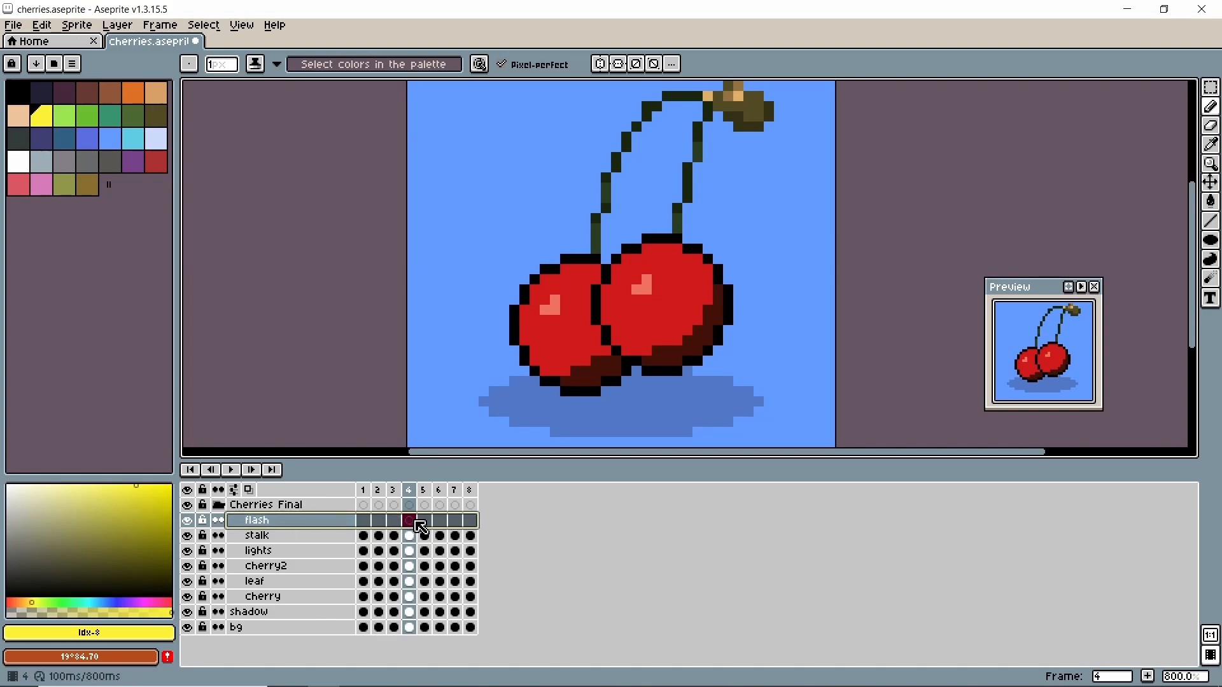
- Go to frame 4 of the flash layer and set the foreground color to pale yellow, HSV 57, 42, 100
left_click(417, 526)
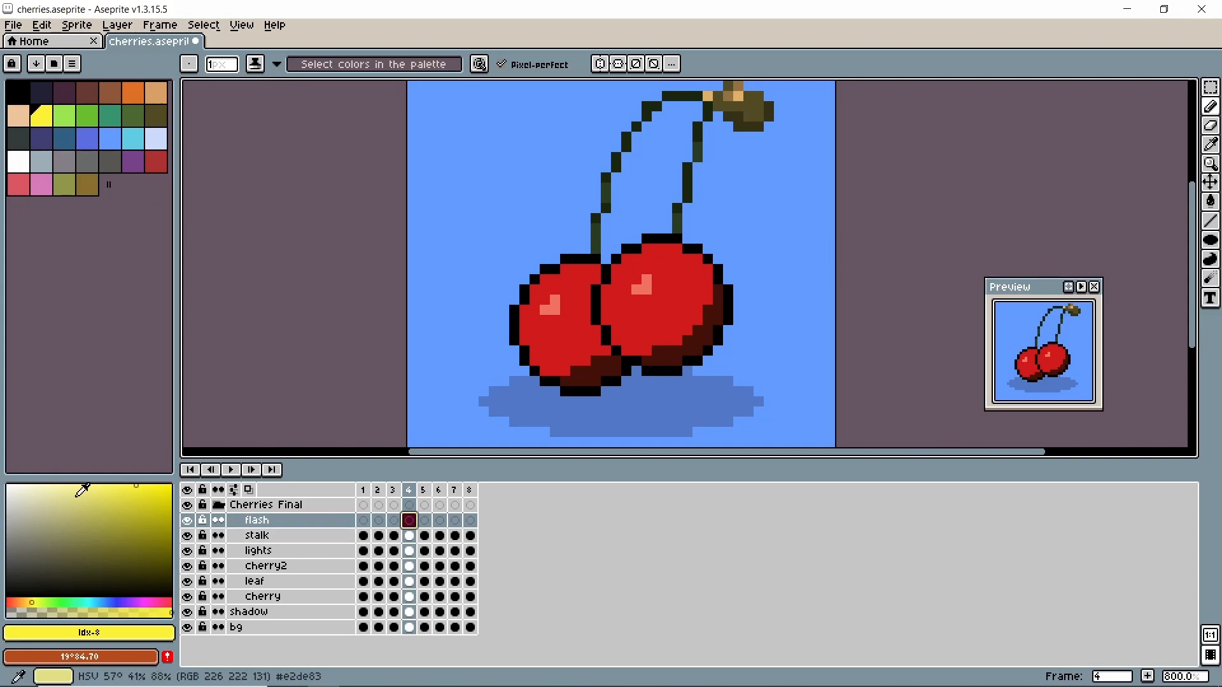
left_click(77, 485)
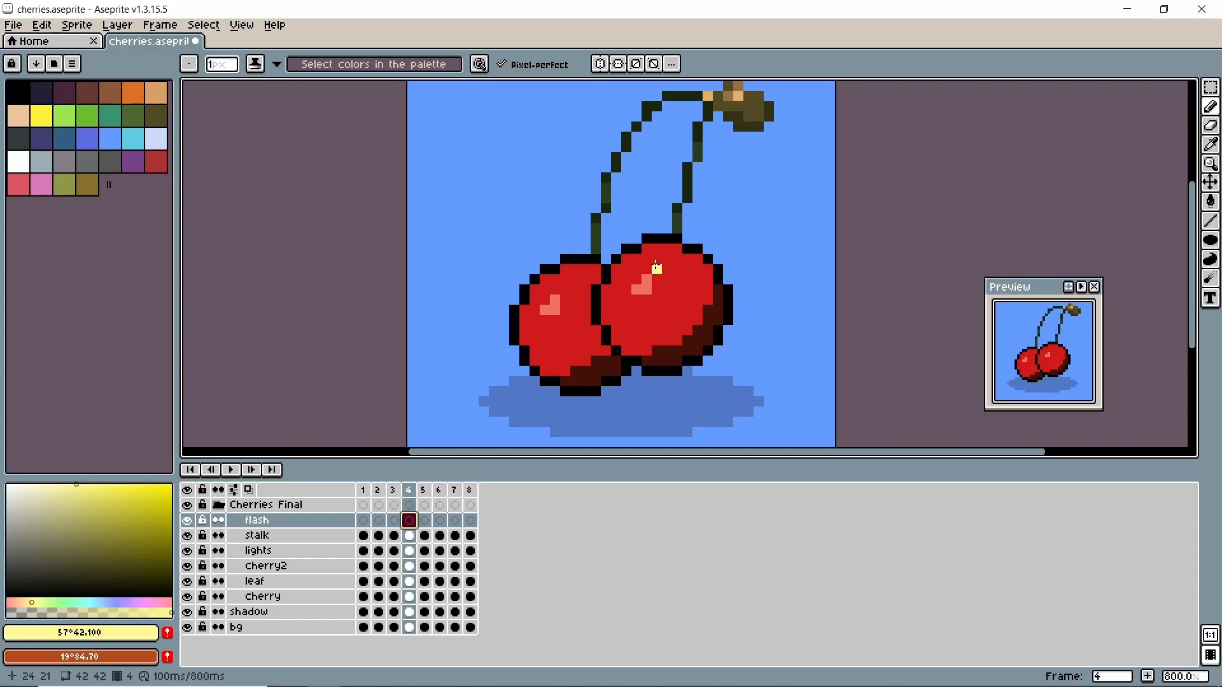
- Try to recolor the cherries' outline on frame 4 of the flash layer with the Paint Bucket, and undo the fills
left_click(1210, 201)
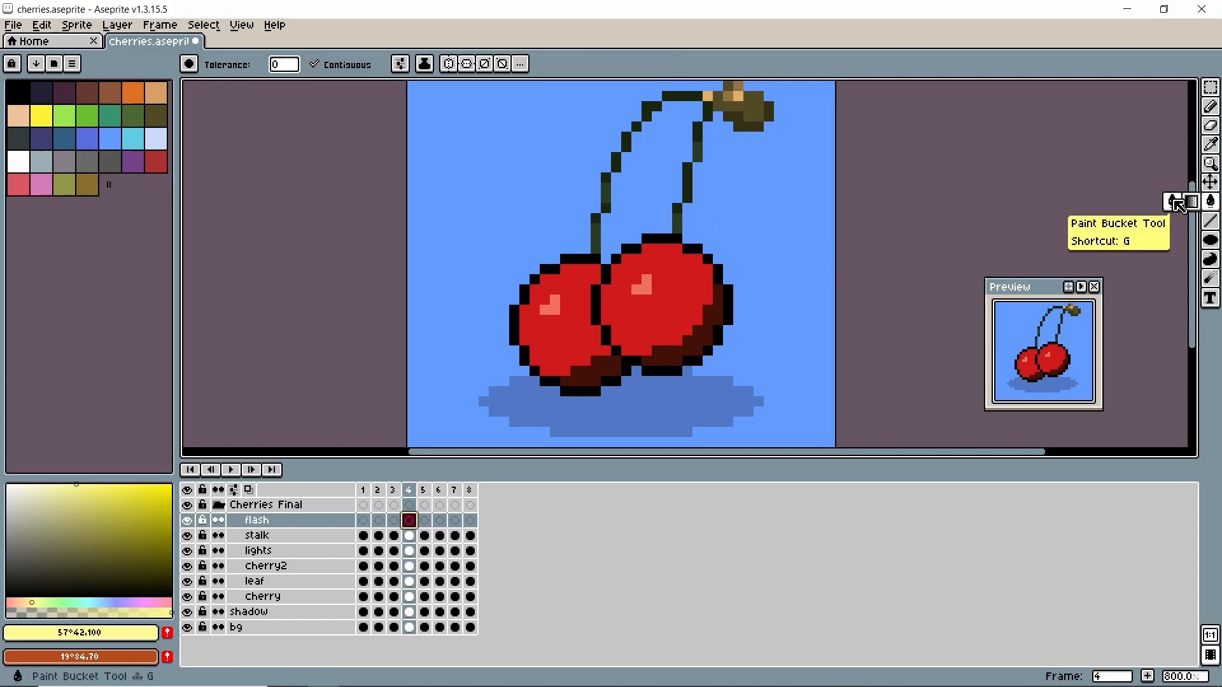
left_click(662, 243)
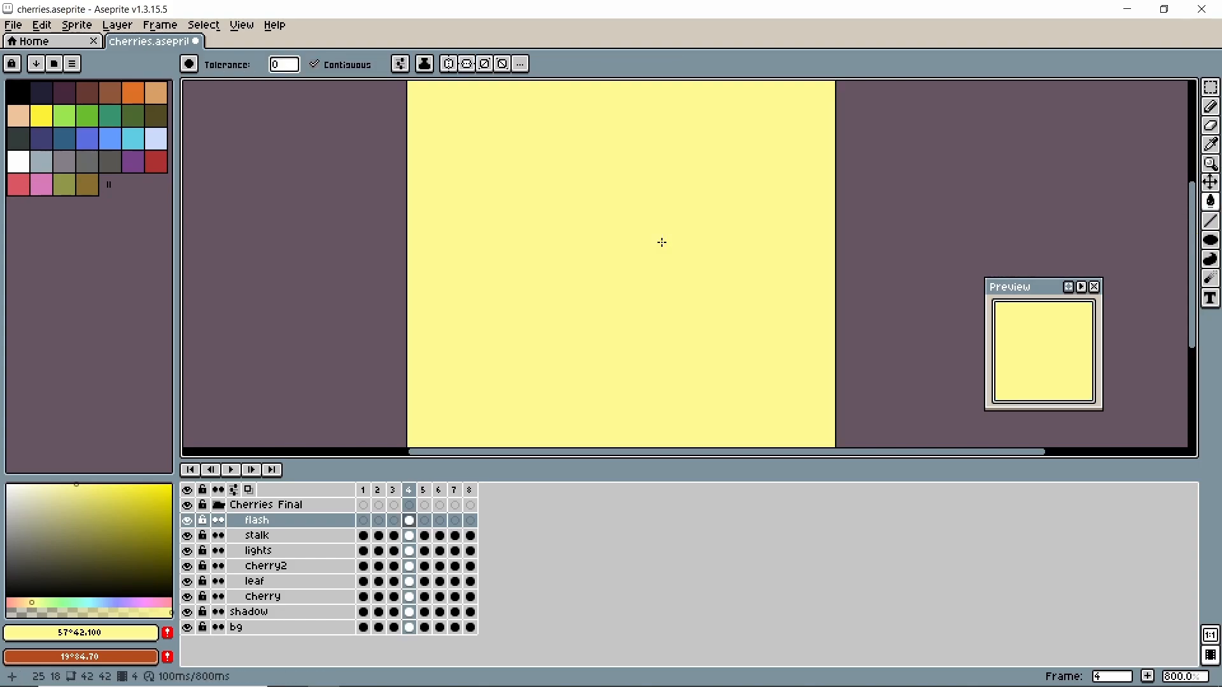
key("ctrl+z")
left_click(637, 270)
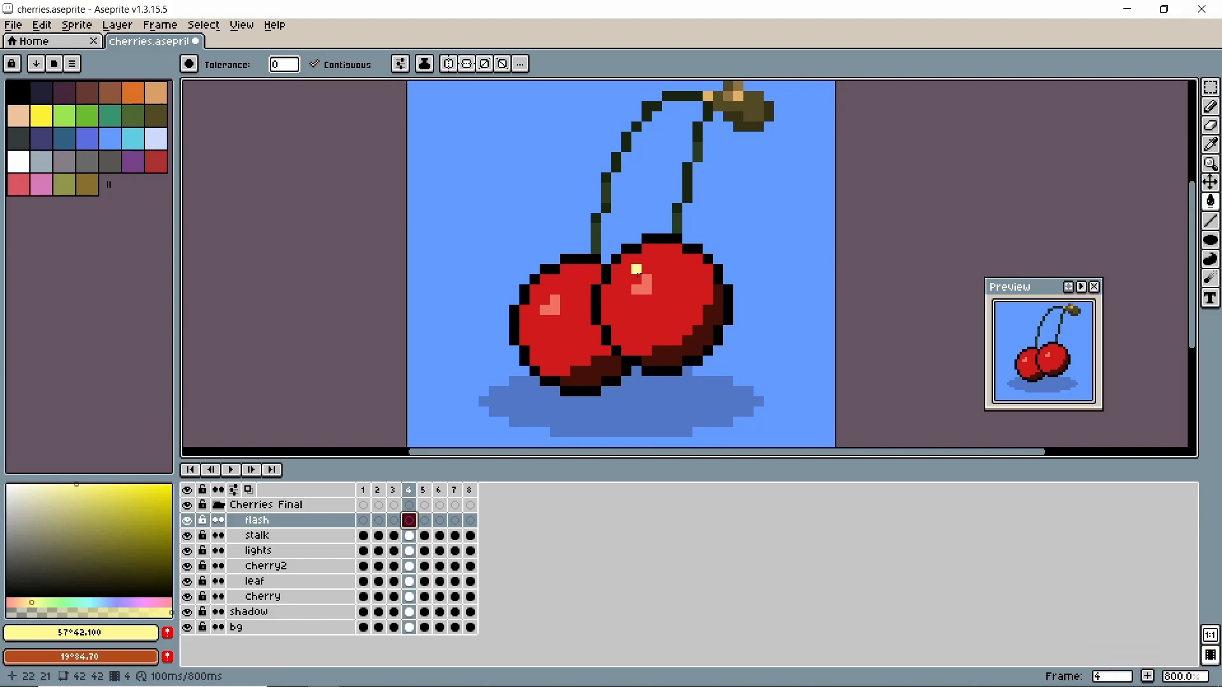
scroll(697, 237, "up", 3)
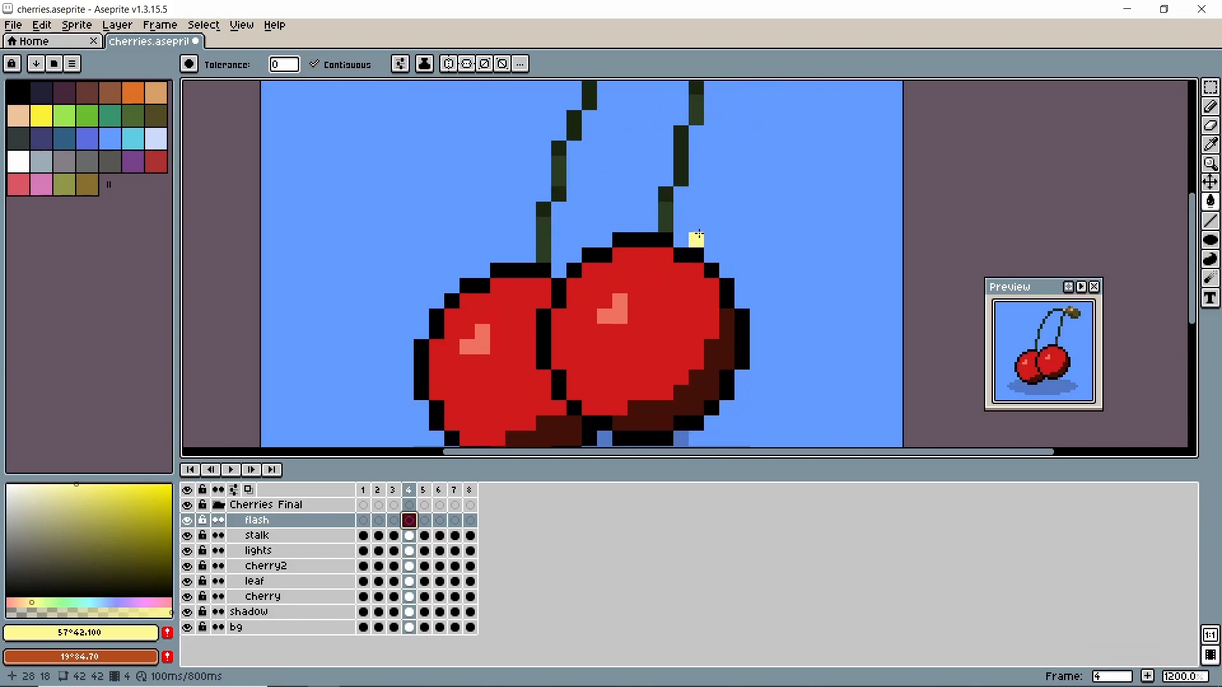
left_click(496, 235)
left_click(493, 214)
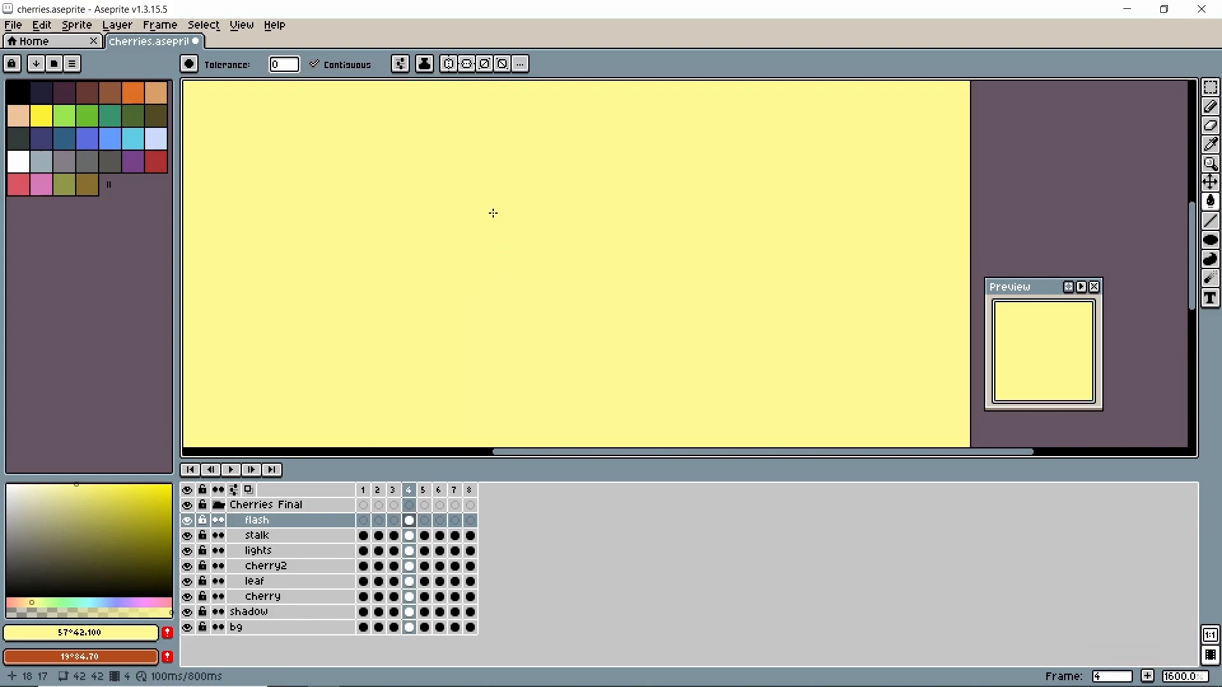
key("ctrl+z")
key("ctrl+z")
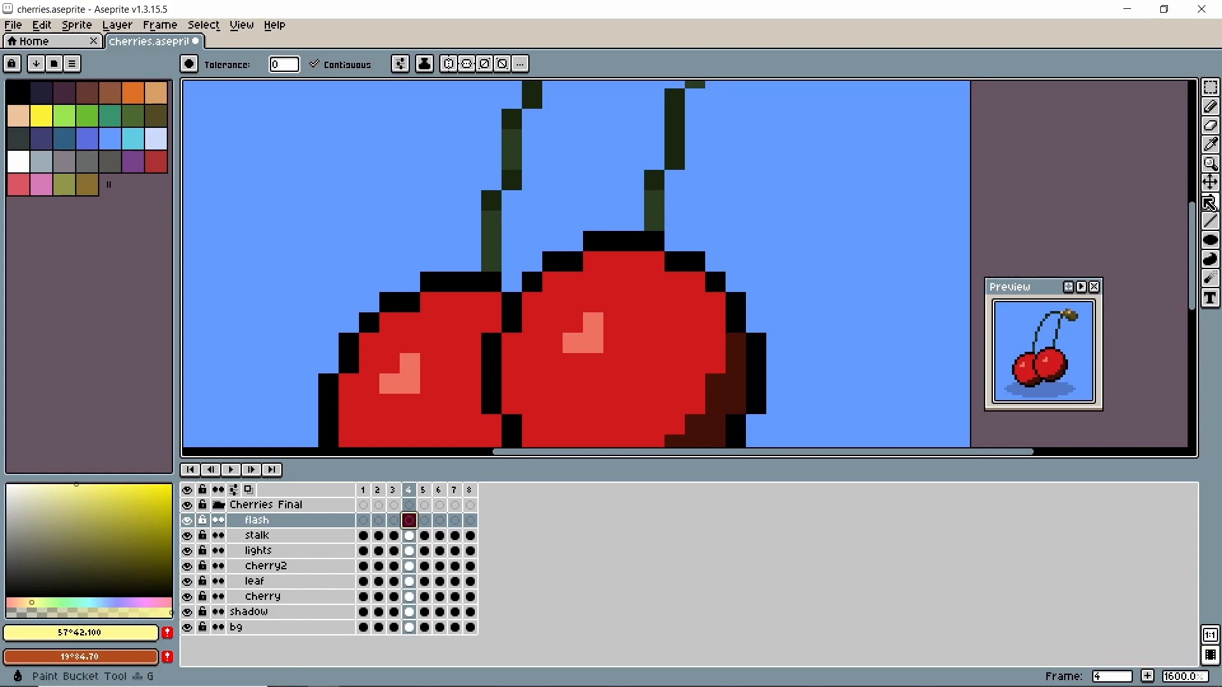
- With the Pencil tool, trace the front cherry's left edge and the rear cherry's outline in pale yellow on frame 4 of the flash layer
left_click(1211, 107)
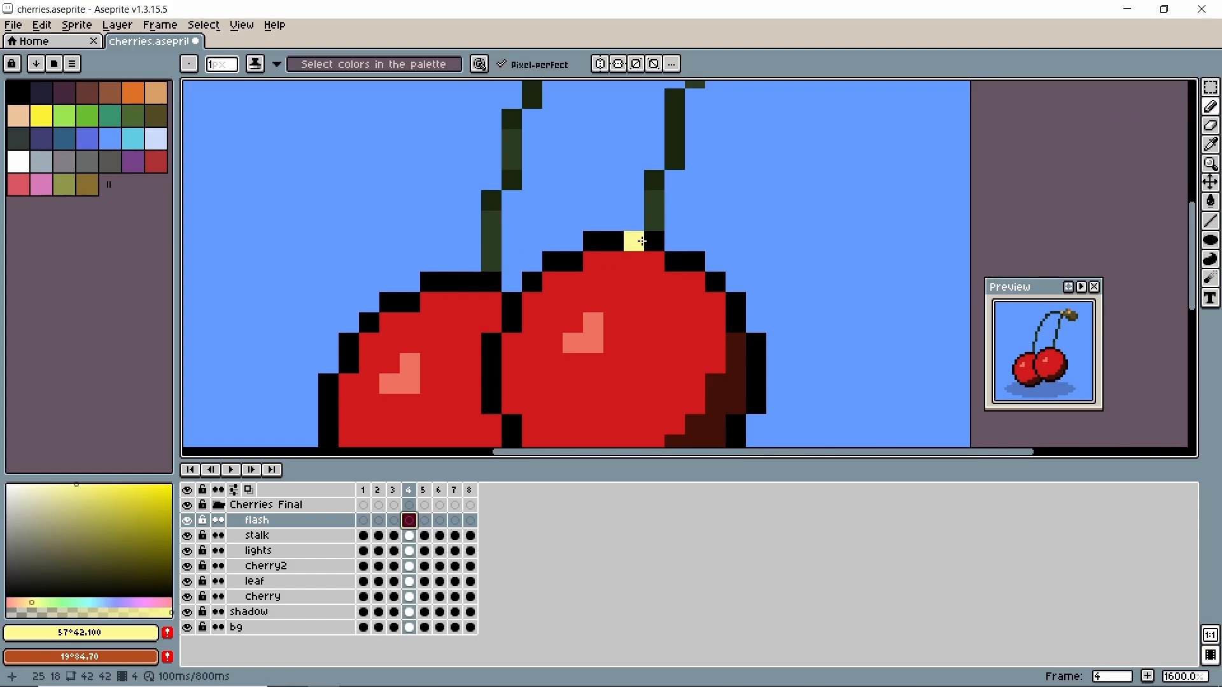
mouse_move(651, 242)
left_mouse_down()
mouse_move(586, 242)
mouse_move(573, 261)
mouse_move(550, 263)
mouse_move(498, 340)
mouse_move(491, 407)
left_mouse_up()
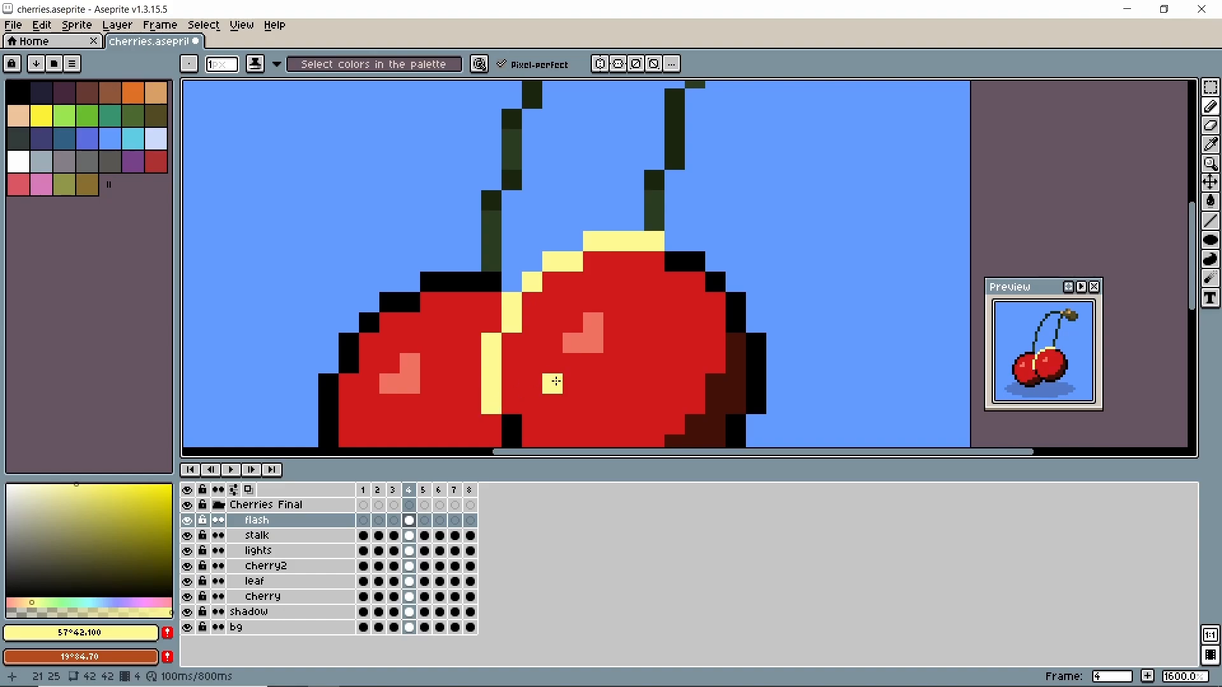
left_click_drag(552, 383, 527, 162)
mouse_move(502, 312)
left_mouse_down()
mouse_move(440, 336)
mouse_move(395, 333)
mouse_move(362, 314)
mouse_move(325, 274)
mouse_move(322, 246)
mouse_move(299, 227)
mouse_move(296, 174)
mouse_move(265, 144)
mouse_move(271, 219)
mouse_move(356, 360)
mouse_move(389, 385)
mouse_move(390, 332)
mouse_move(424, 302)
mouse_move(461, 281)
mouse_move(538, 276)
mouse_move(531, 197)
left_mouse_up()
left_click_drag(522, 276, 515, 305)
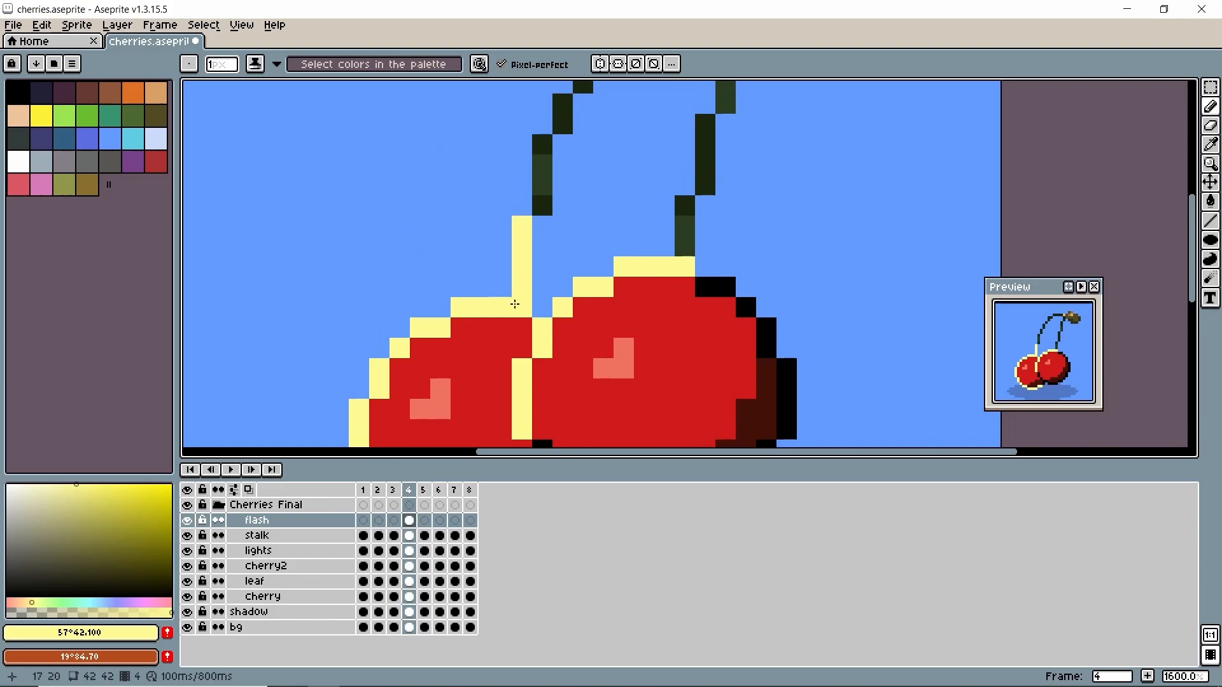
- Paint the rear cherry's stalk and the leaf's upper edge pale yellow, undoing the stroke that strays off the stalk
left_click_drag(548, 205, 554, 142)
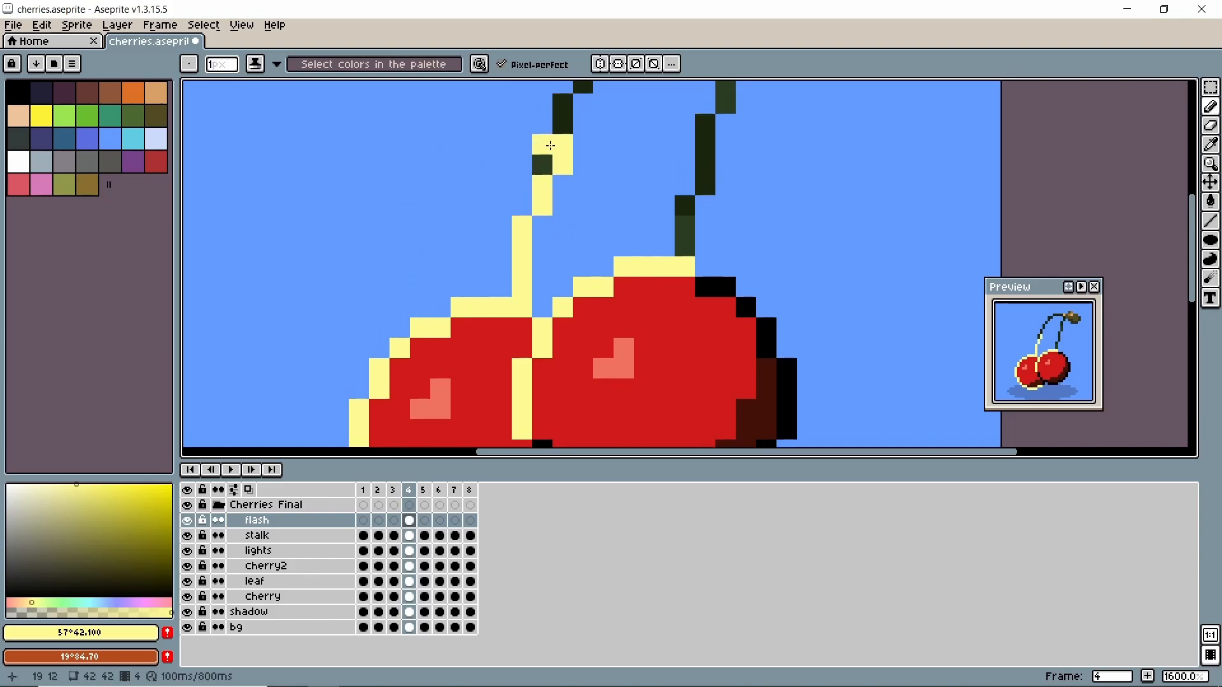
key("ctrl+z")
left_click_drag(543, 145, 548, 191)
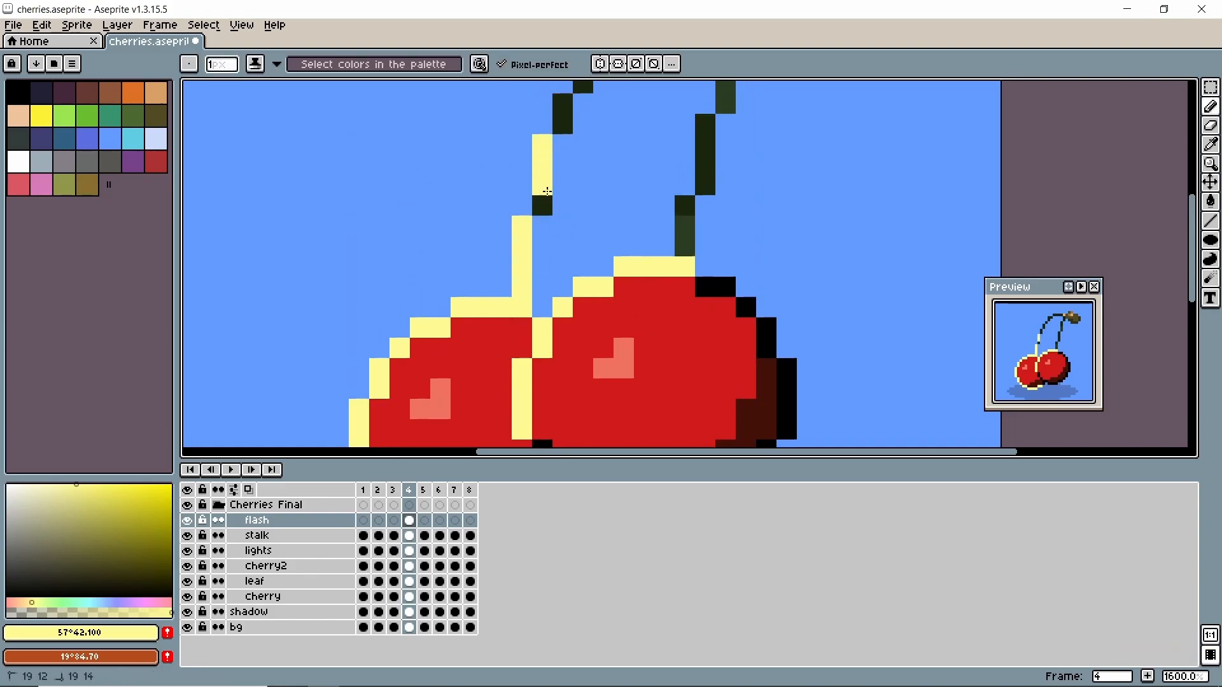
left_click_drag(381, 183, 322, 336)
mouse_move(504, 276)
left_mouse_down()
mouse_move(528, 238)
mouse_move(571, 154)
mouse_move(609, 136)
mouse_move(782, 131)
mouse_move(732, 117)
left_mouse_up()
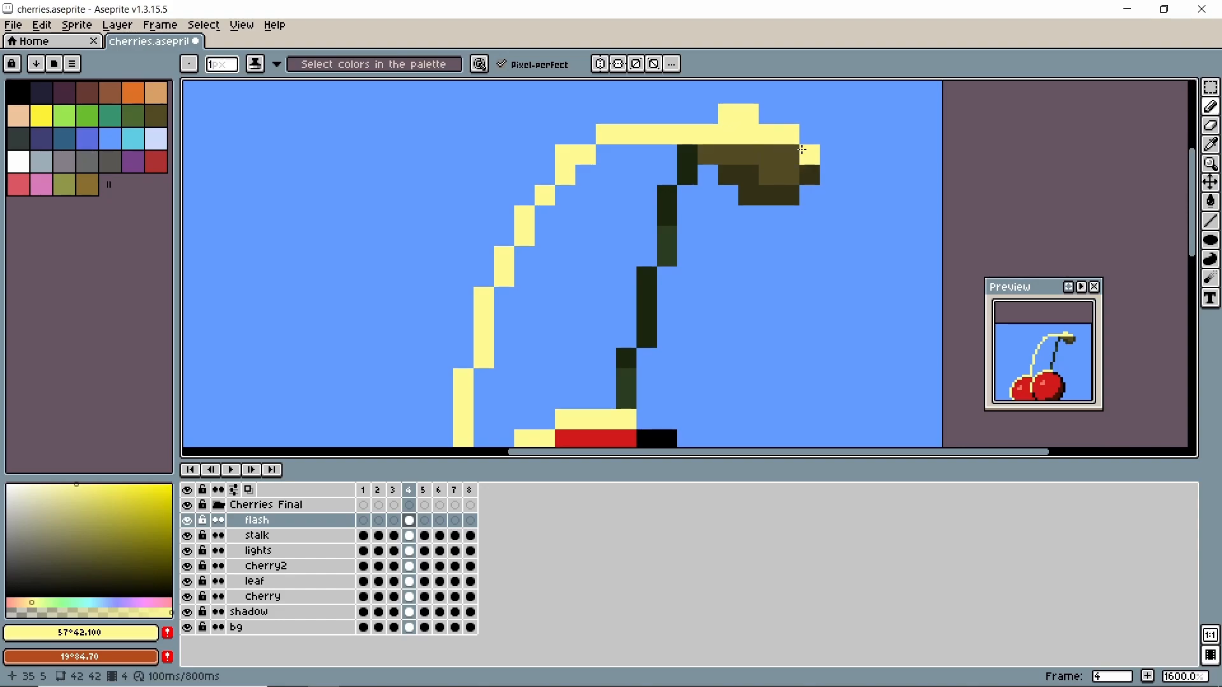
- Fill the rest of the leaf with pale yellow pixels and paint over the front cherry's stalk
mouse_move(802, 149)
left_mouse_down()
mouse_move(806, 174)
mouse_move(742, 191)
mouse_move(721, 157)
mouse_move(687, 154)
mouse_move(687, 171)
mouse_move(706, 154)
mouse_move(789, 154)
mouse_move(772, 174)
left_mouse_up()
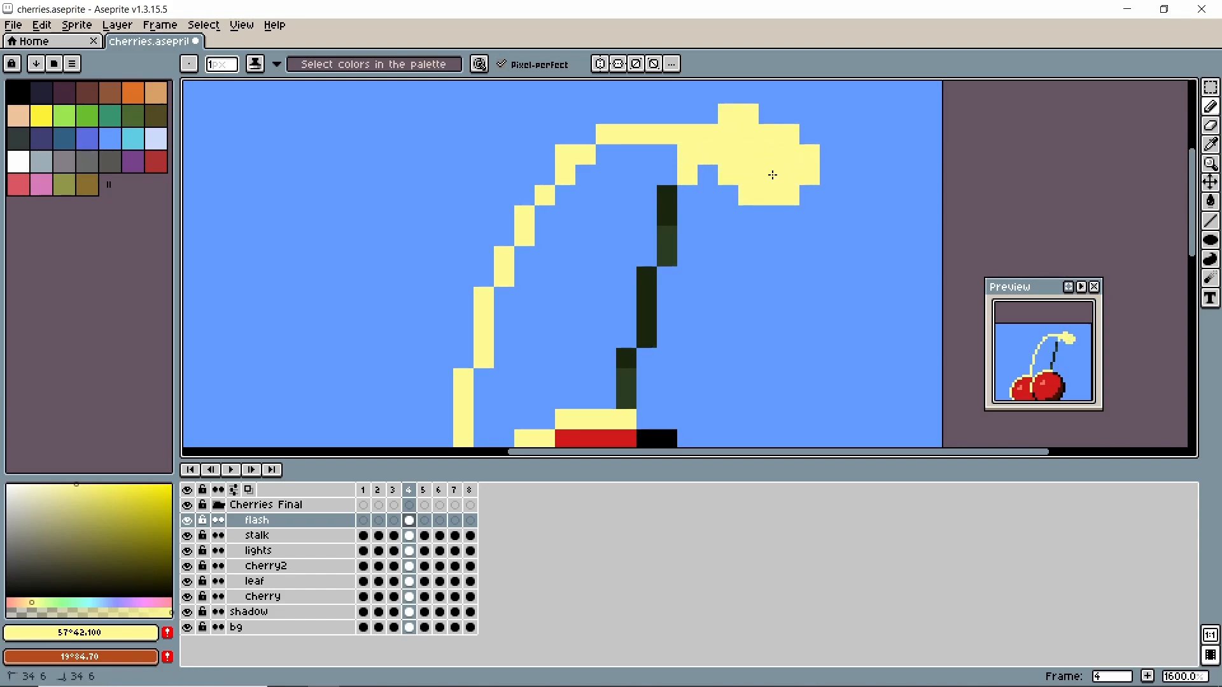
left_click_drag(669, 201, 661, 256)
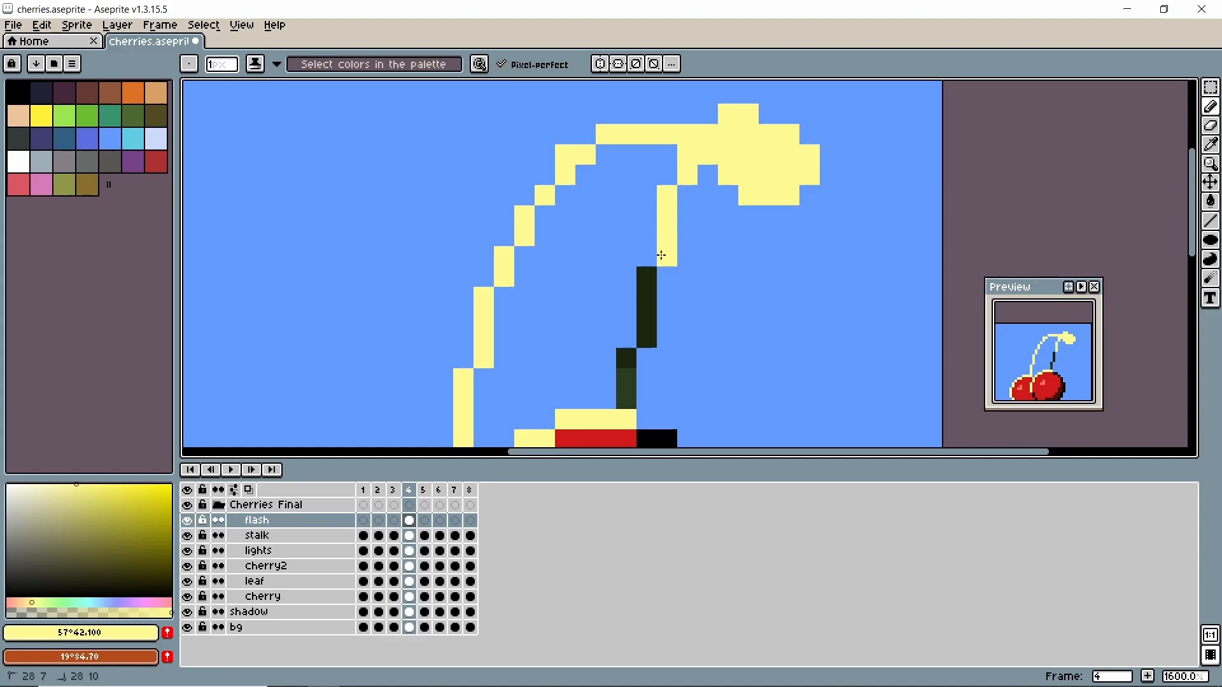
mouse_move(602, 319)
left_mouse_down()
mouse_move(542, 120)
mouse_move(499, 300)
left_mouse_up()
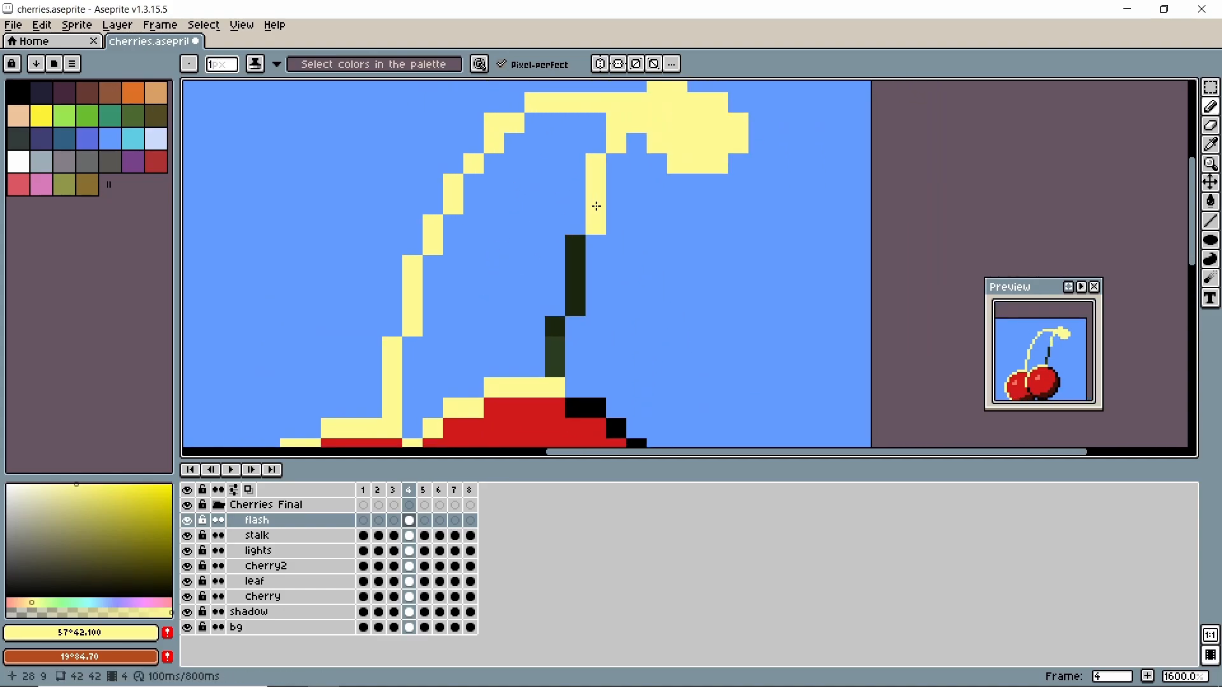
left_click_drag(580, 253, 556, 361)
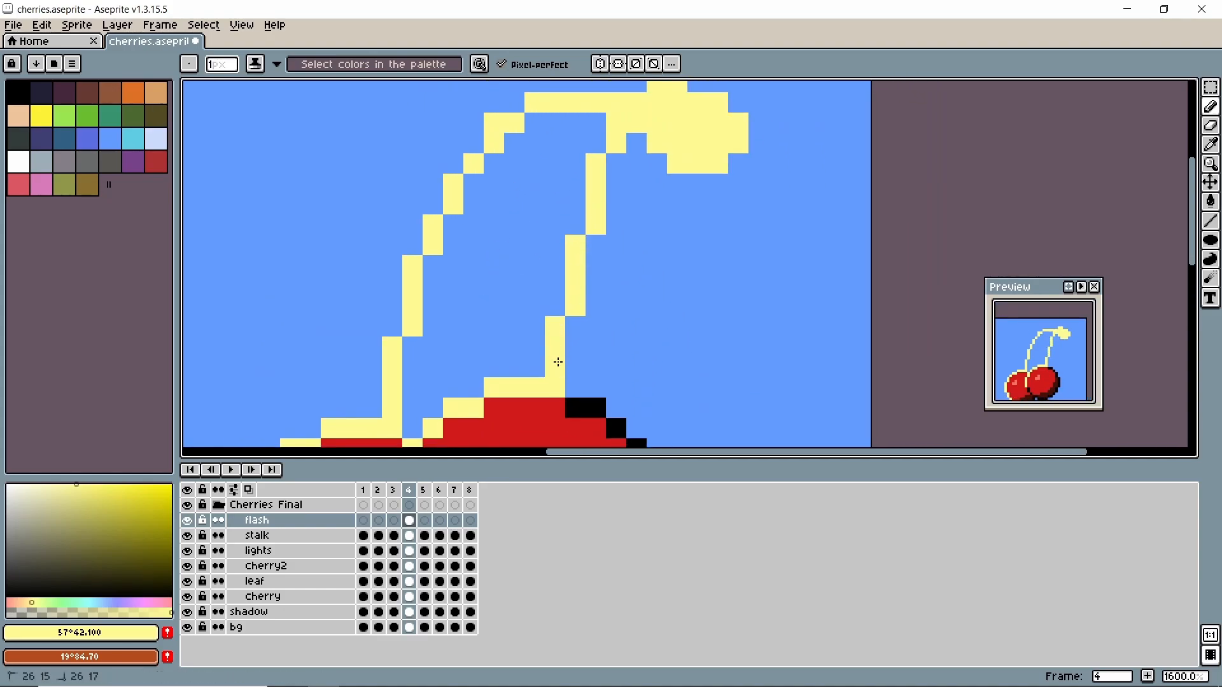
- Trace the remaining outline of the front cherry in pale yellow, around its right side, underside and the seam between the cherries
left_click_drag(588, 405, 471, 174)
left_click(471, 174)
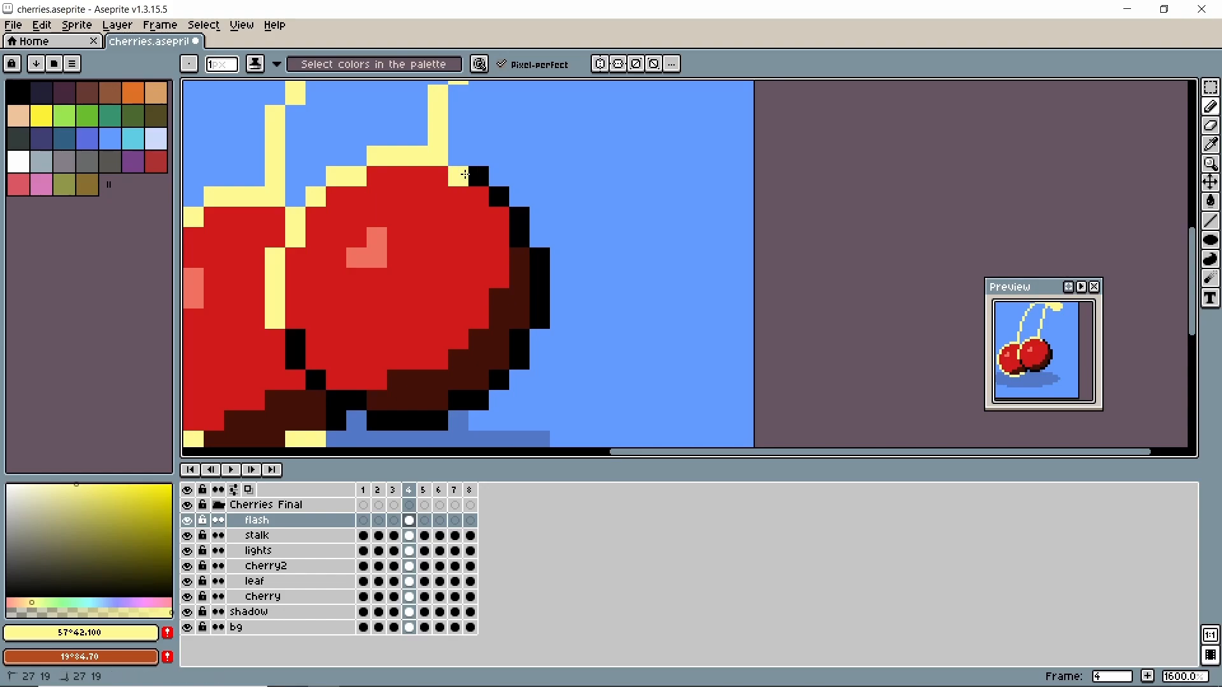
left_click(477, 177)
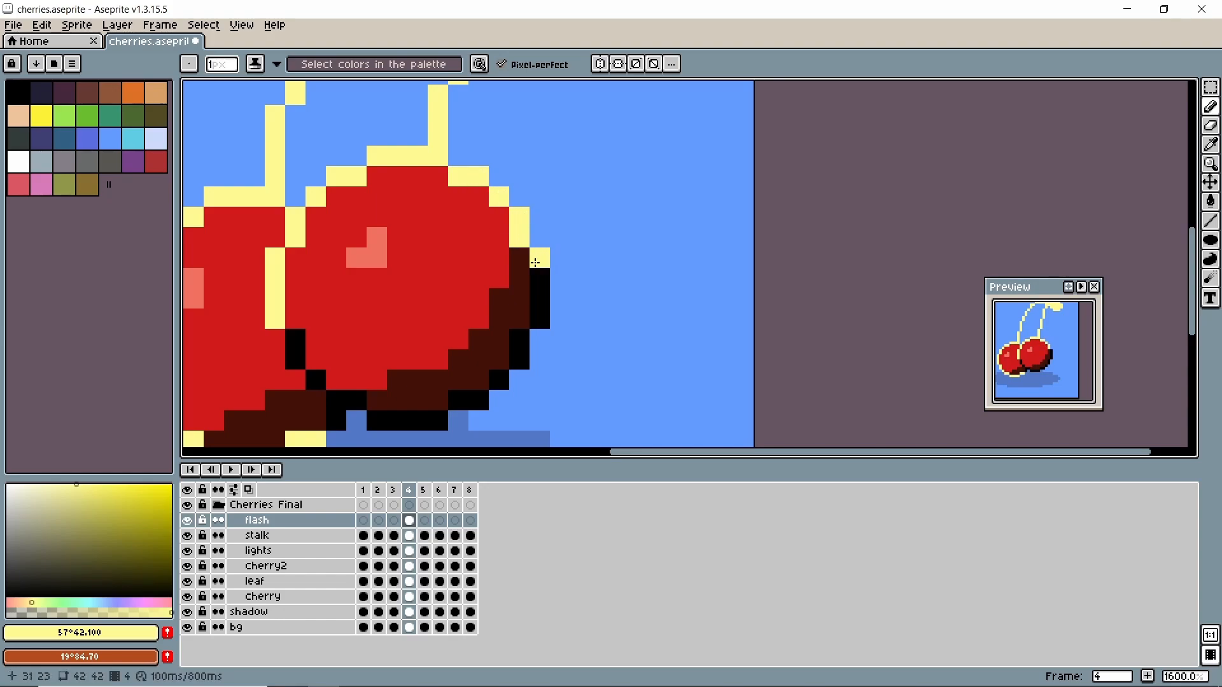
mouse_move(535, 262)
left_mouse_down()
mouse_move(537, 306)
mouse_move(515, 368)
left_mouse_up()
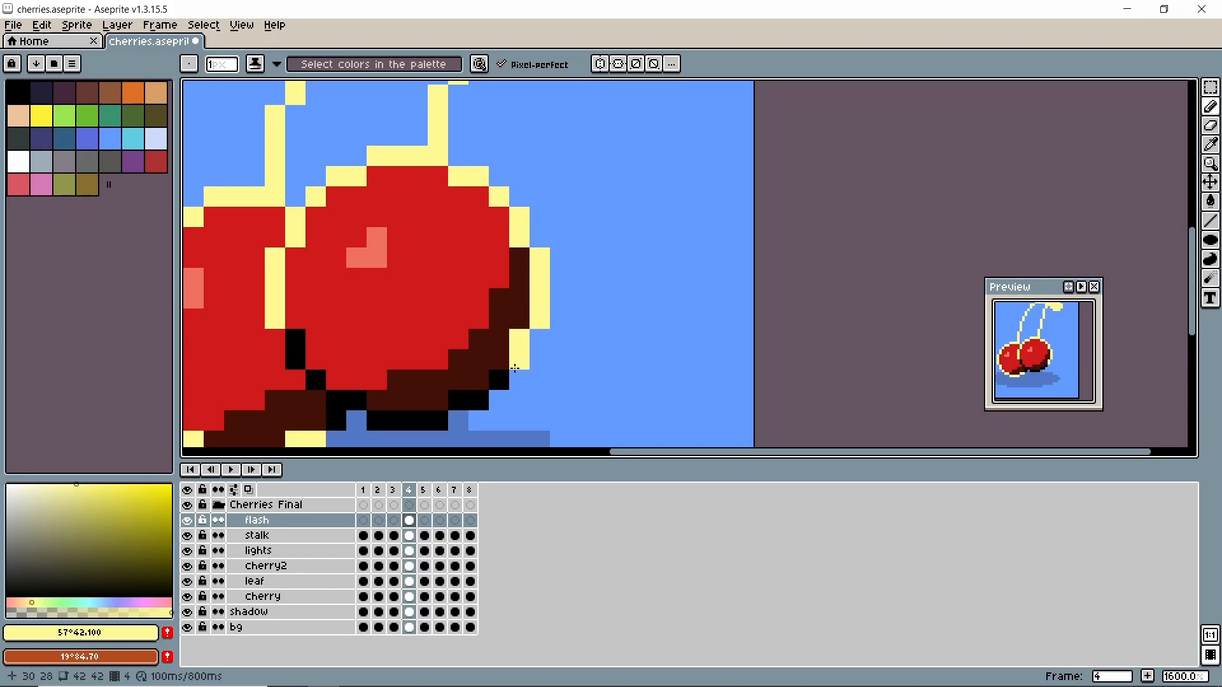
left_click_drag(474, 402, 460, 403)
left_click_drag(360, 327, 467, 102)
mouse_move(538, 200)
left_mouse_down()
mouse_move(487, 209)
mouse_move(463, 180)
left_mouse_up()
left_click(430, 184)
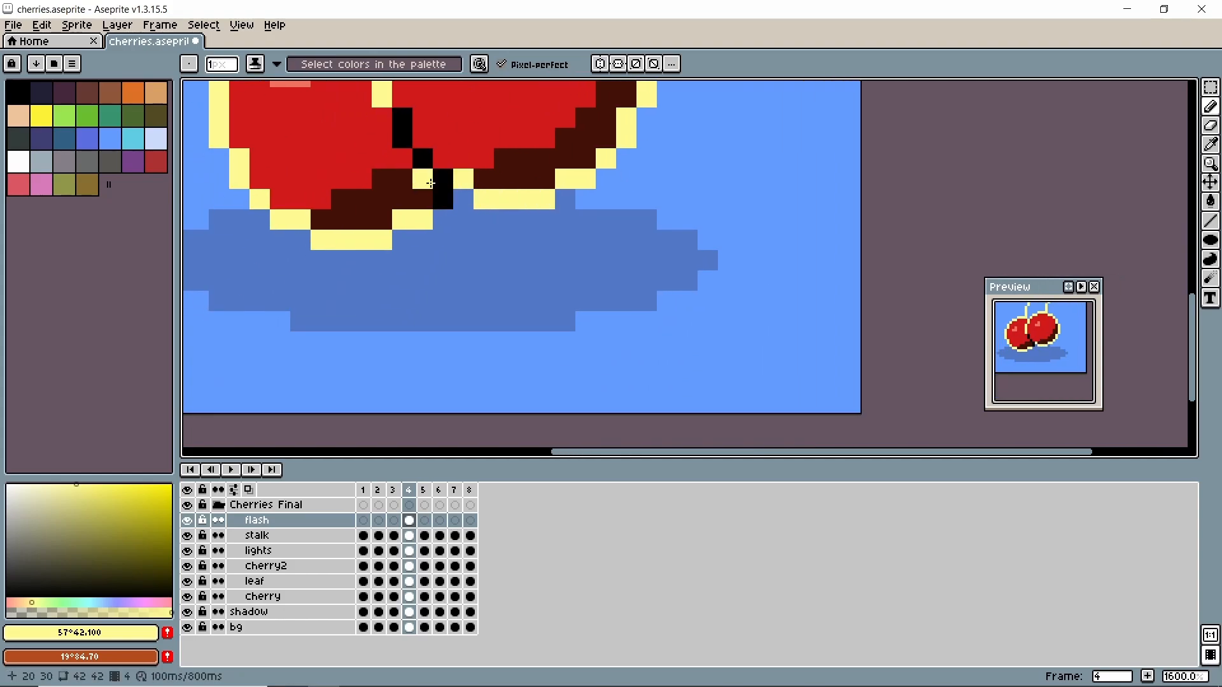
left_click(402, 118)
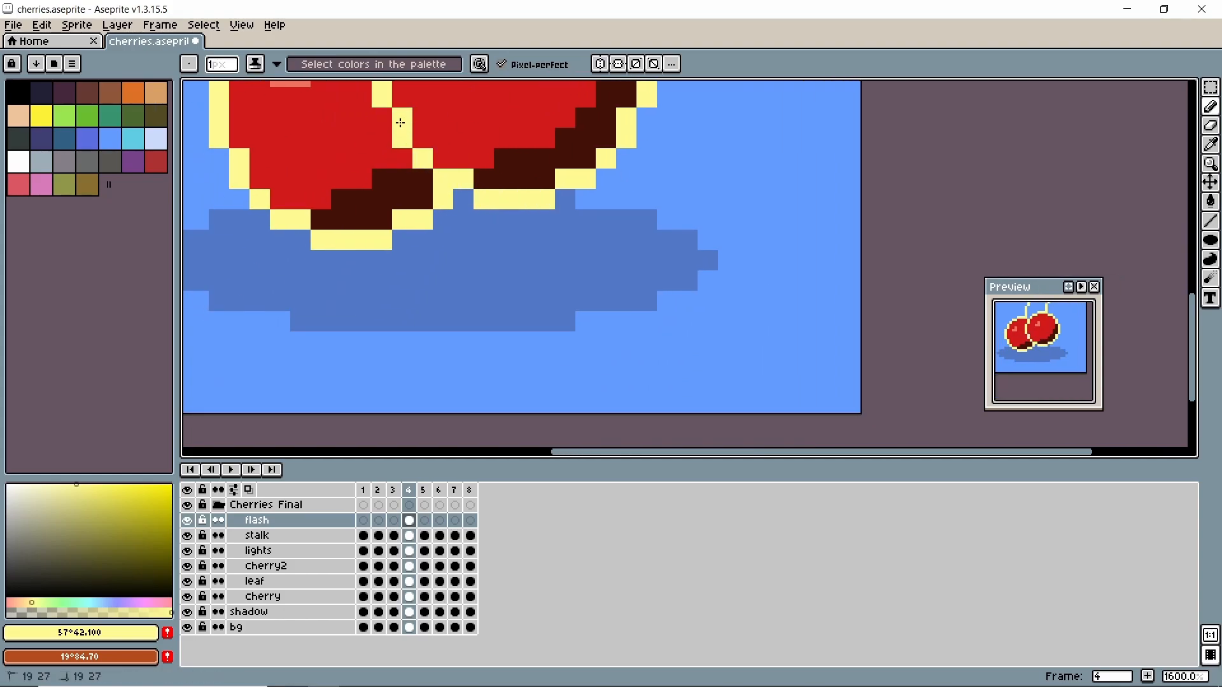
- Play the whole animation to check how the single-frame flash on frame 4 looks
scroll(361, 122, "down", 3)
left_click_drag(280, 200, 322, 262)
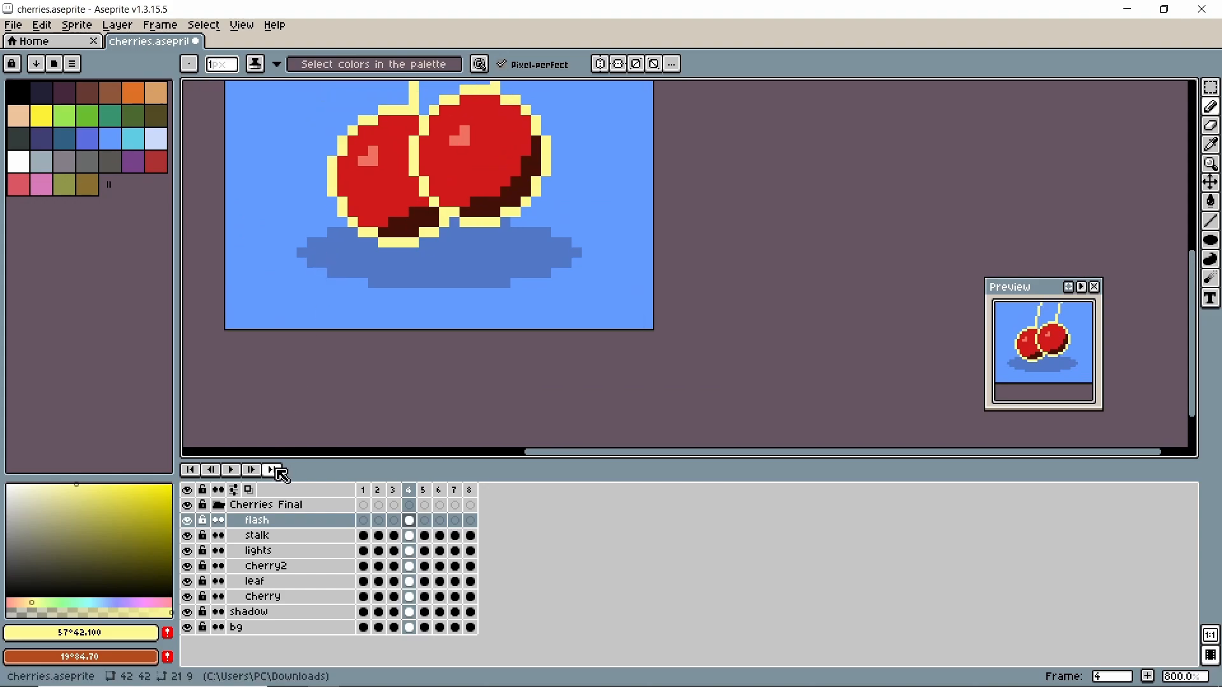
left_click(235, 471)
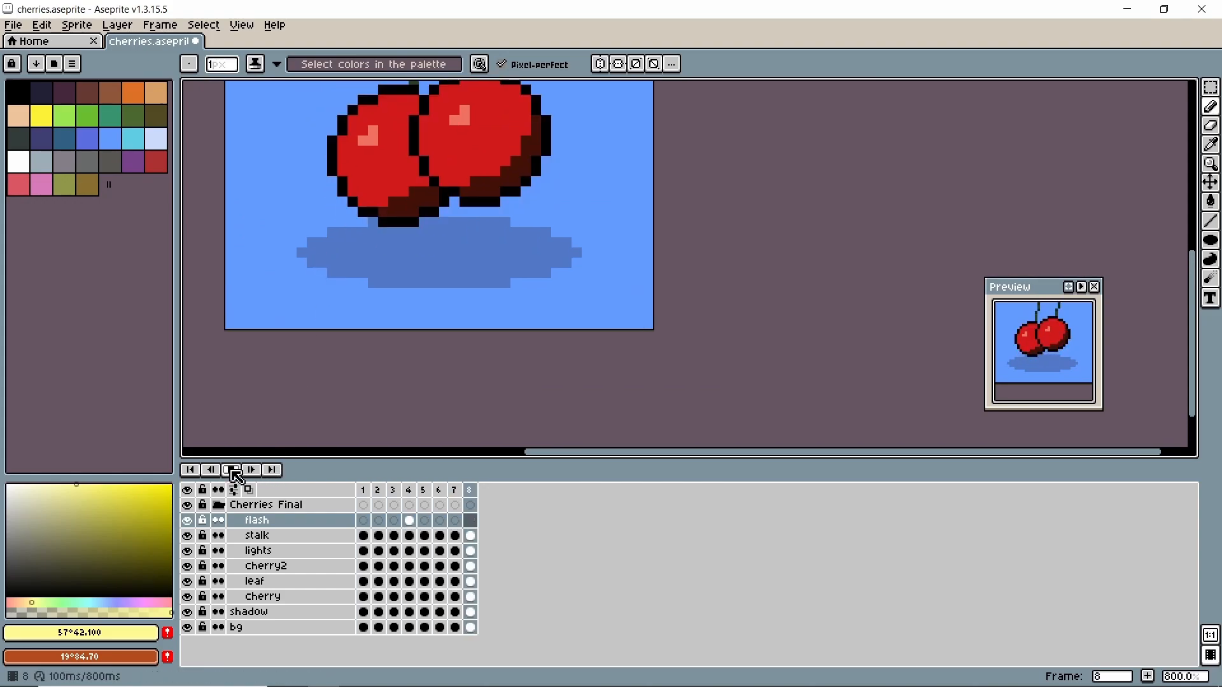
scroll(491, 246, "down", 3)
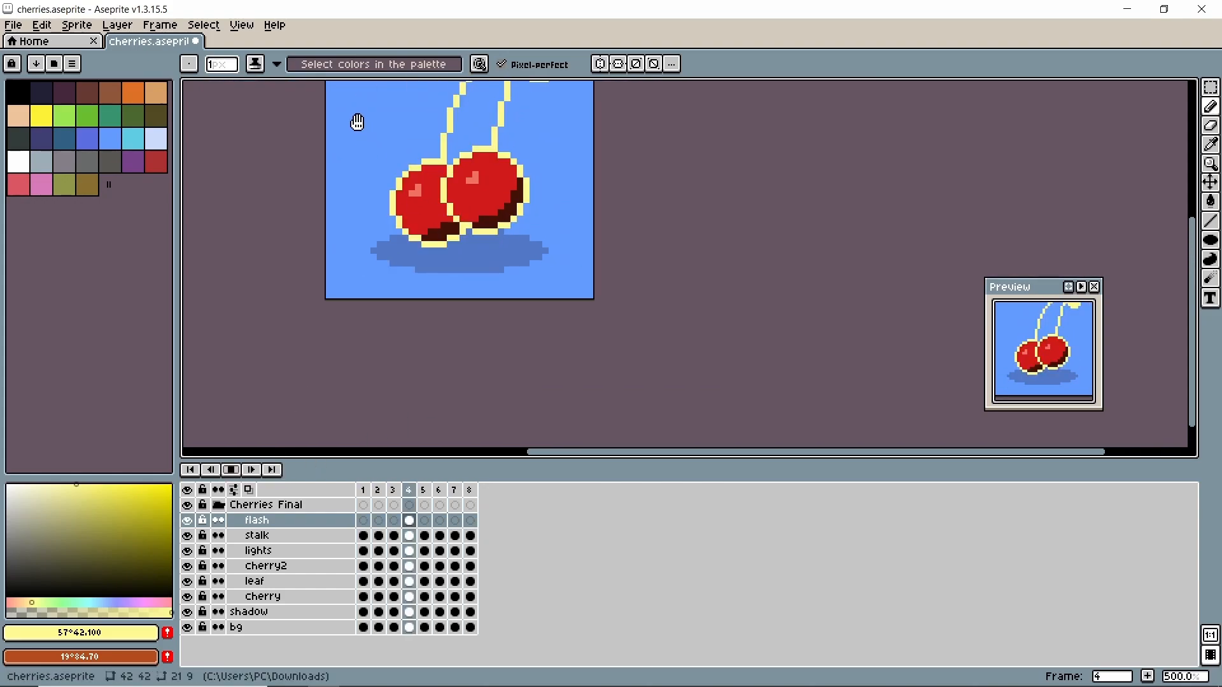
left_click_drag(358, 121, 382, 226)
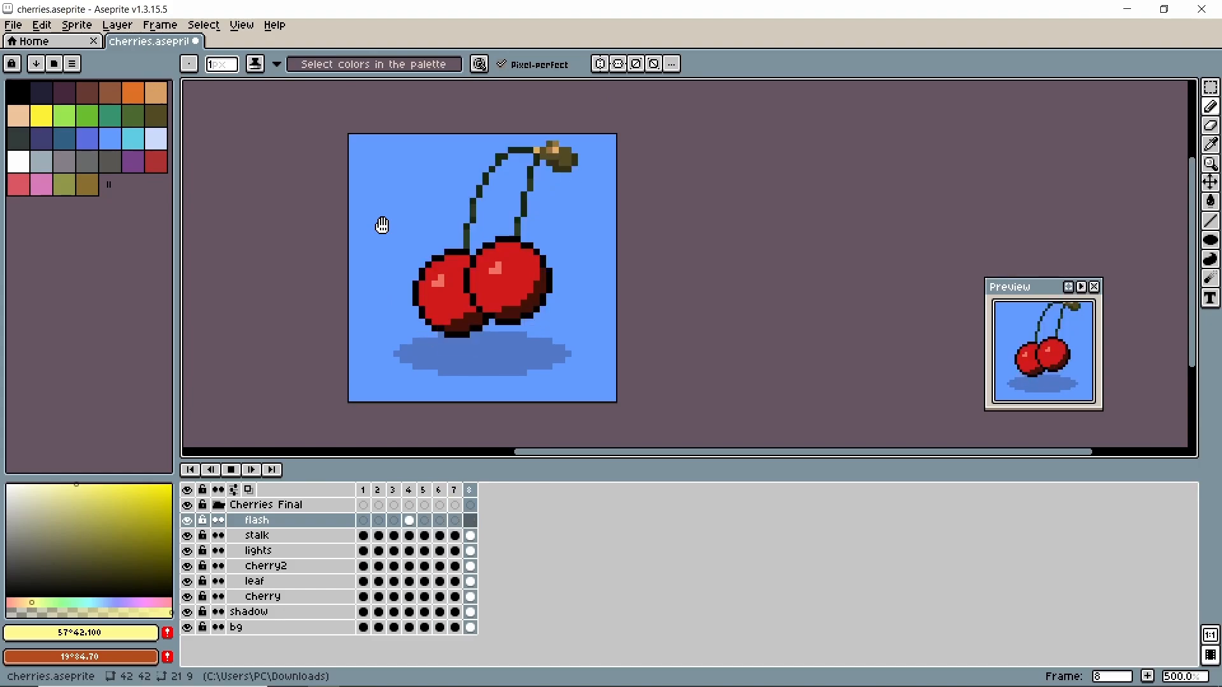
left_click(232, 471)
left_click(426, 522)
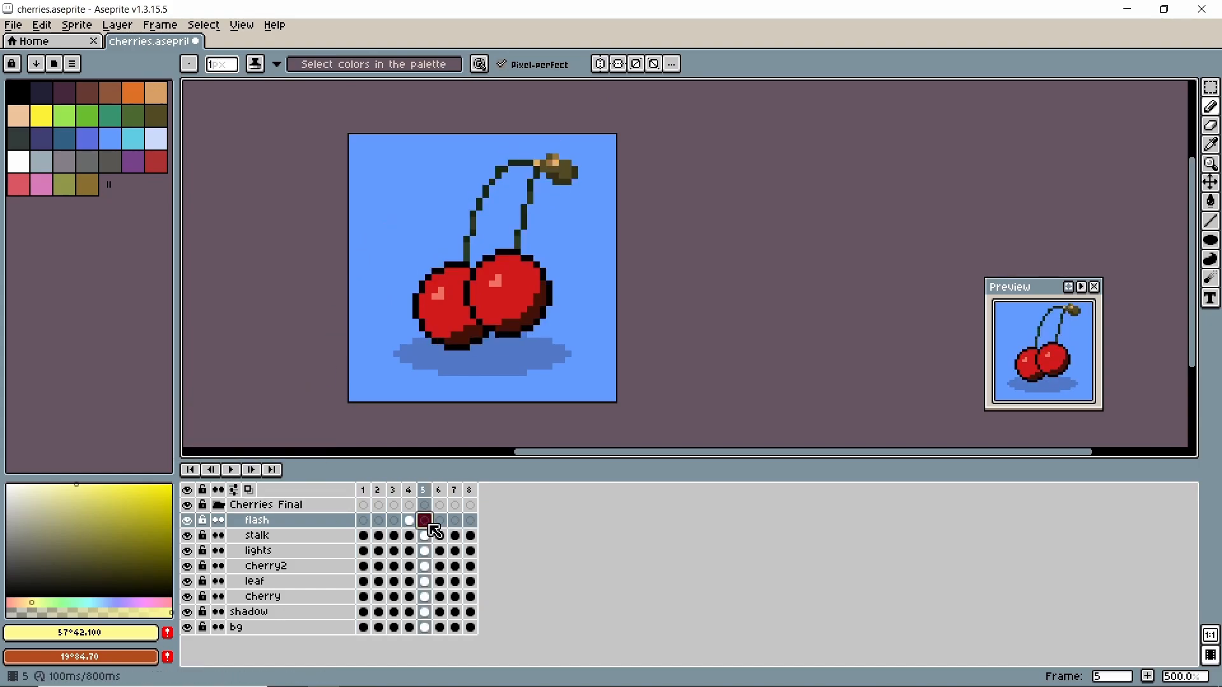
left_click(231, 471)
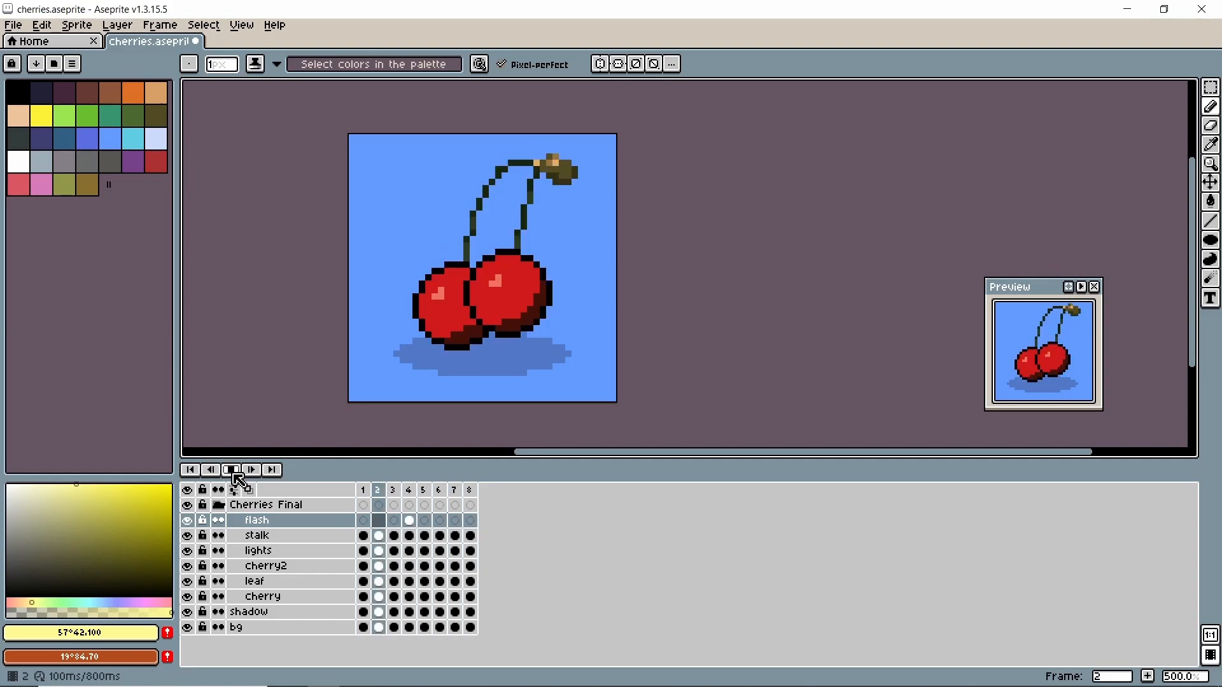
left_click(441, 526)
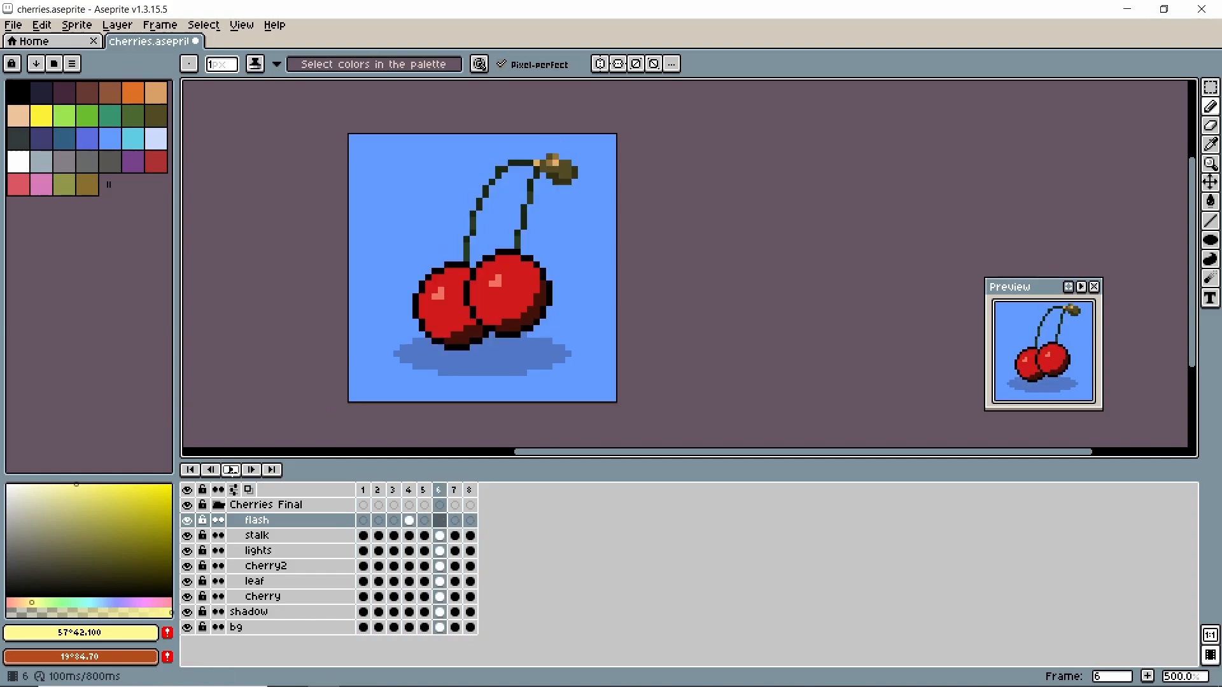
- Copy the flash layer's frame 4 cel and paste it into frame 6 of the same layer
left_click(410, 522)
left_click(440, 522)
left_click(410, 522)
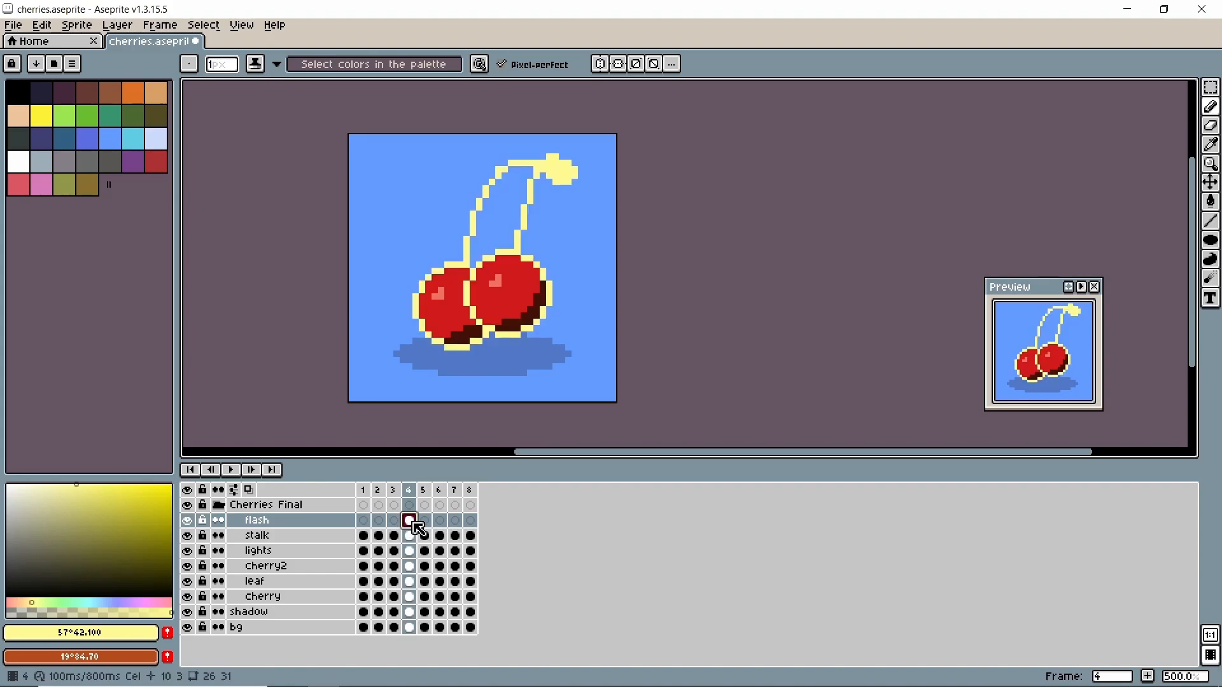
right_click(418, 528)
key("Escape")
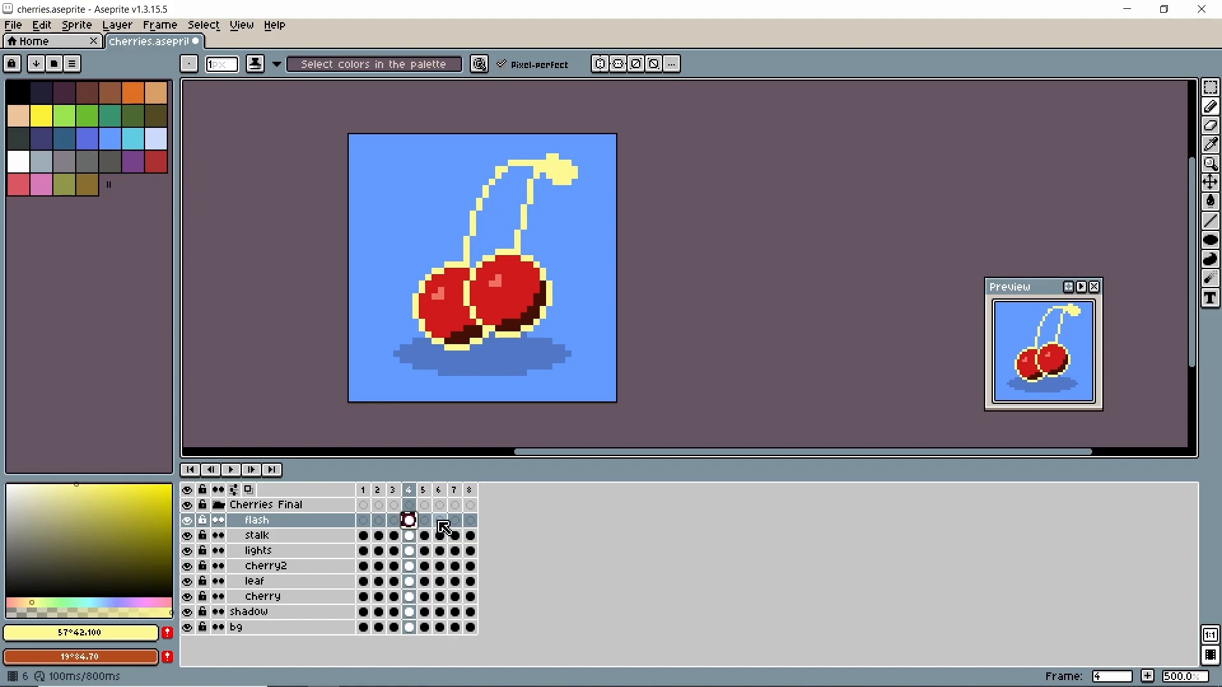
left_click(440, 521)
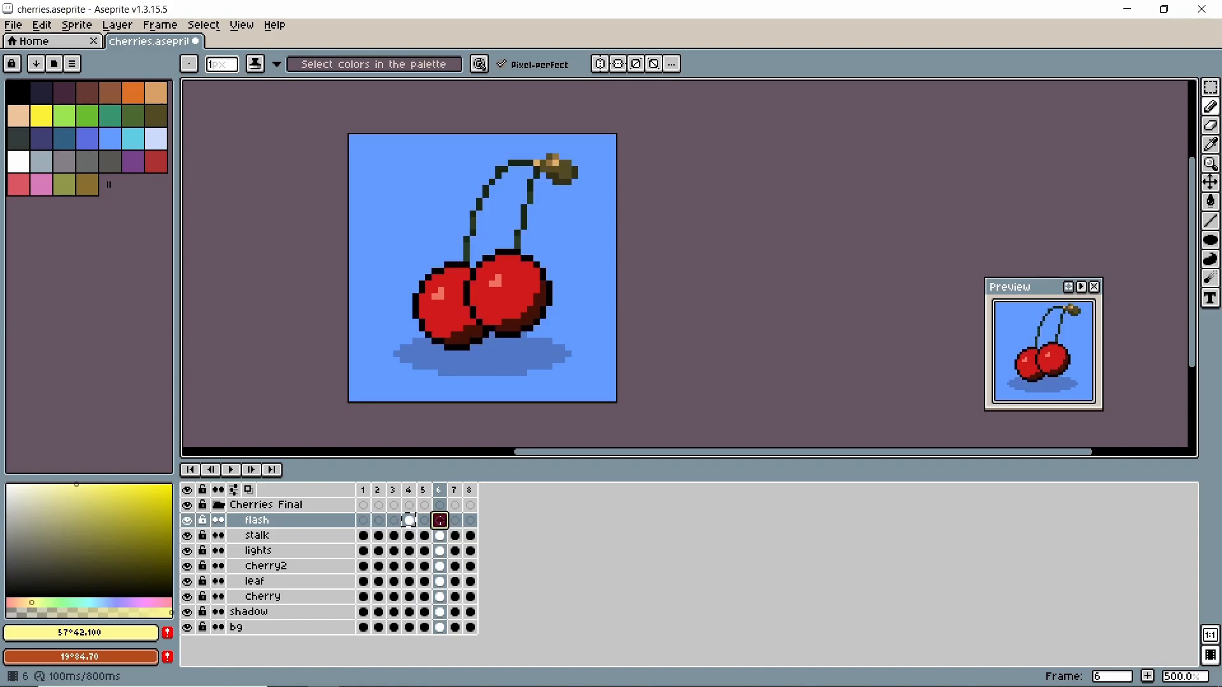
key("ctrl+v")
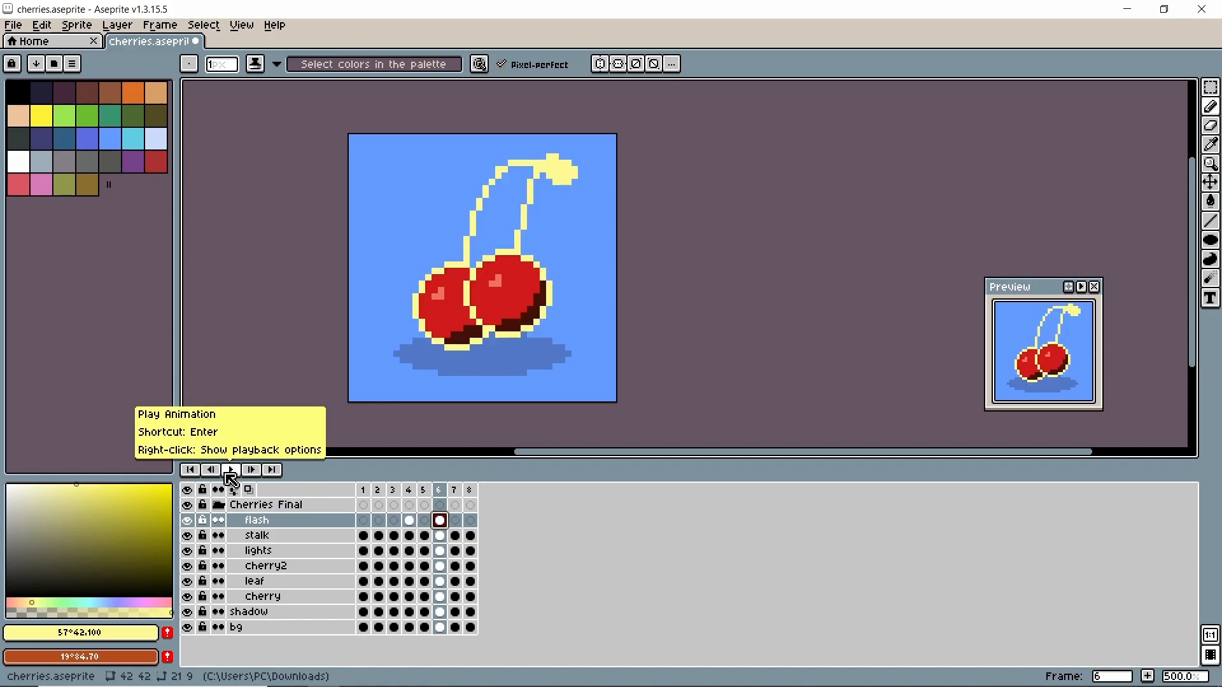
- Play the animation to check the repeated flash, and collapse the Cherries Final group
left_click(231, 469)
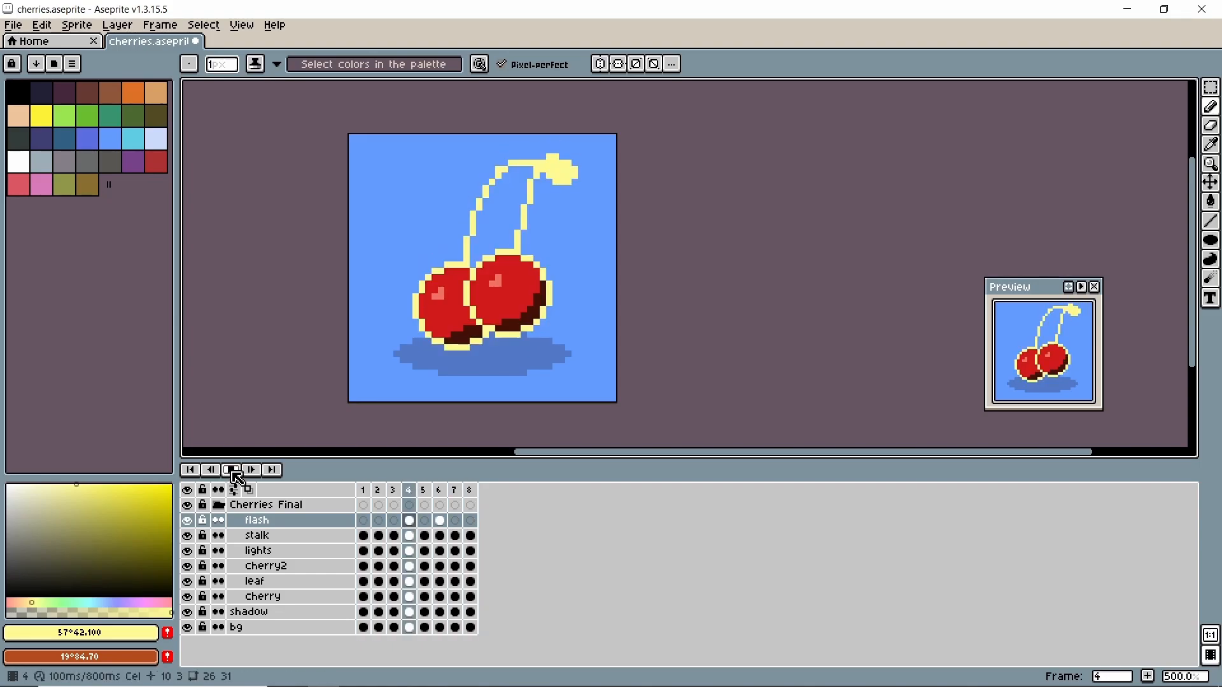
scroll(350, 335, "down", 2)
left_click_drag(331, 333, 409, 332)
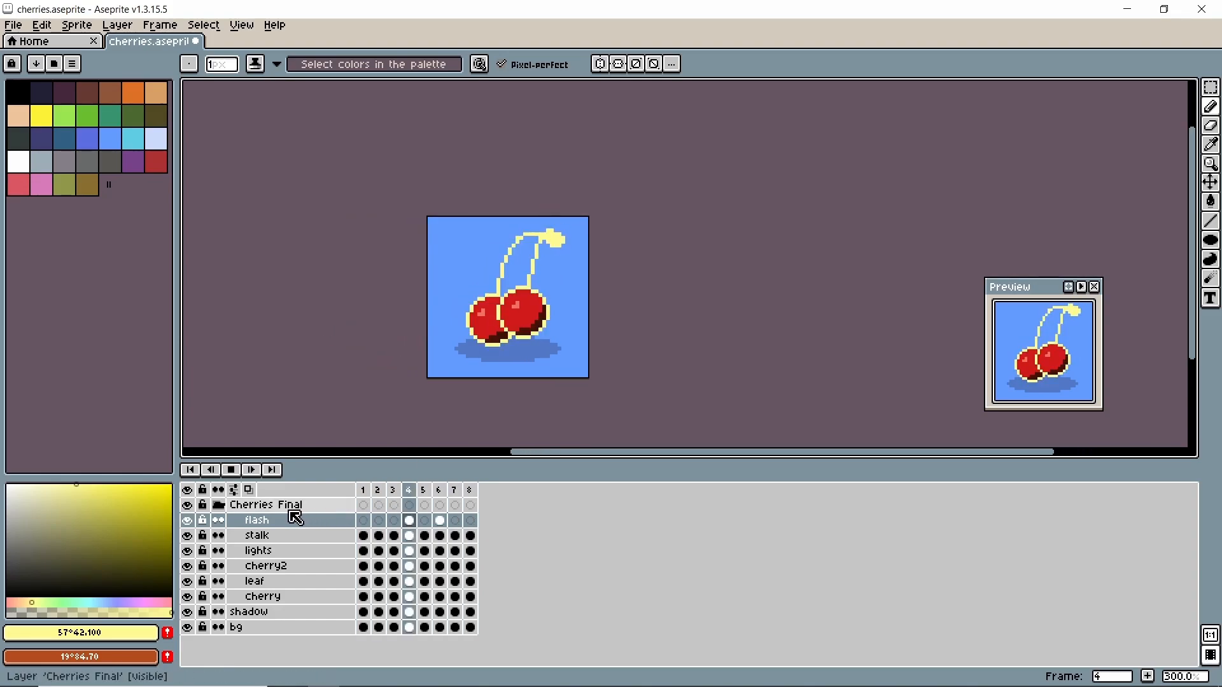
left_click(218, 506)
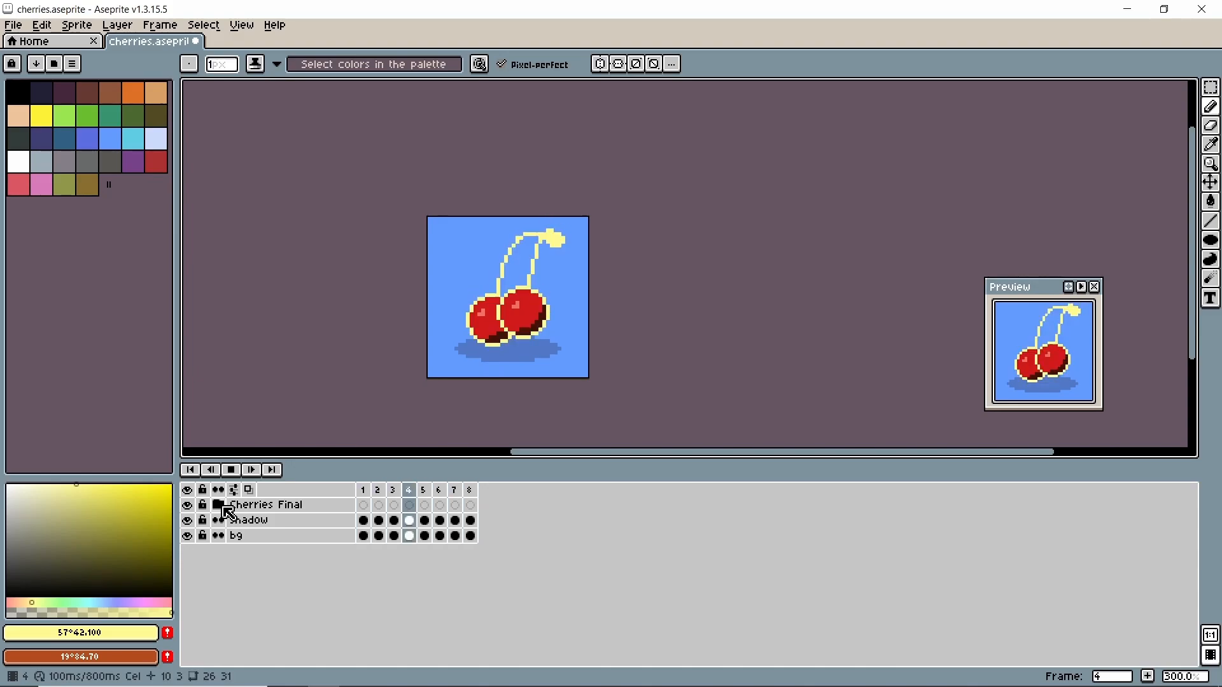
left_click(230, 469)
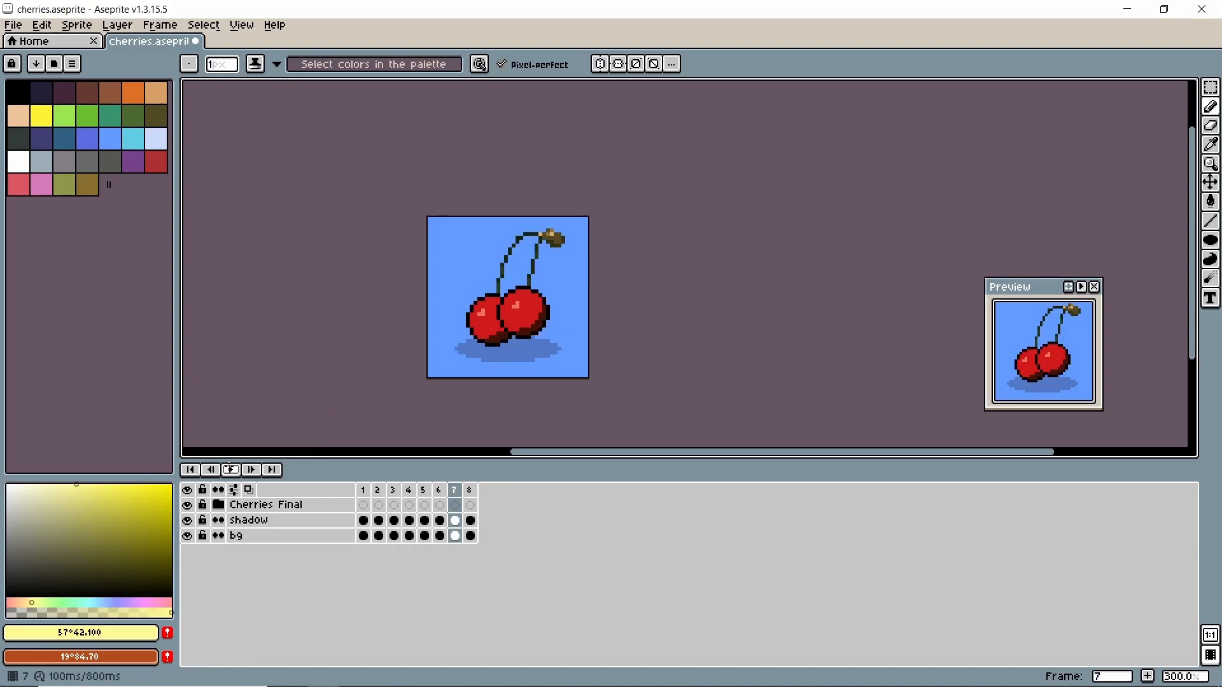
left_click_drag(362, 490, 400, 497)
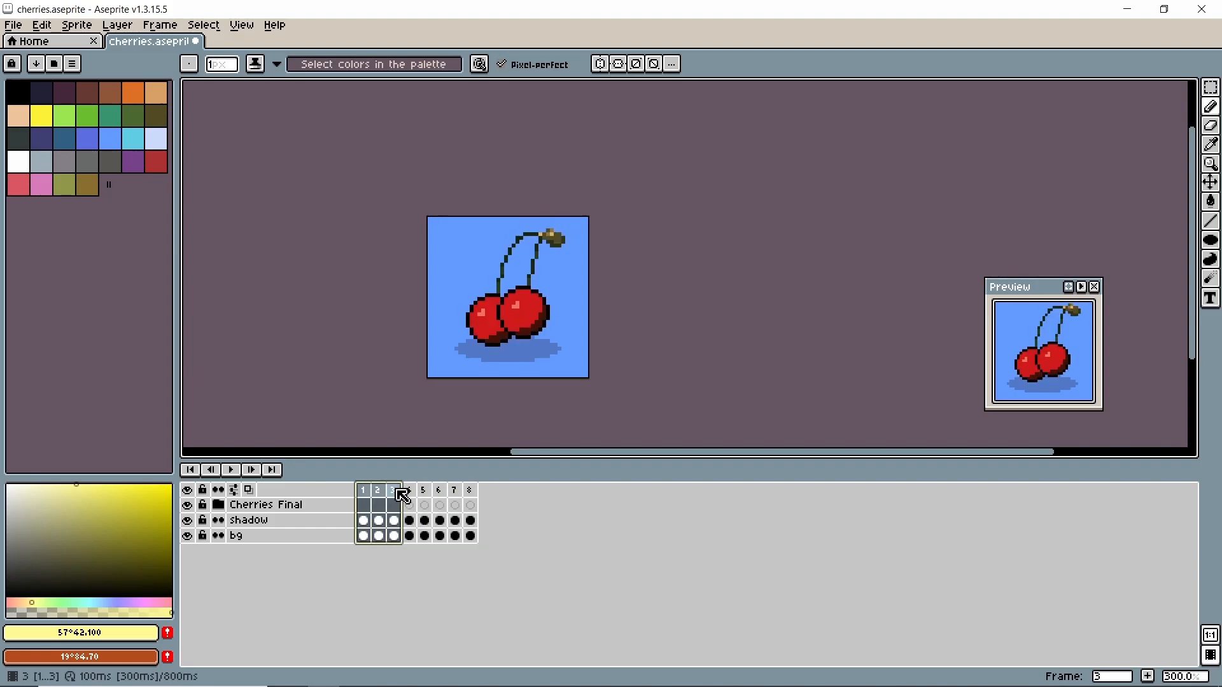
right_click(402, 495)
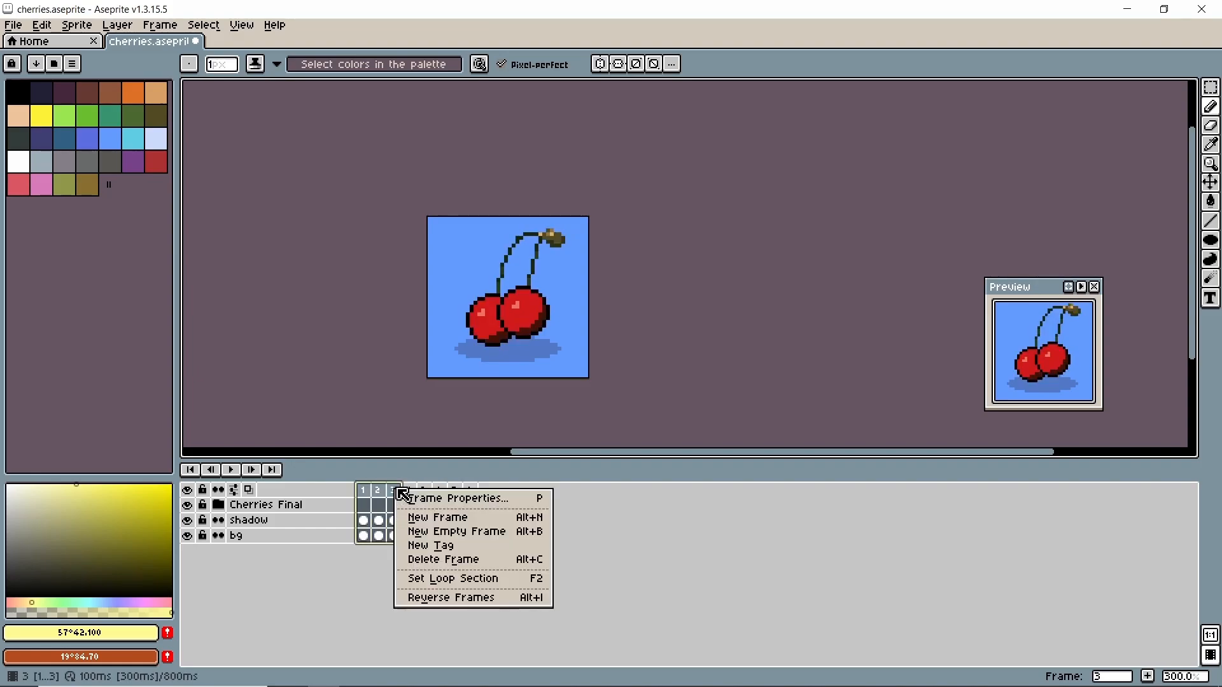
left_click(350, 621)
- Tag frames 1 to 8 with a new tag named Move in orange (#f7a547)
left_click_drag(366, 495, 471, 496)
right_click(471, 496)
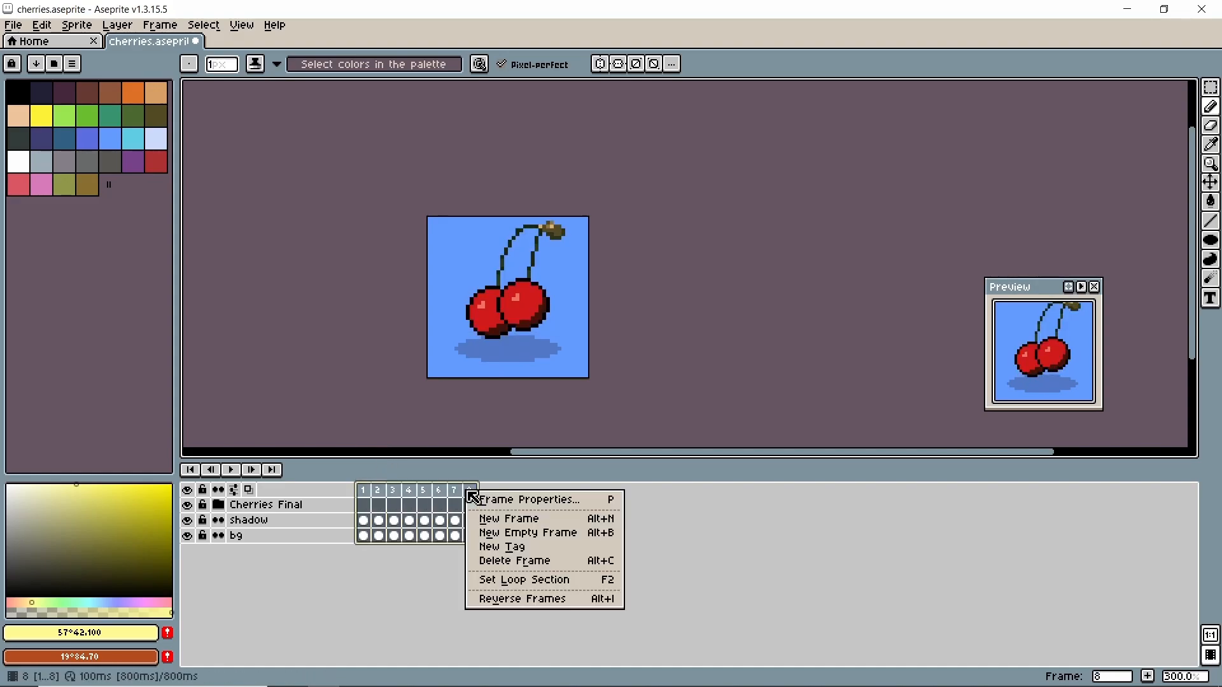
left_click(494, 550)
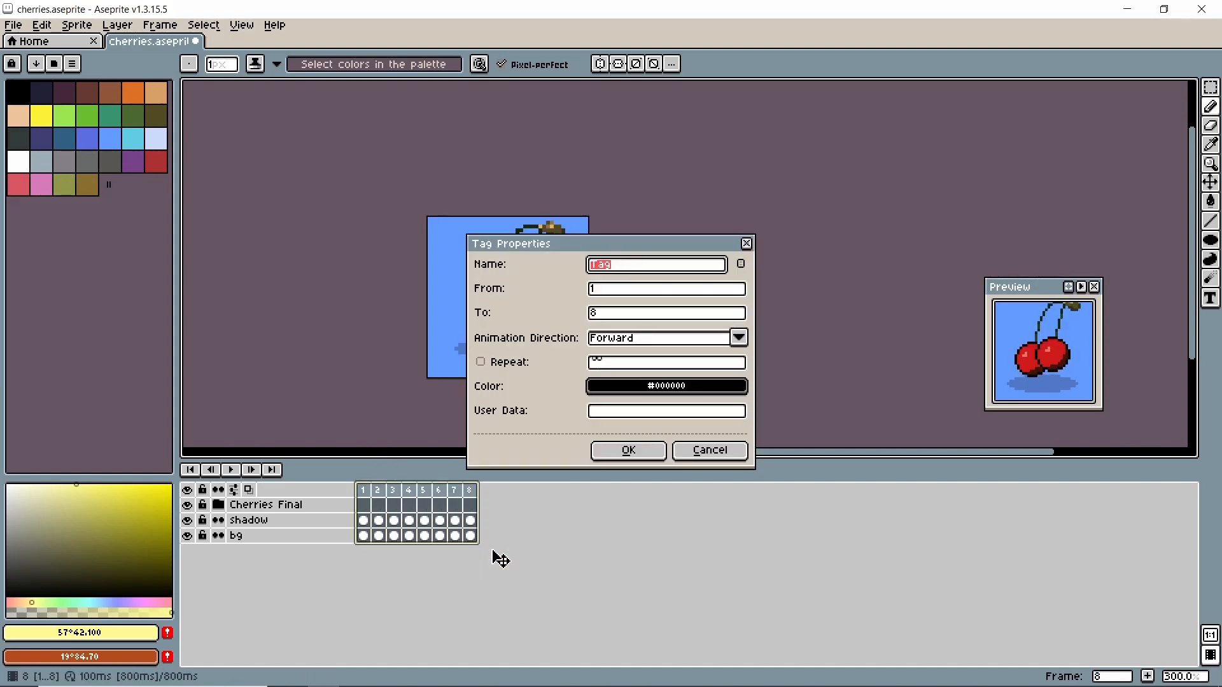
left_click(628, 387)
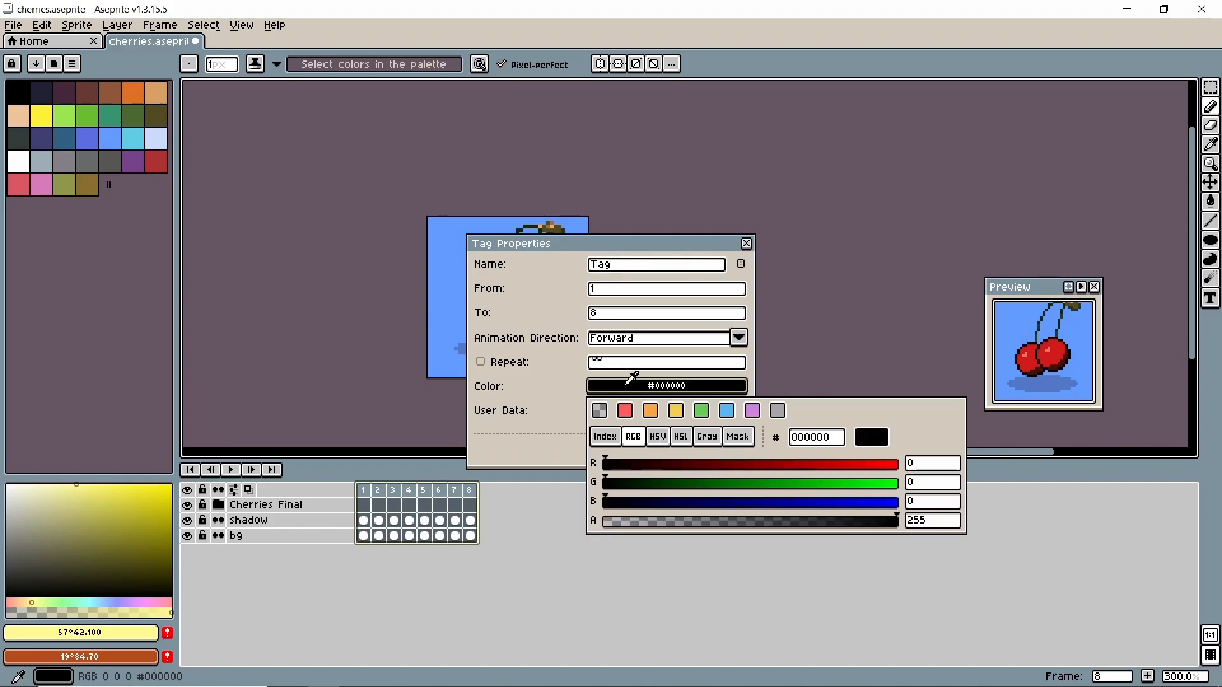
left_click(650, 412)
left_click(621, 268)
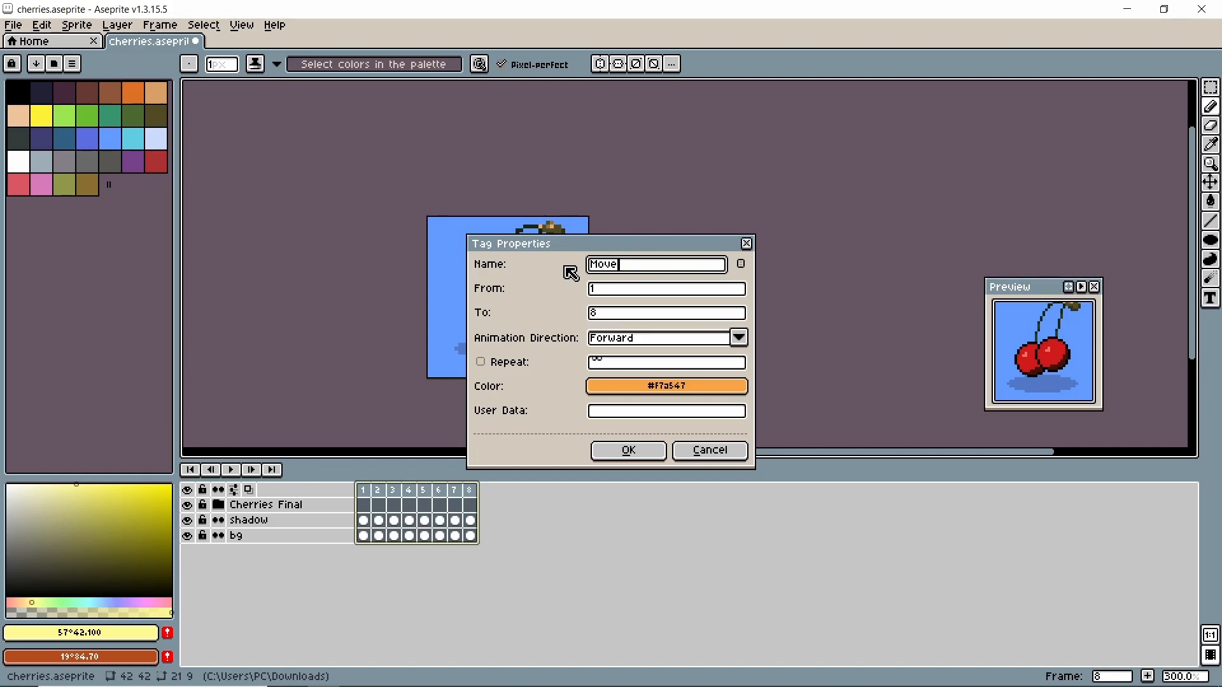
left_click(625, 450)
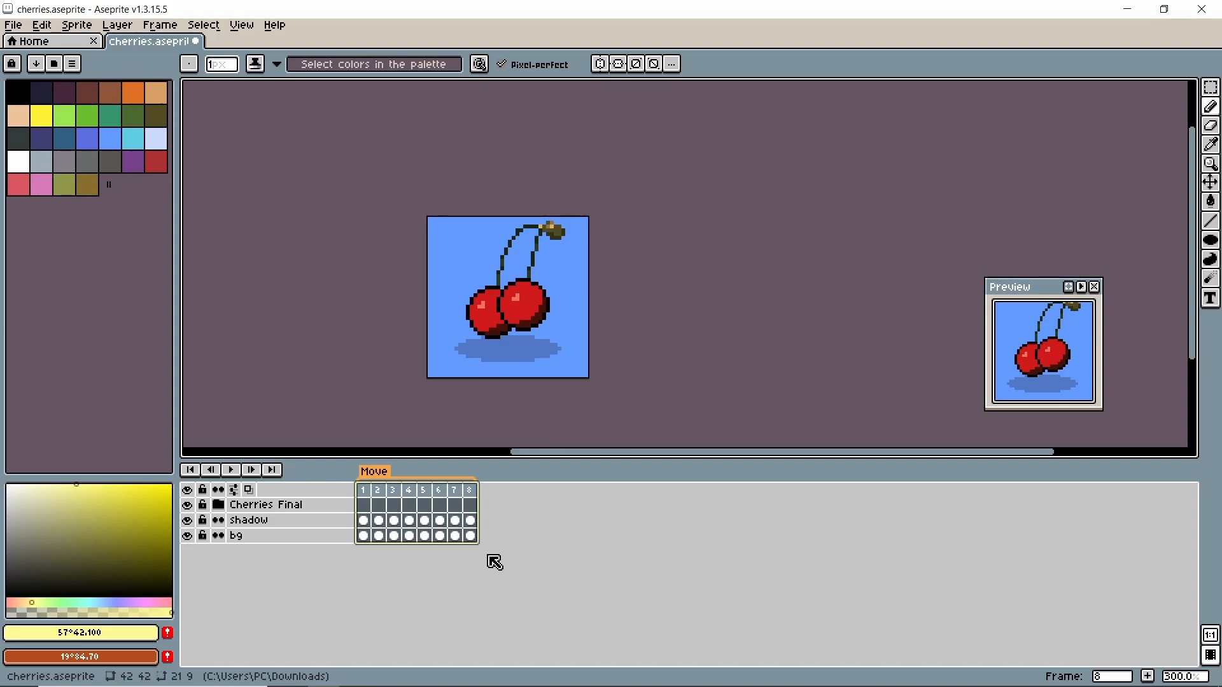
- Play the tagged animation at a larger zoom to check the bobbing and the flashes, then stop it
left_click(229, 469)
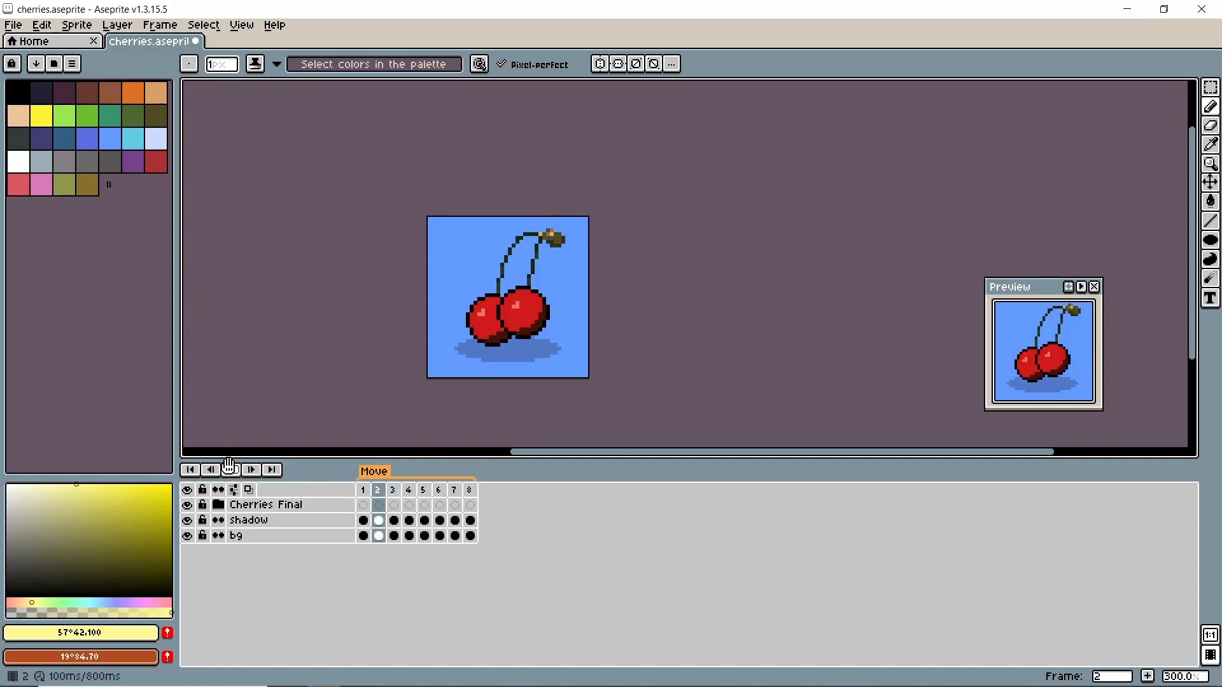
scroll(448, 334, "up", 3)
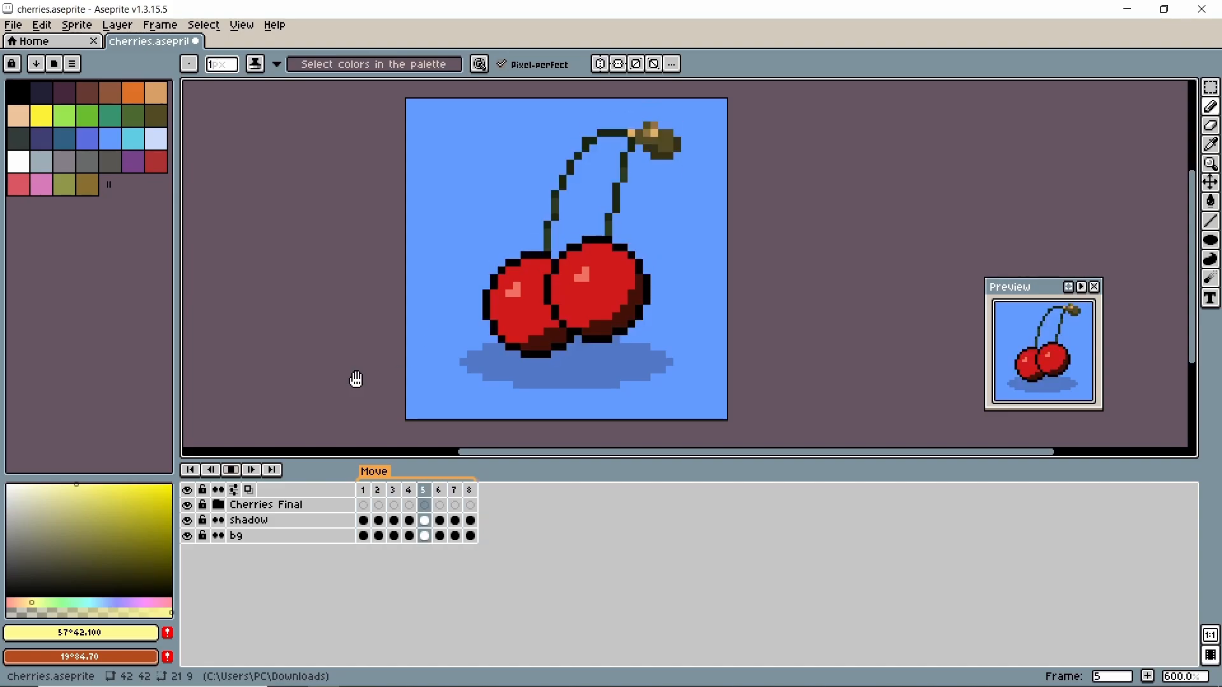
left_click(232, 470)
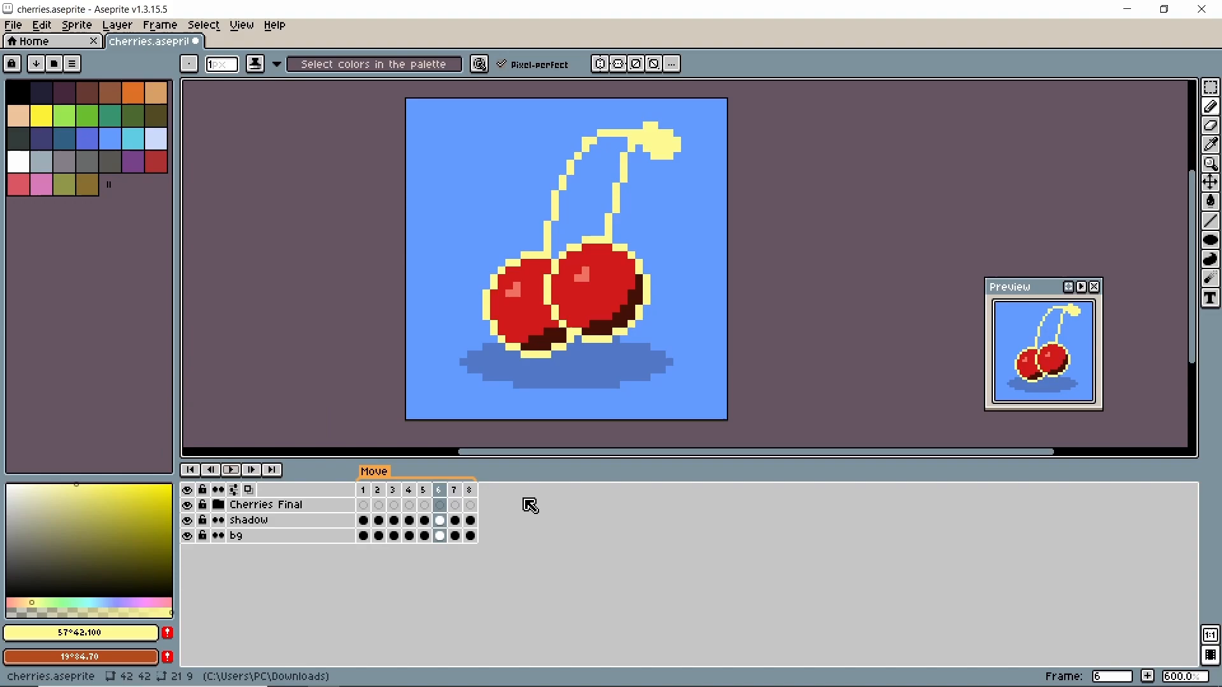
- Add five new frames after frame 8, extending the timeline to frame 13
left_click(471, 491)
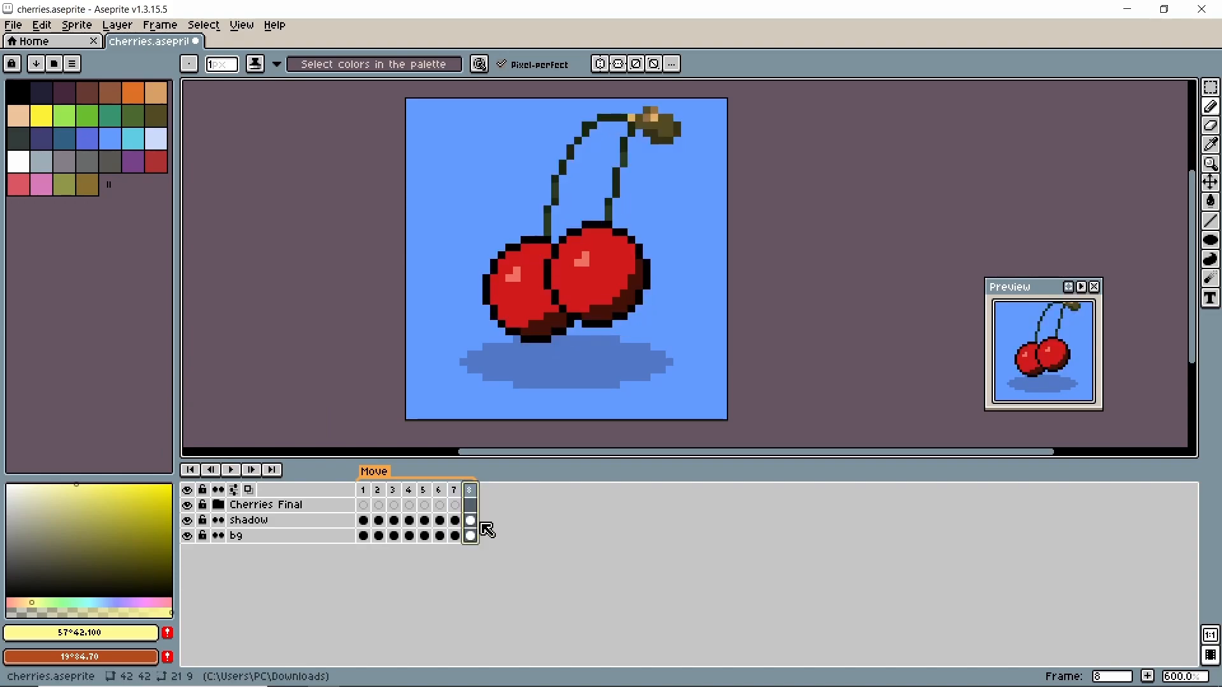
key("alt+n")
key("alt+n")
key("alt+n")
key("alt+n")
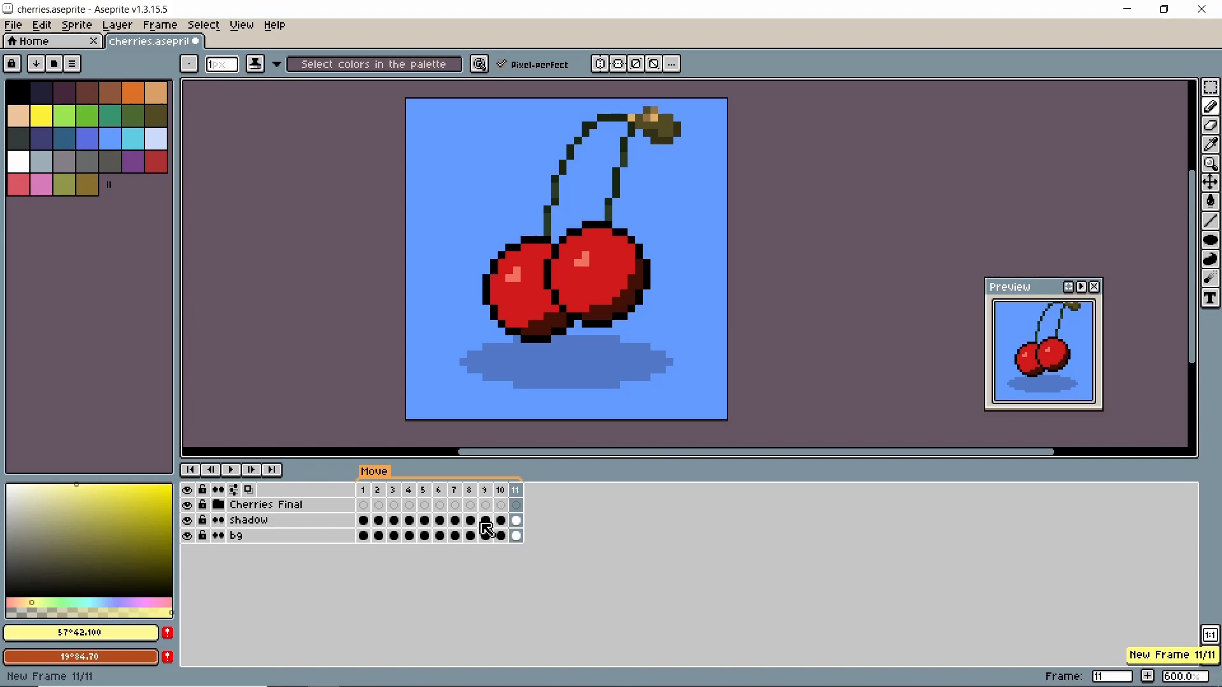
key("alt+n")
- Adjust the end of the Move tag to frame 8 and play it to check that only its frames loop
left_click(471, 491)
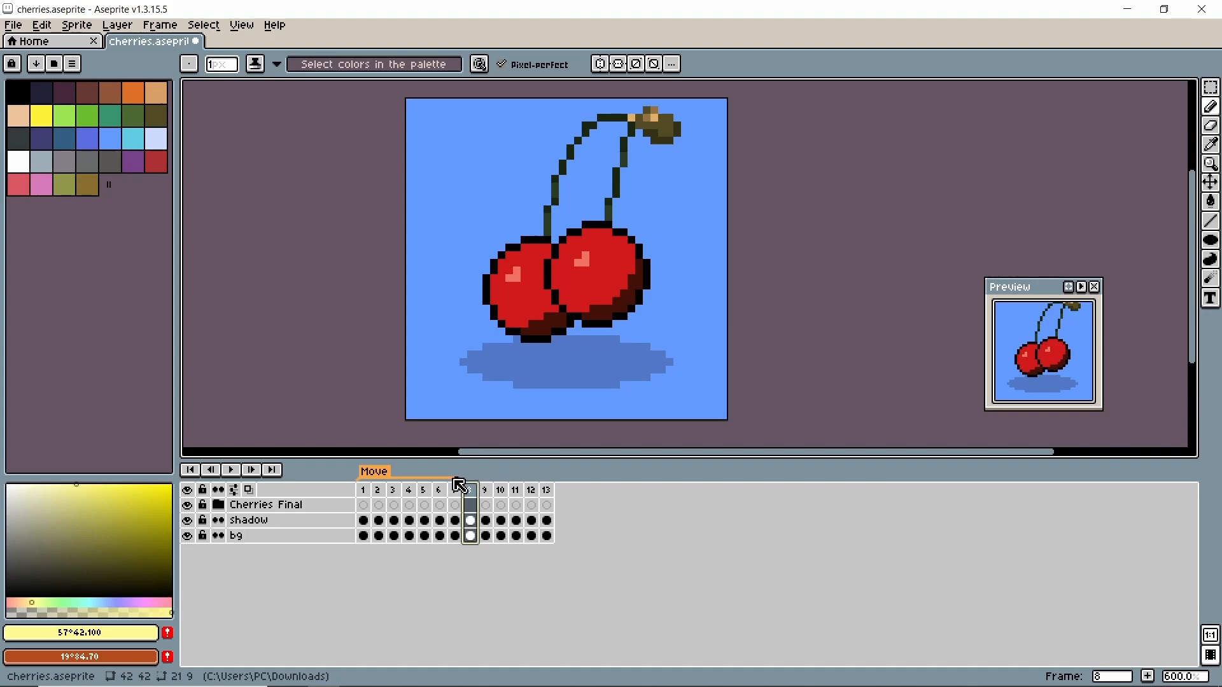
left_click_drag(459, 487, 471, 485)
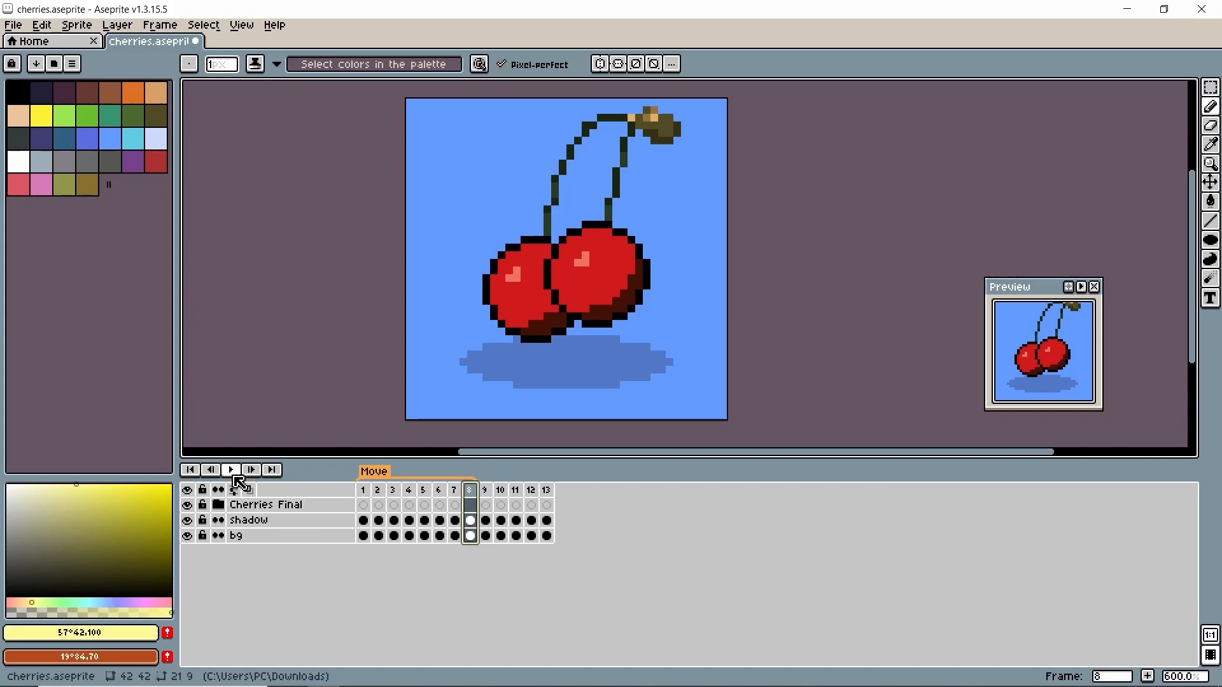
left_click(231, 470)
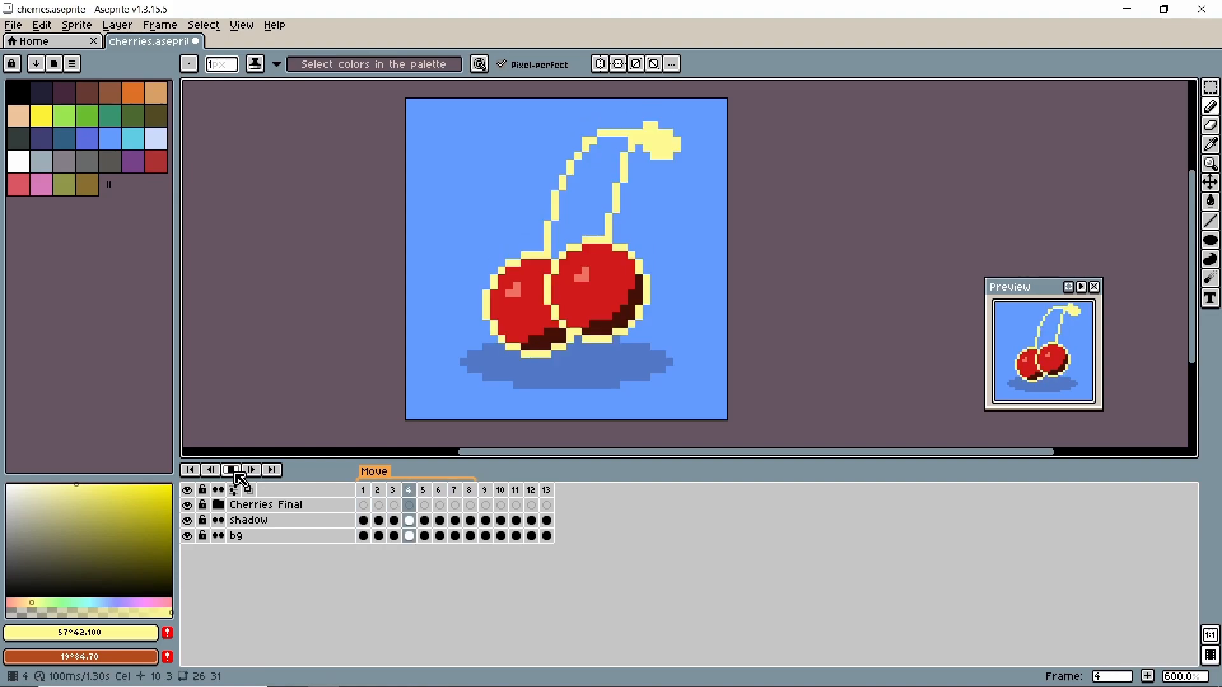
left_click(230, 470)
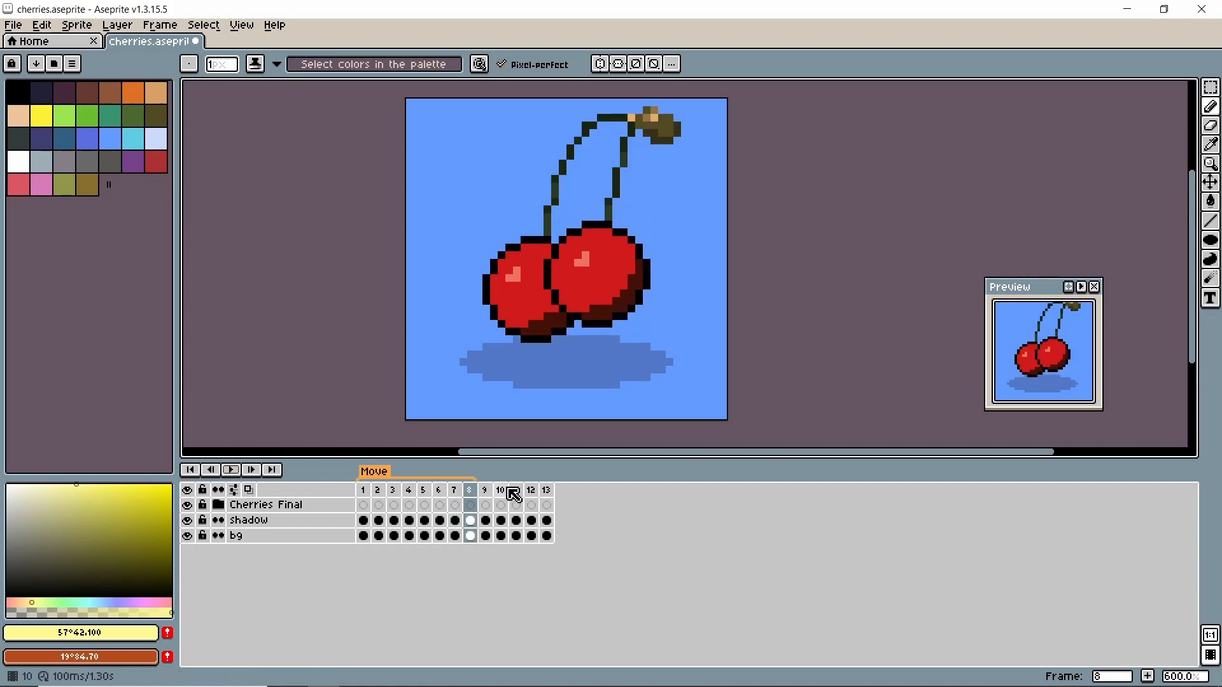
- Move the whole Cherries Final group about 7 px to the left in frame 9
left_click(488, 491)
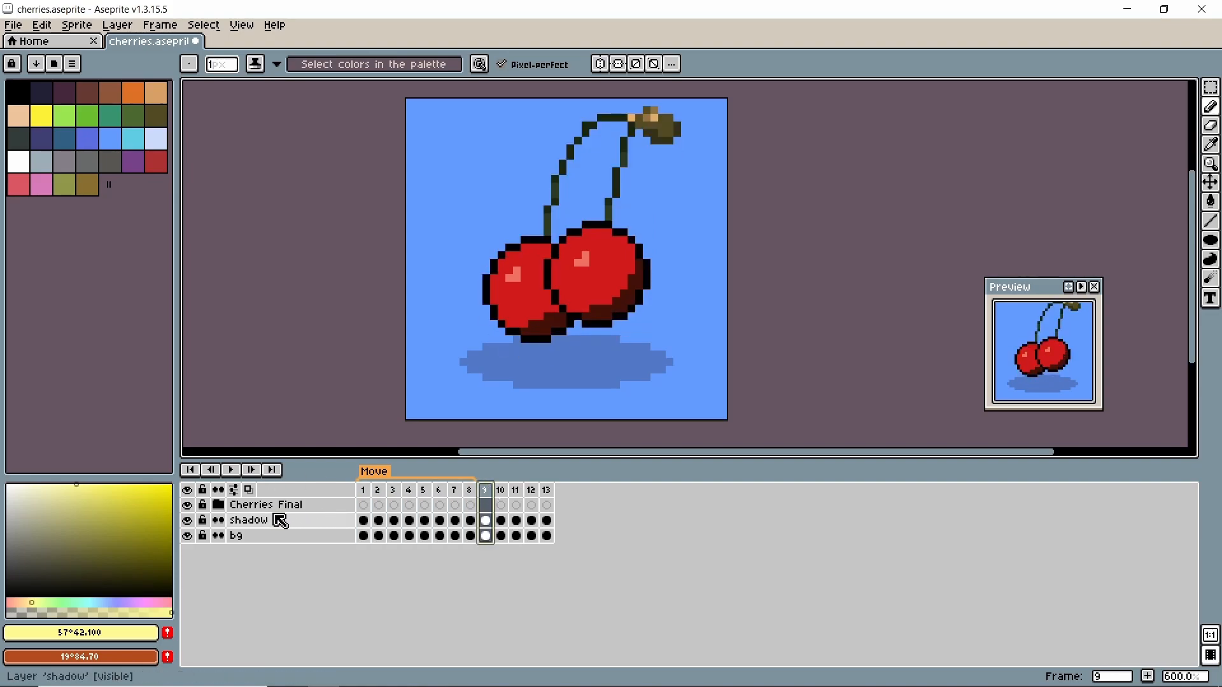
left_click(220, 506)
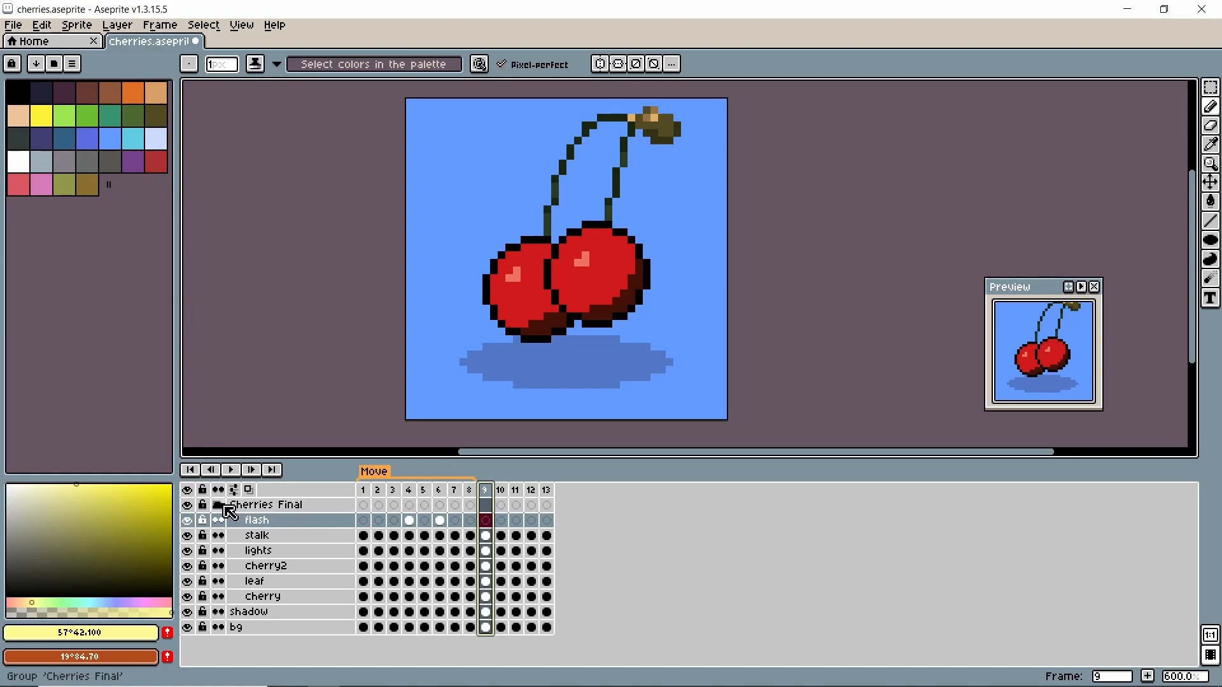
left_click(220, 506)
left_click(485, 506)
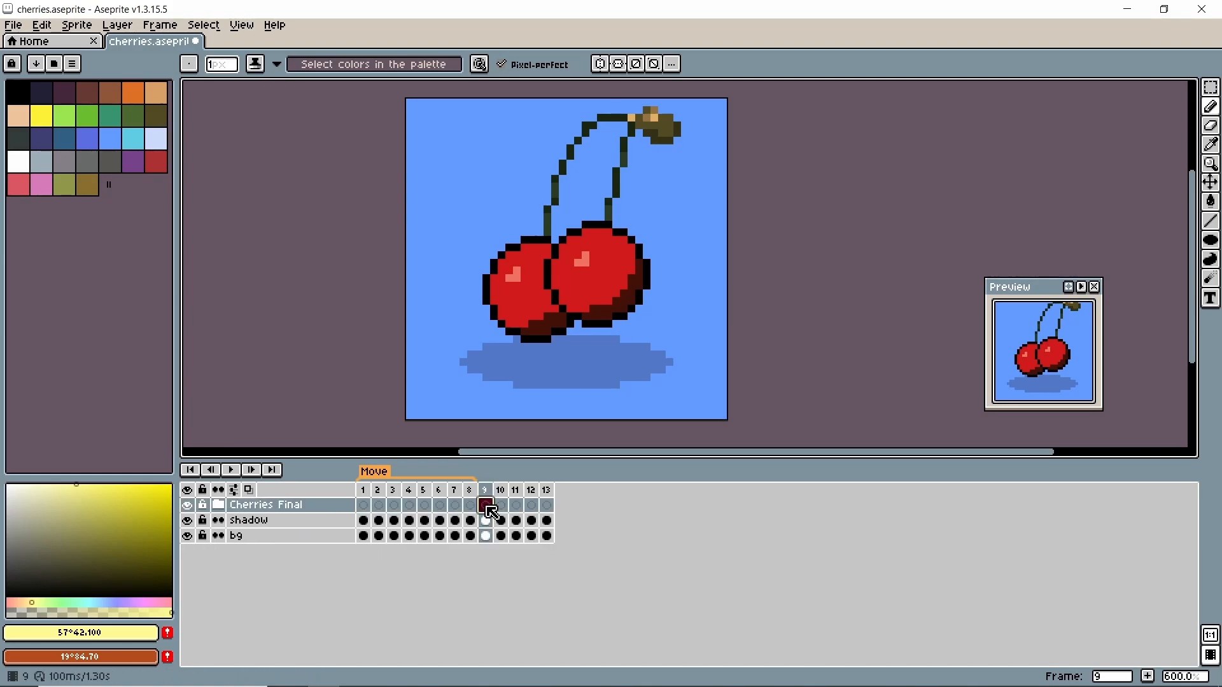
left_click(1211, 182)
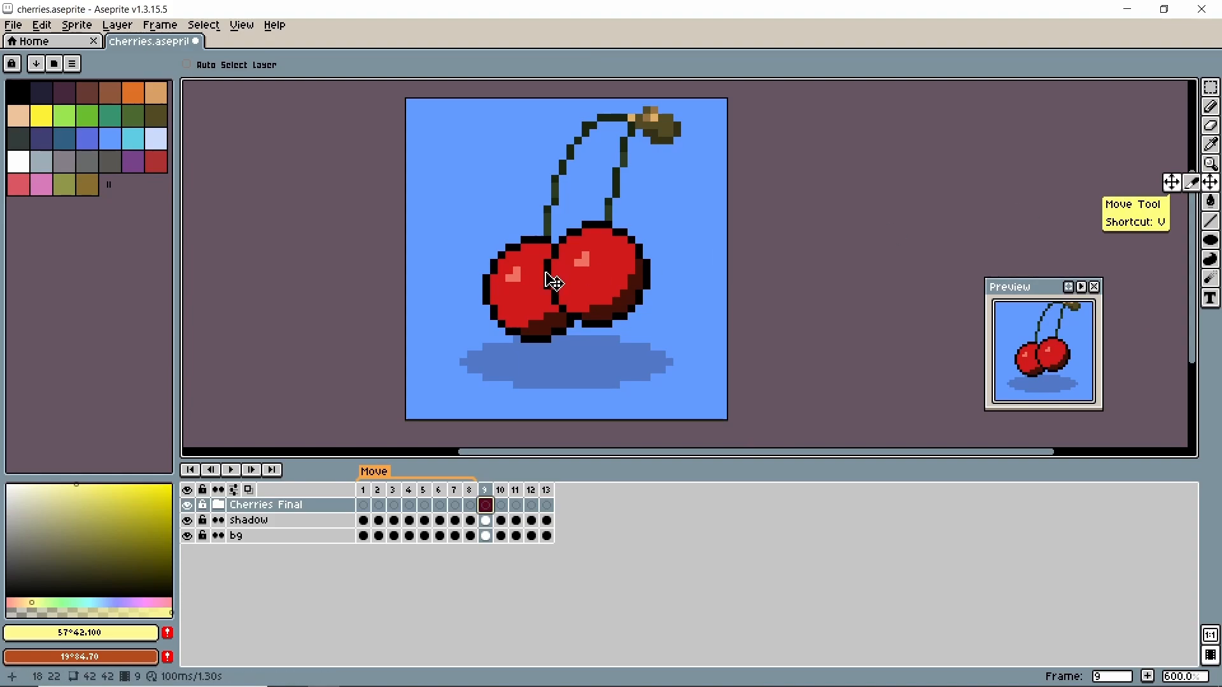
left_click_drag(533, 272, 487, 286)
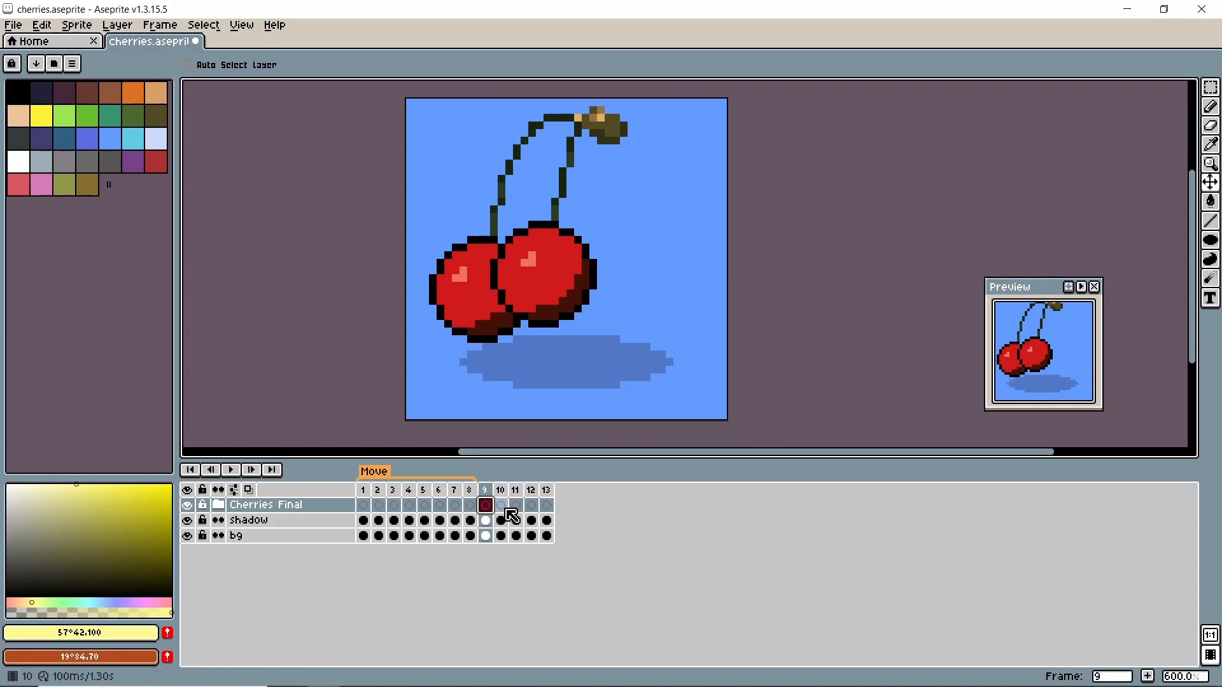
- Move the whole Cherries Final group about 6 px to the right in frame 13
mouse_move(503, 506)
left_mouse_down()
mouse_move(546, 508)
mouse_move(516, 513)
left_mouse_up()
left_click(485, 506)
left_click(549, 506)
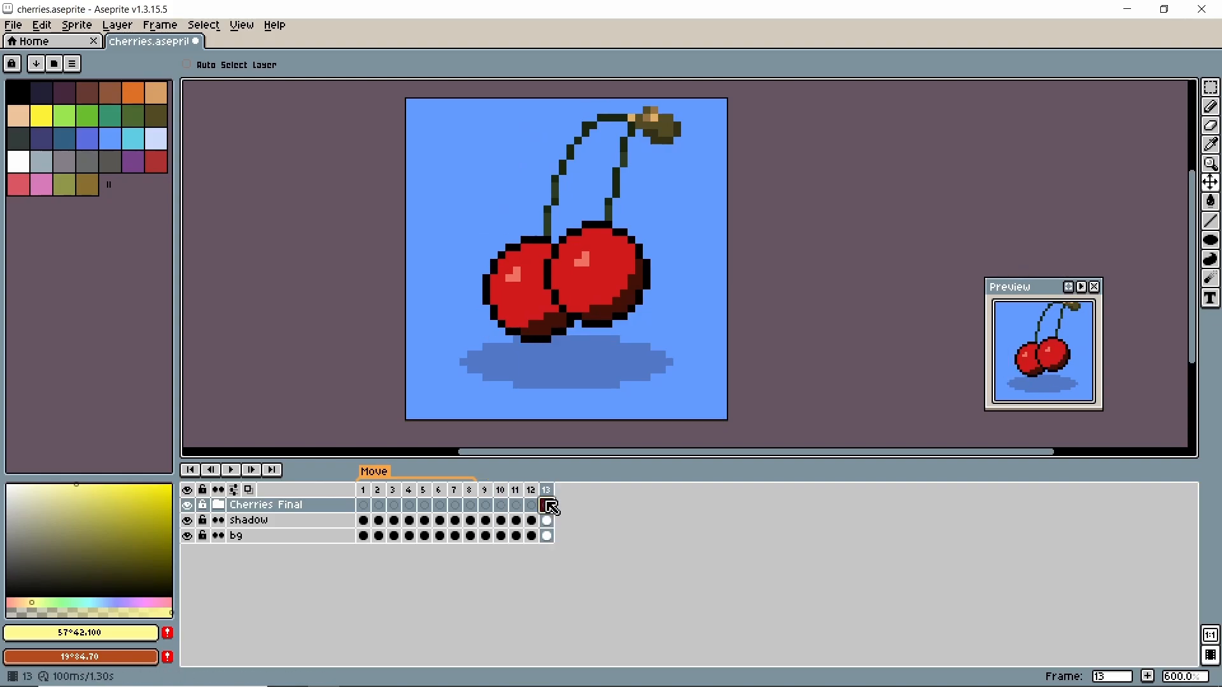
left_click_drag(538, 274, 581, 270)
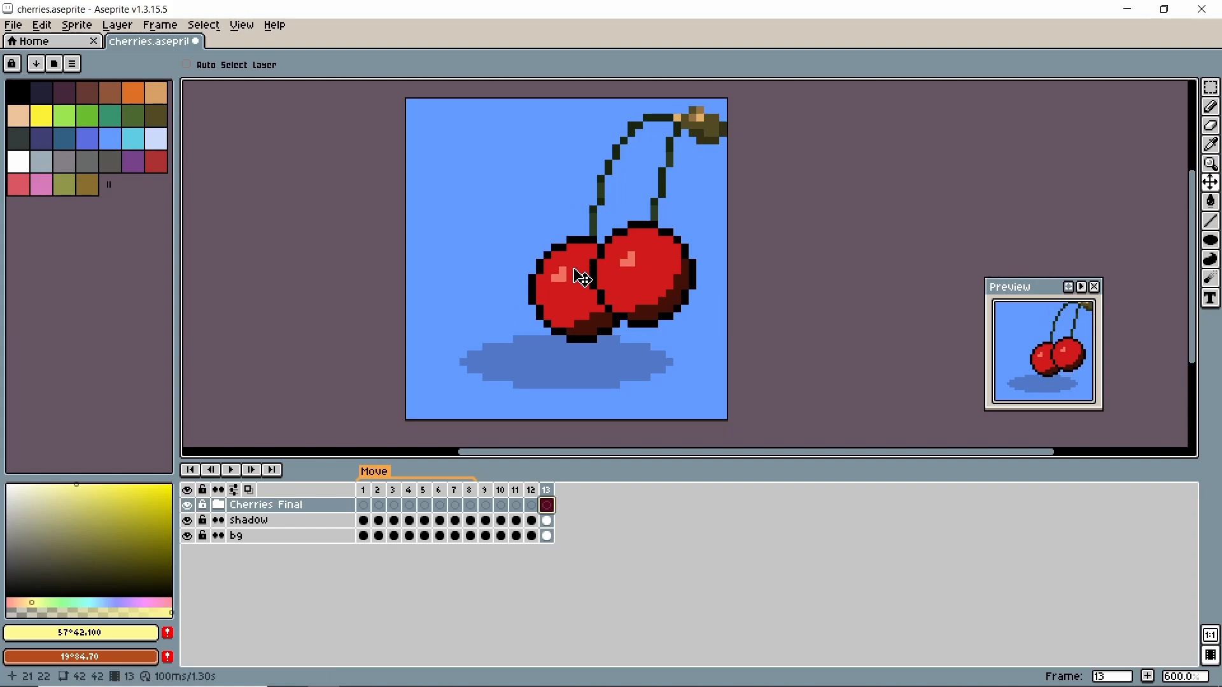
- Tag frames 9 to 13 with a new tag named move in red (#fe5b59)
left_click_drag(489, 491, 546, 492)
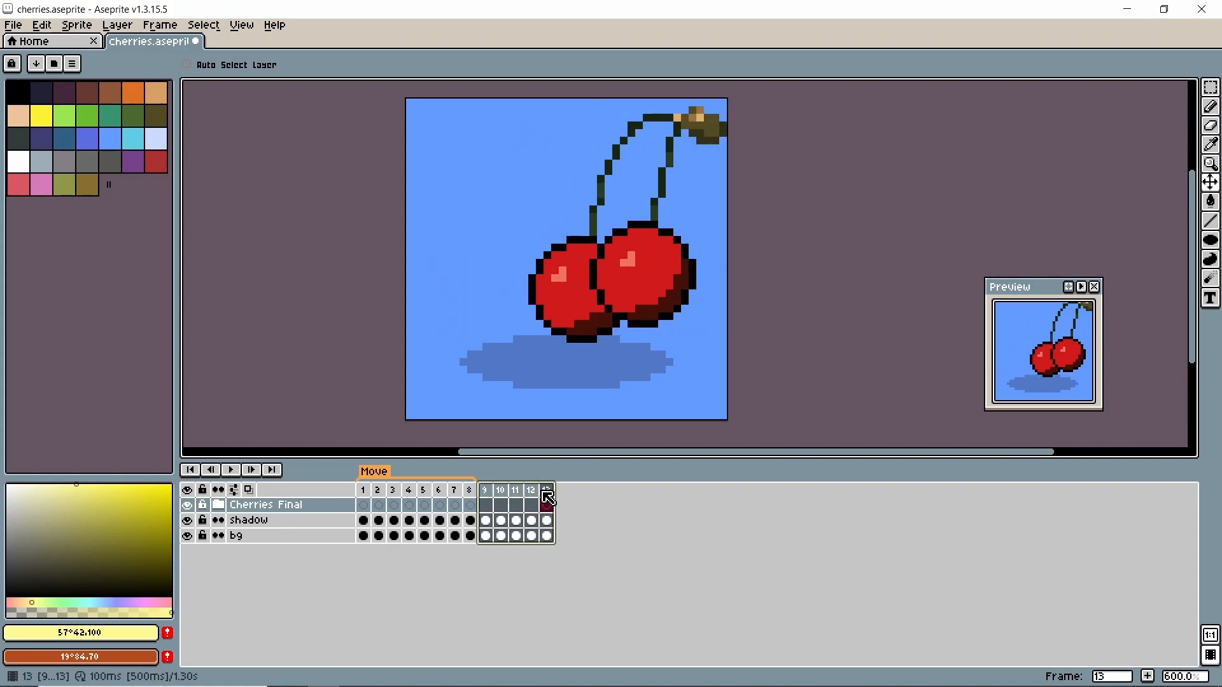
right_click(490, 492)
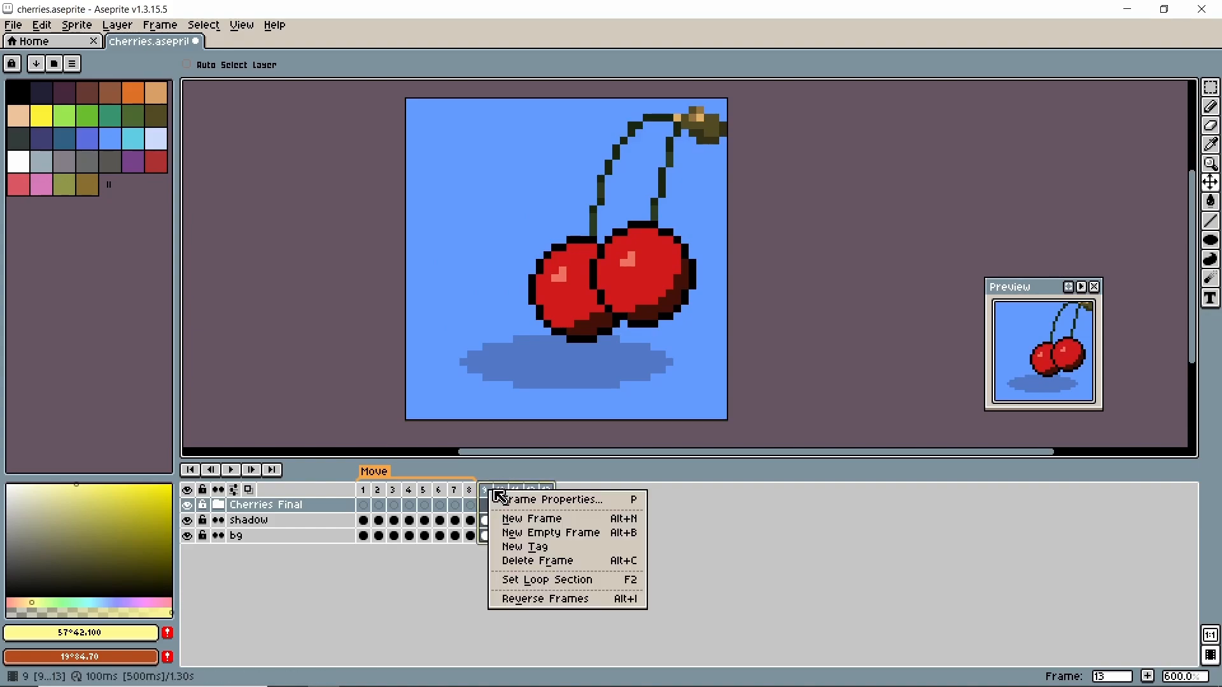
left_click(534, 548)
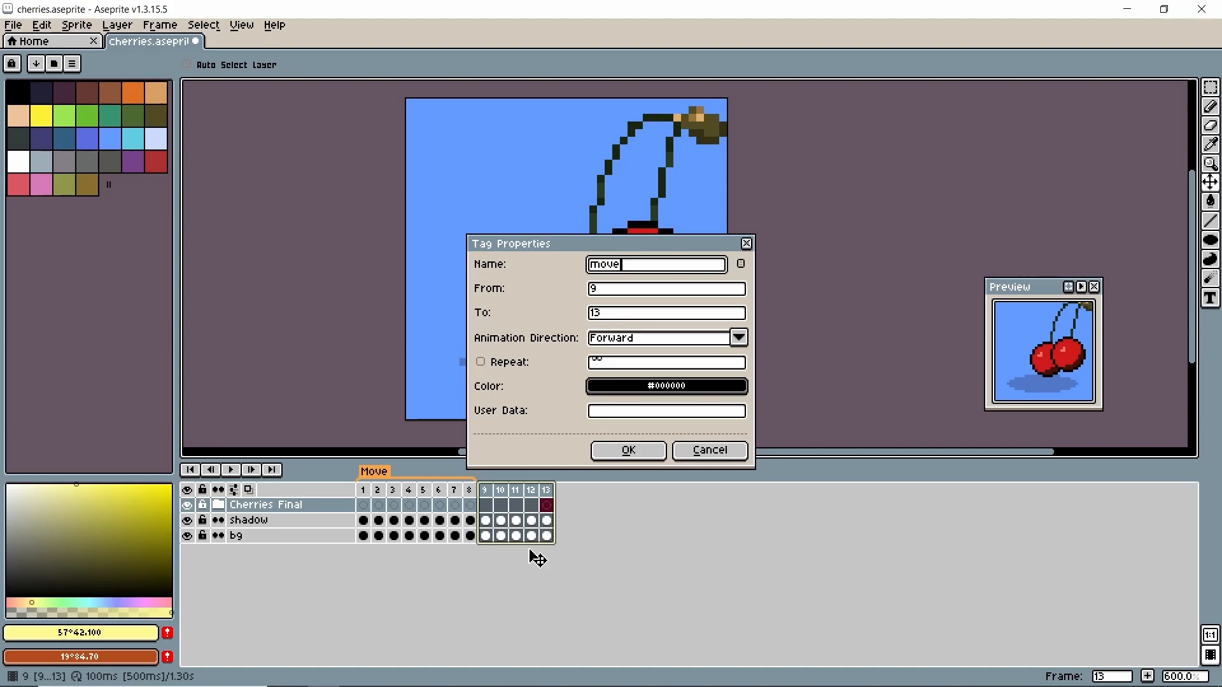
left_click(665, 385)
left_click(625, 410)
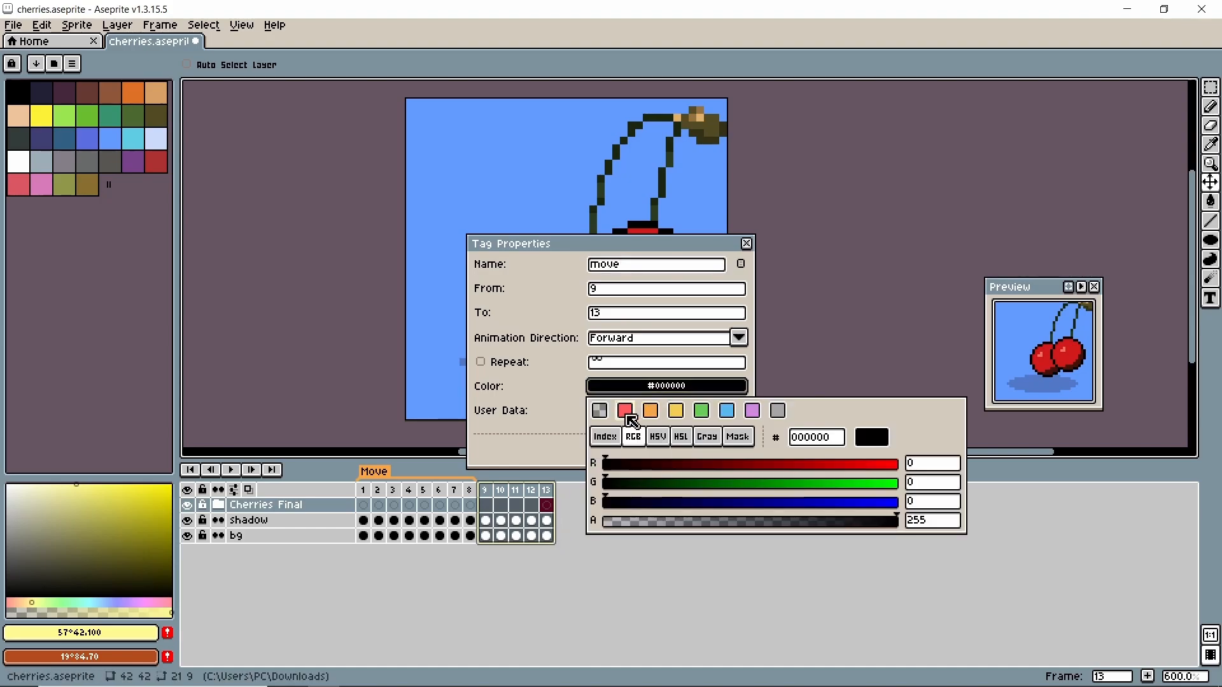
left_click(562, 417)
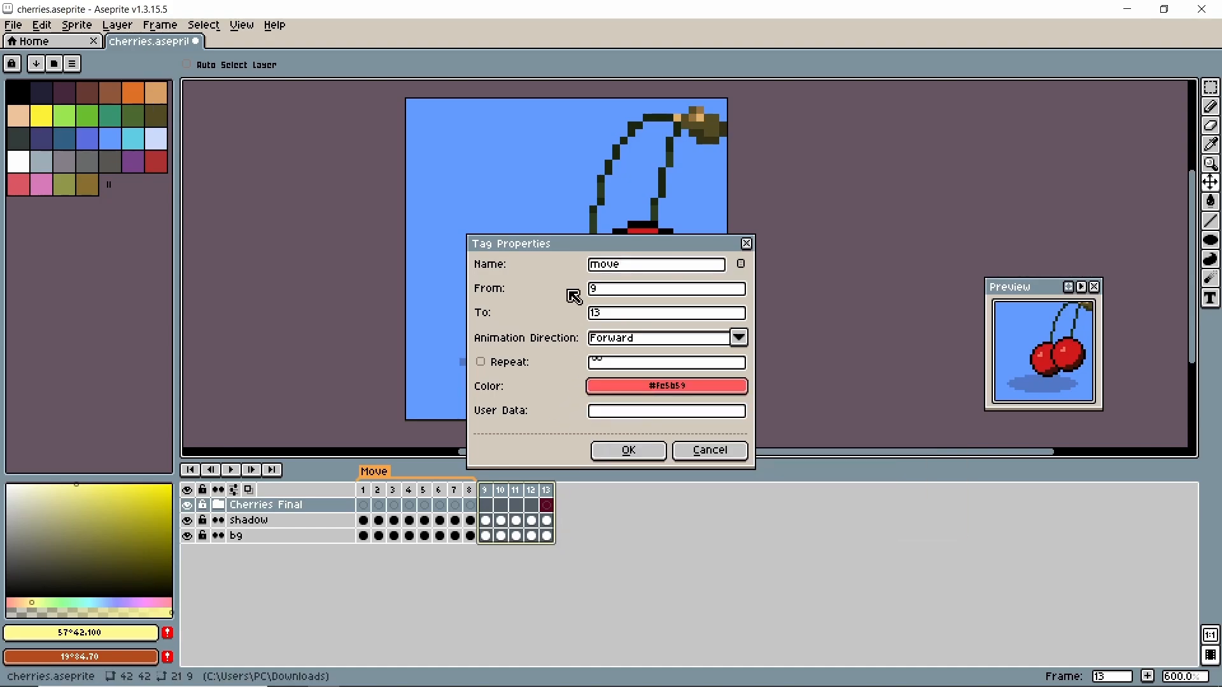
left_click(624, 450)
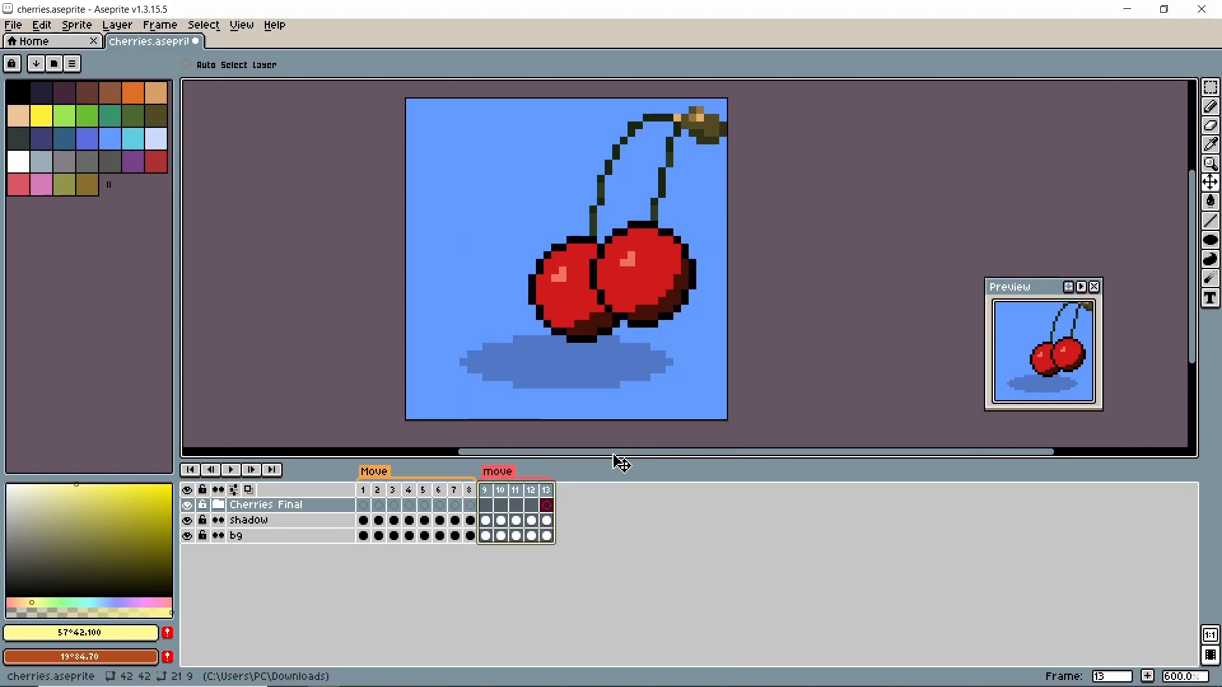
- Play the frames of the new red tag and view the properties of the orange Move tag without changing them
left_click(491, 494)
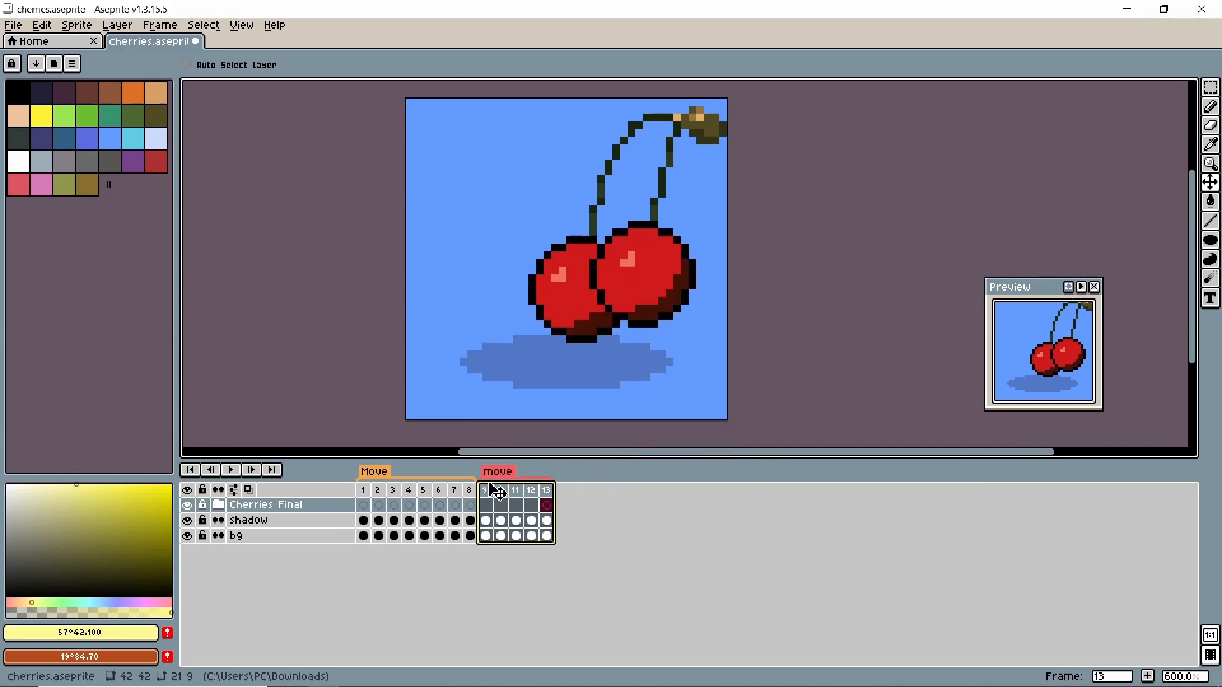
left_click(231, 470)
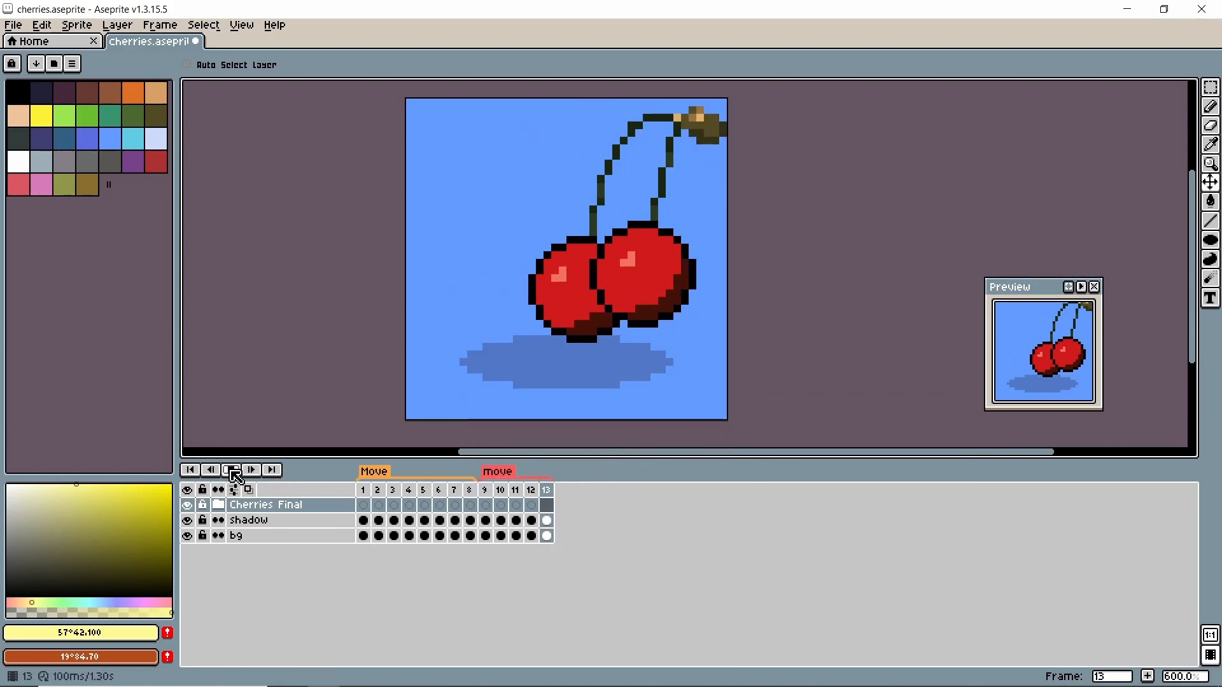
double_click(379, 474)
left_click(710, 450)
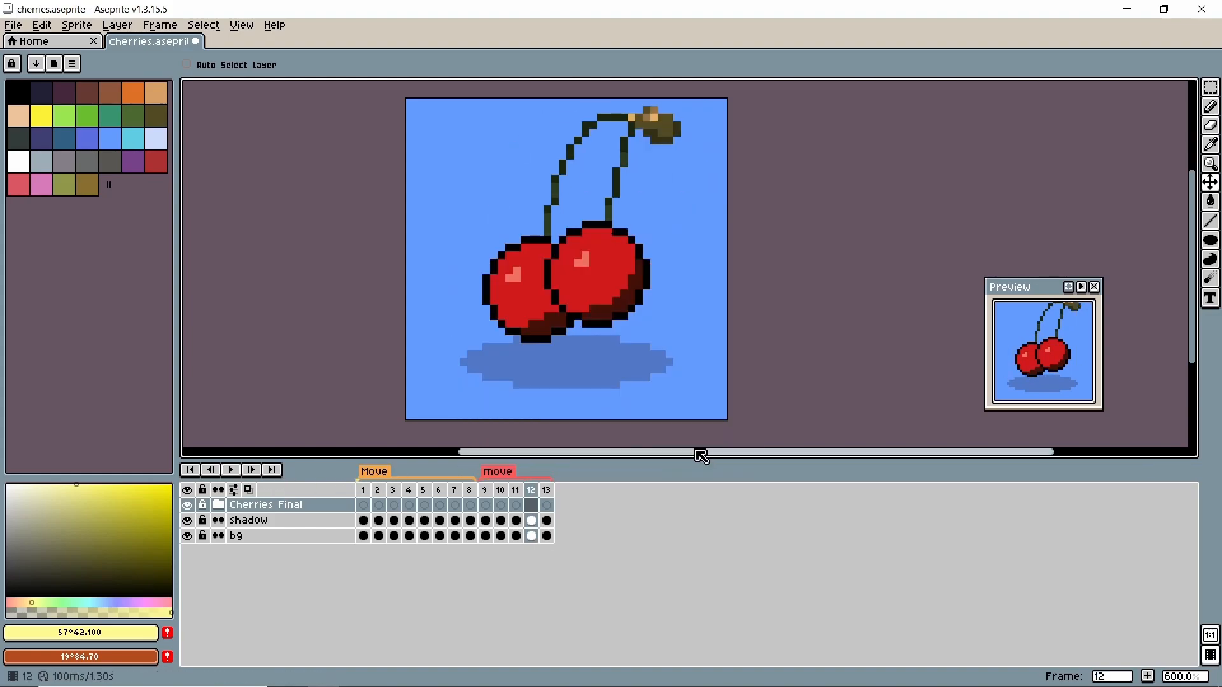
- Rename the red tag on frames 9 to 13 as translate and review its properties
double_click(499, 475)
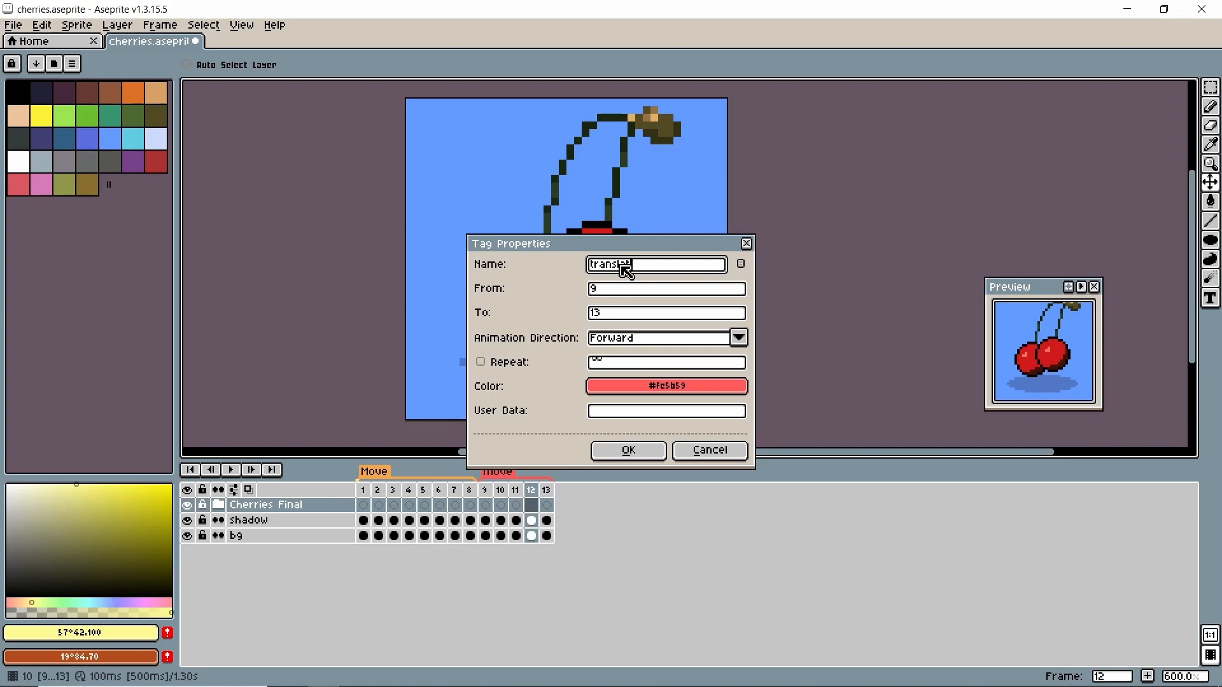
key("Return")
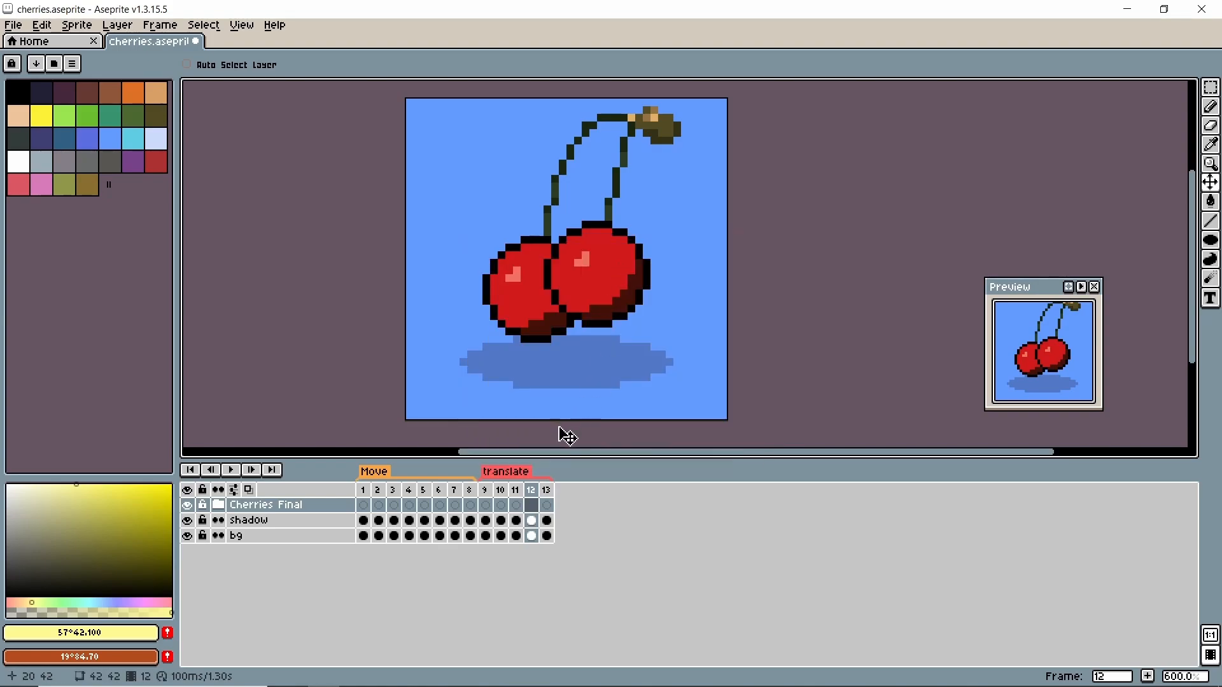
double_click(503, 475)
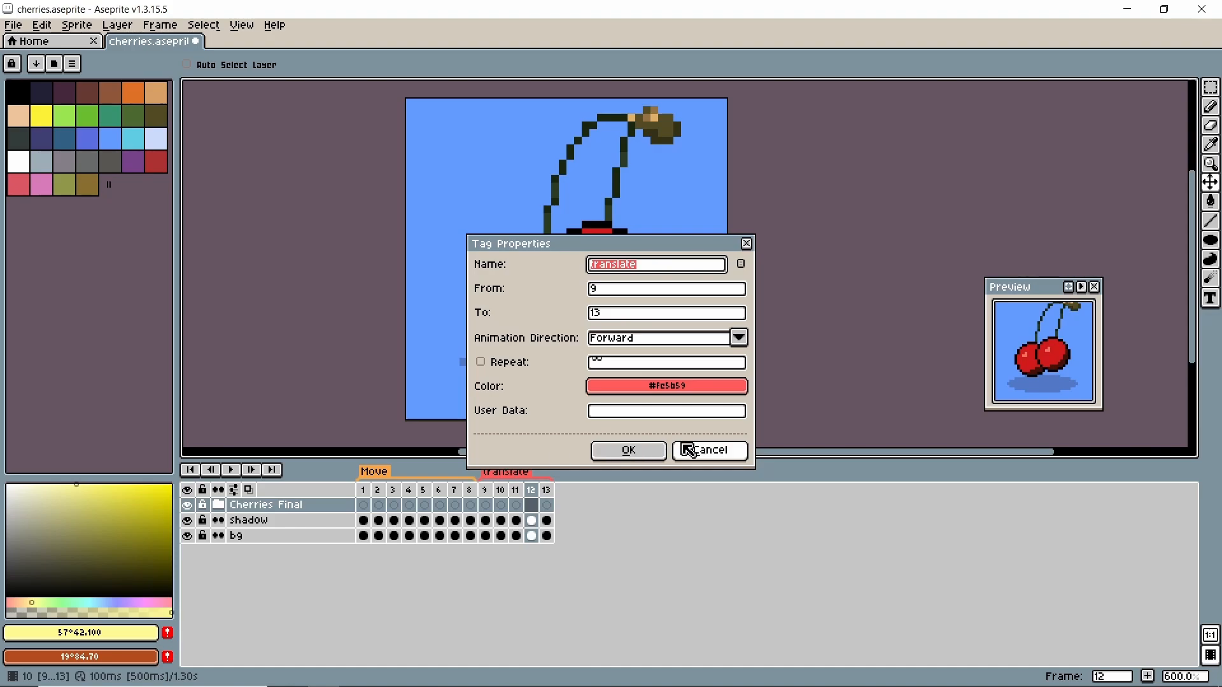
left_click(707, 450)
- Play the Move tag's animation from frame 1
left_click(364, 491)
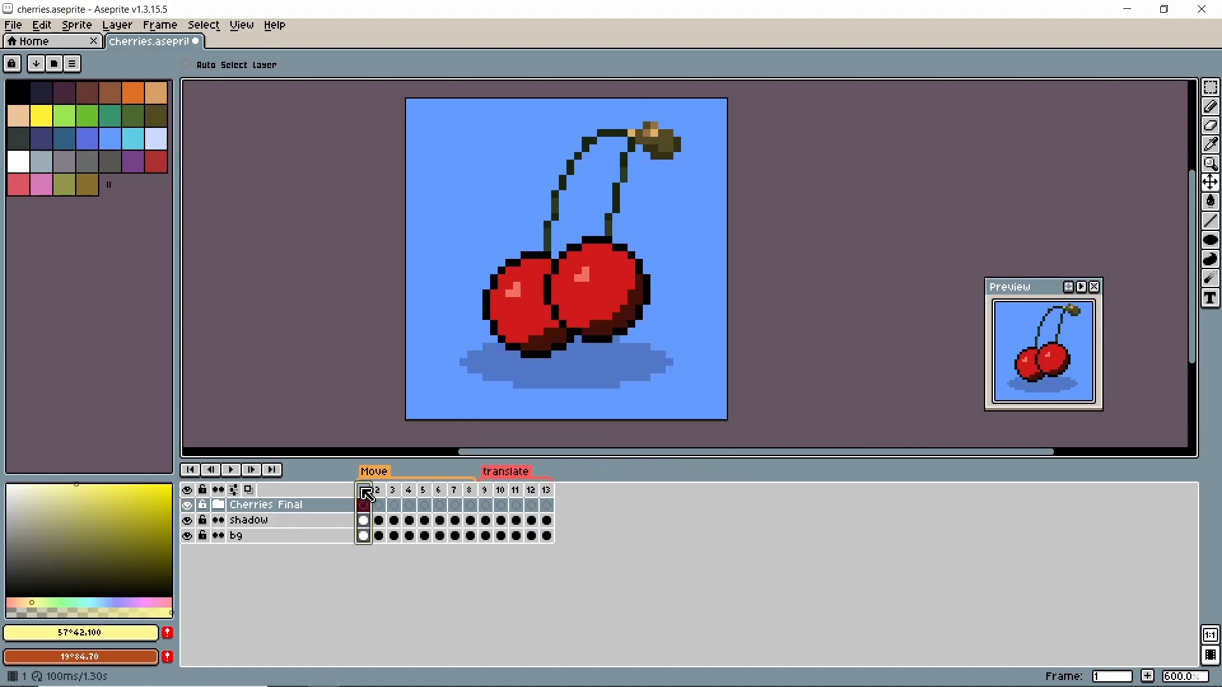
left_click(231, 469)
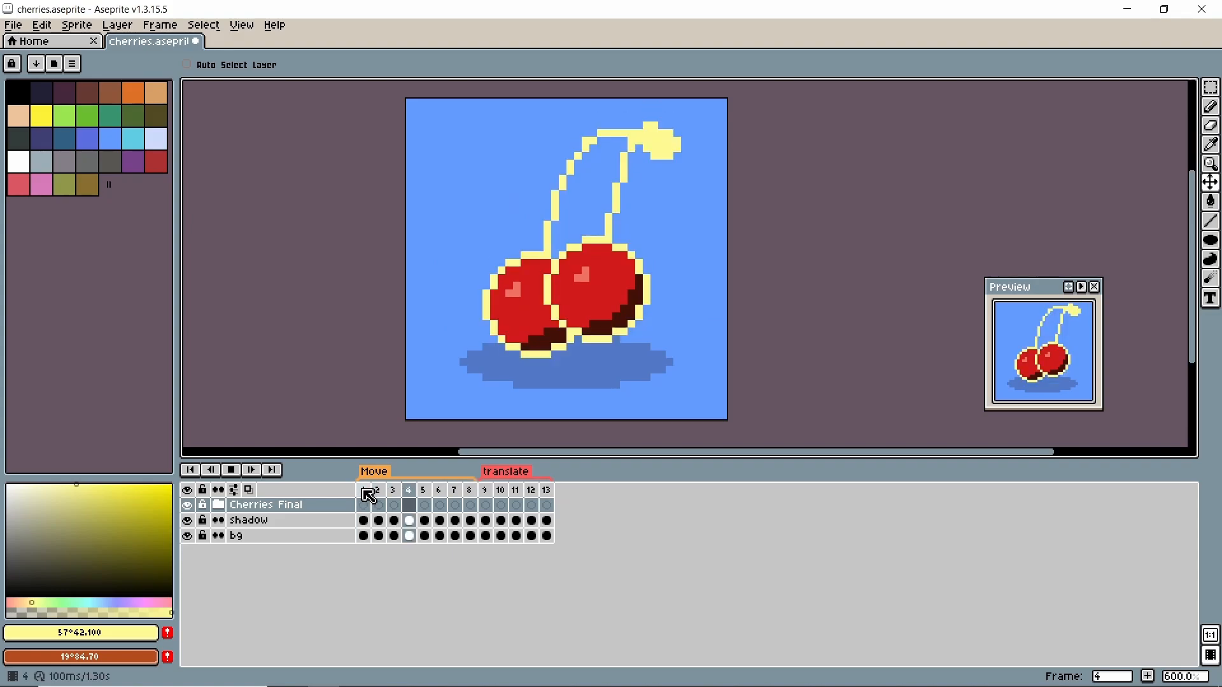
- Rename the orange Move tag on frames 1 to 8 as Move_and_flash, play its animation and return to frame 1
double_click(377, 474)
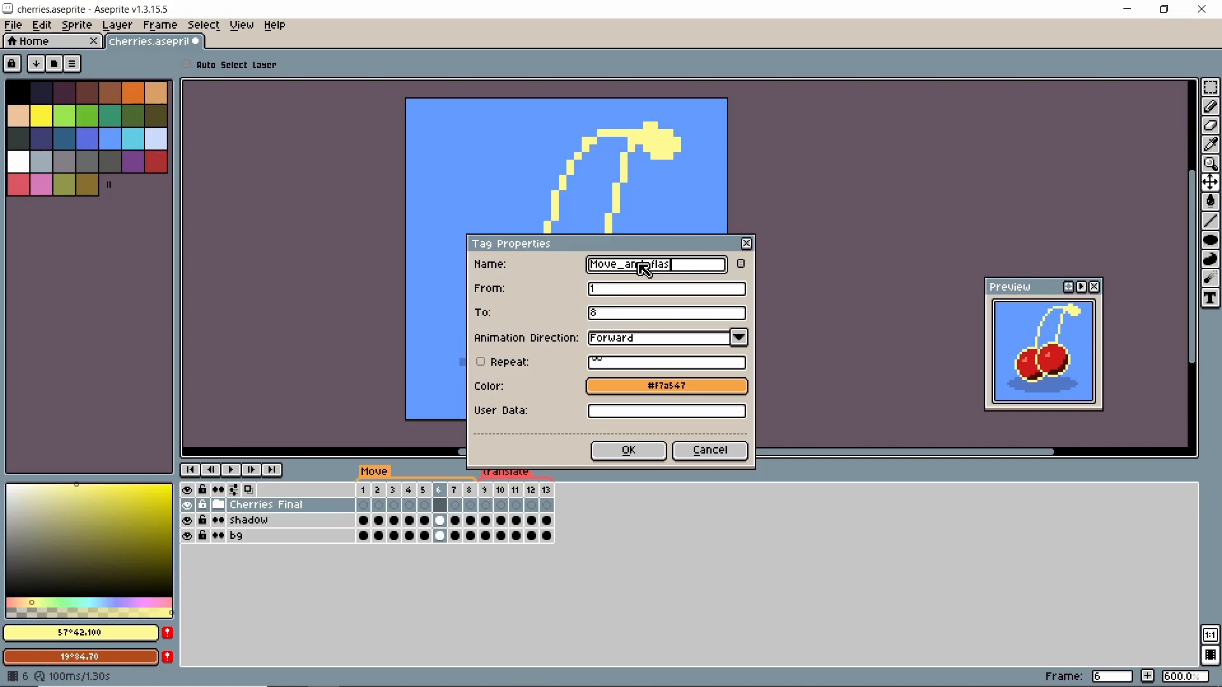
key("Return")
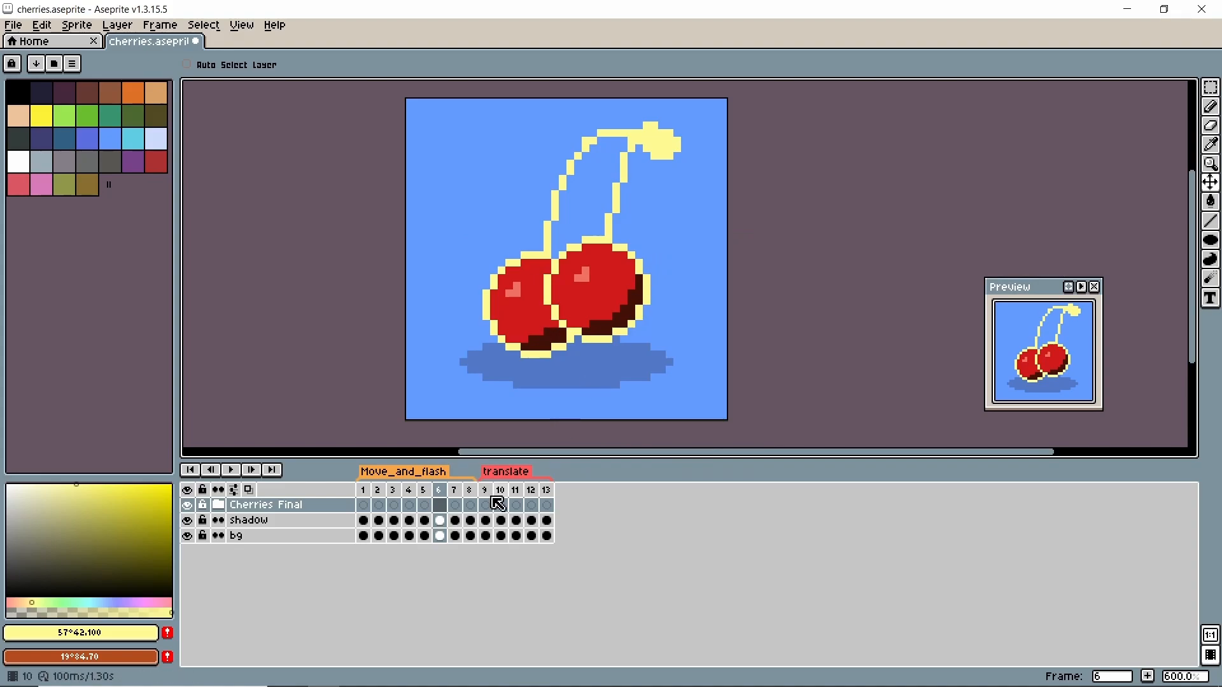
left_click(231, 470)
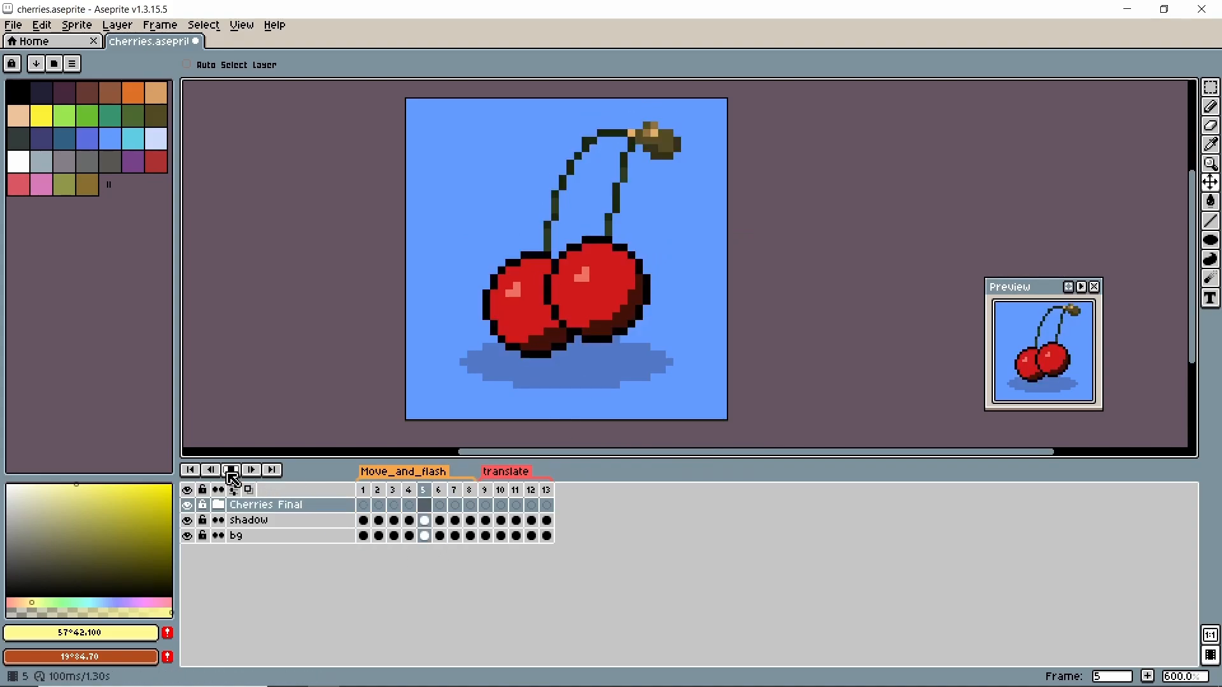
left_click(240, 476)
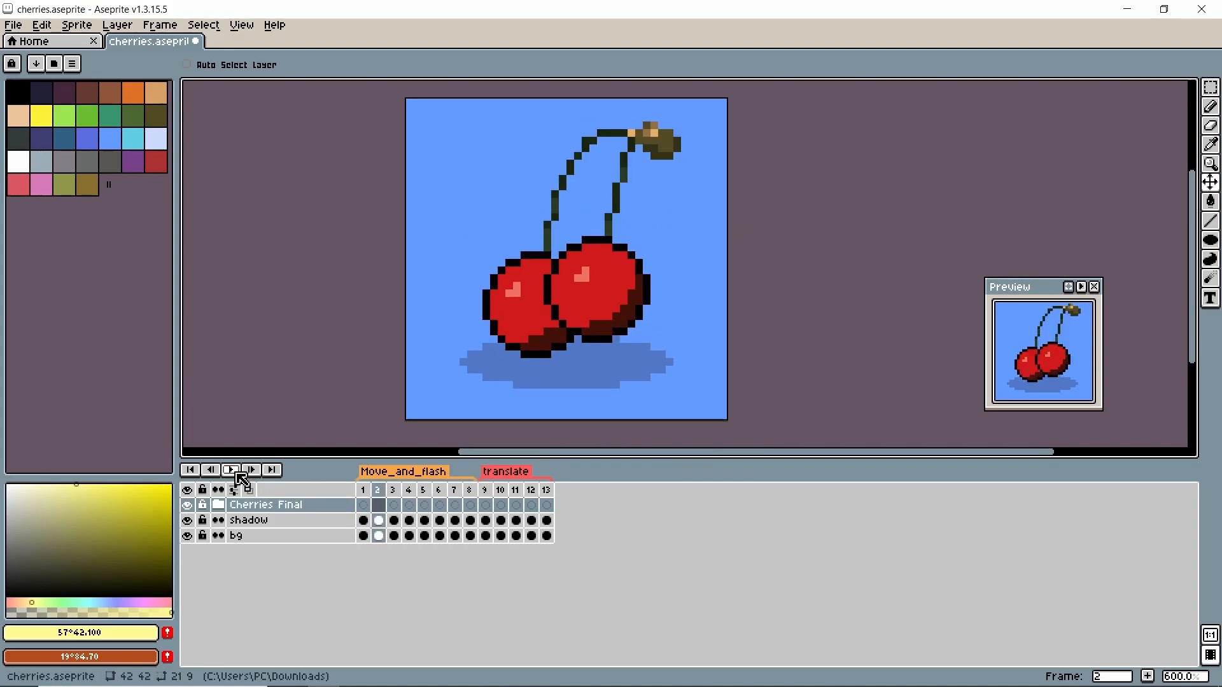
left_click(367, 491, "shift")
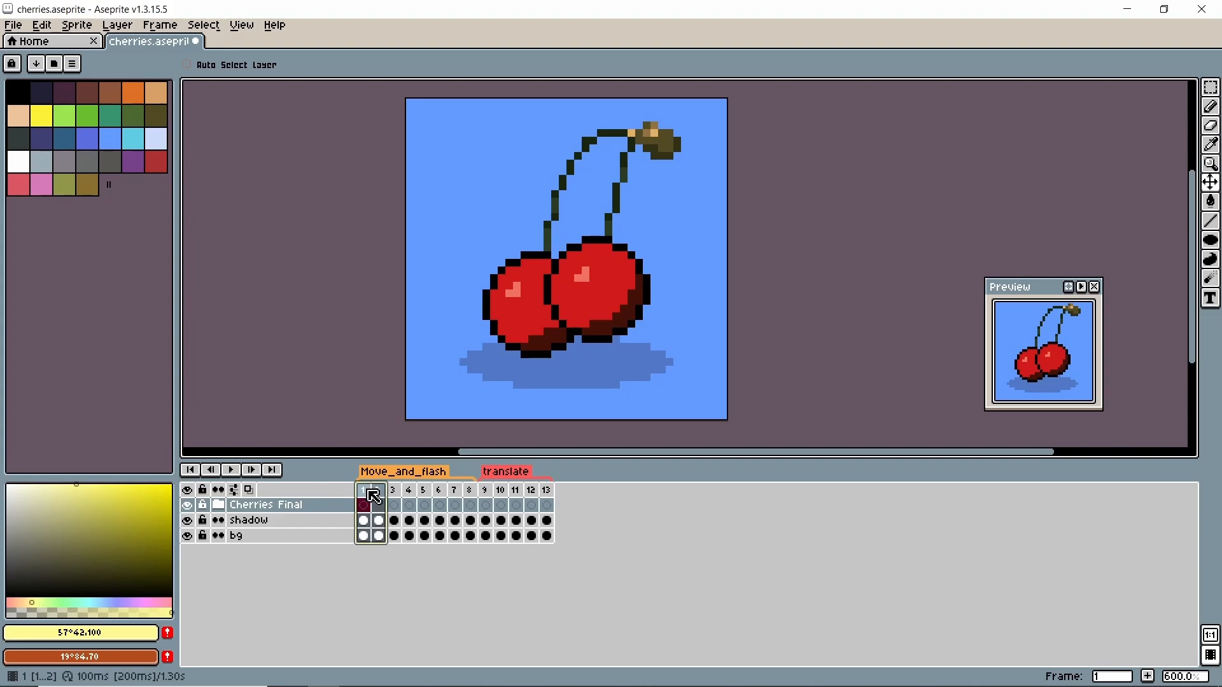
left_click(368, 490)
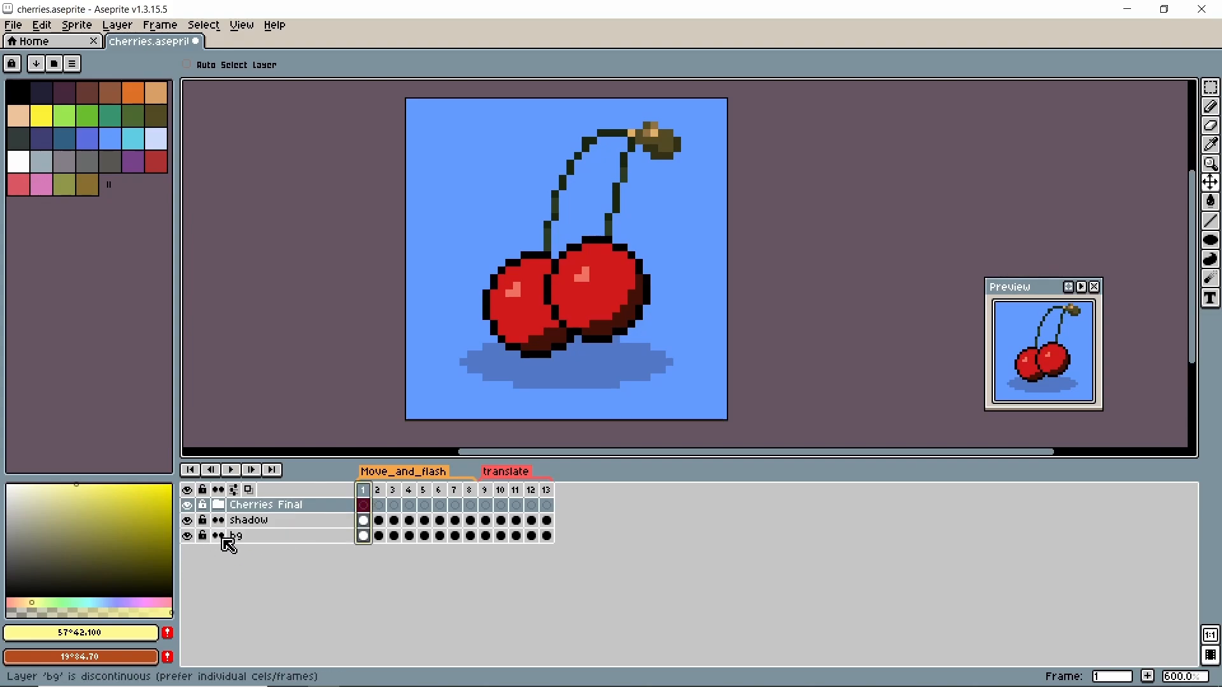
left_click(37, 28)
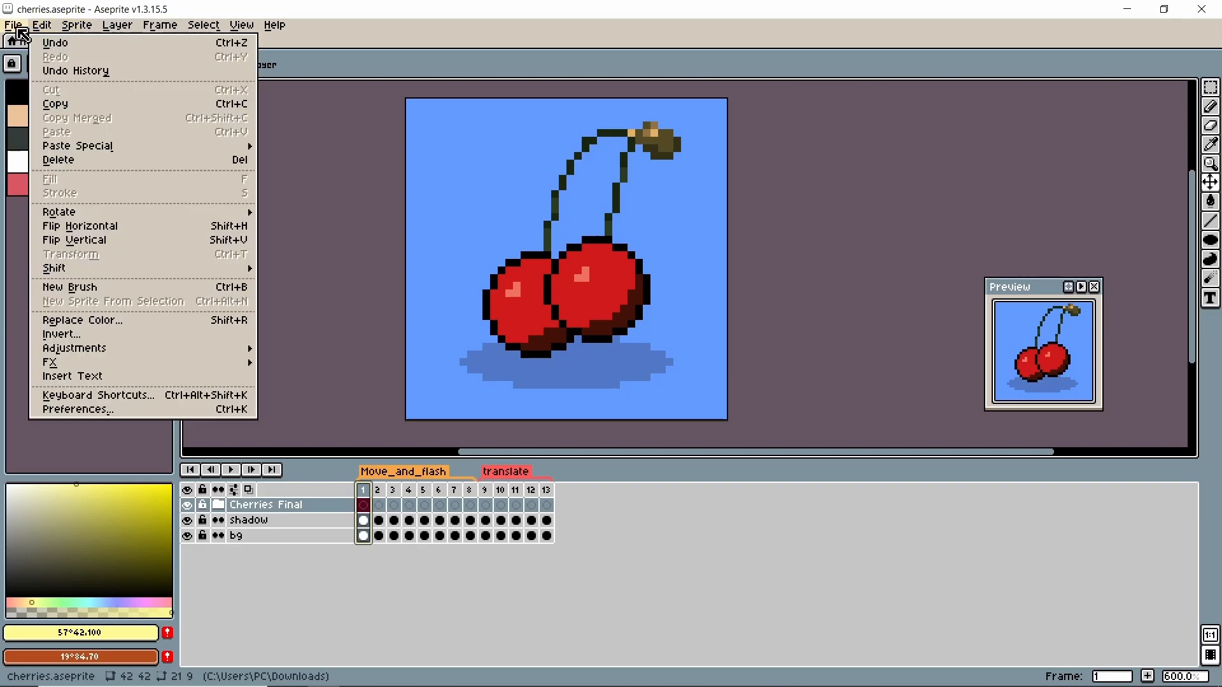
left_click(16, 30)
left_click(14, 26)
mouse_move(51, 159)
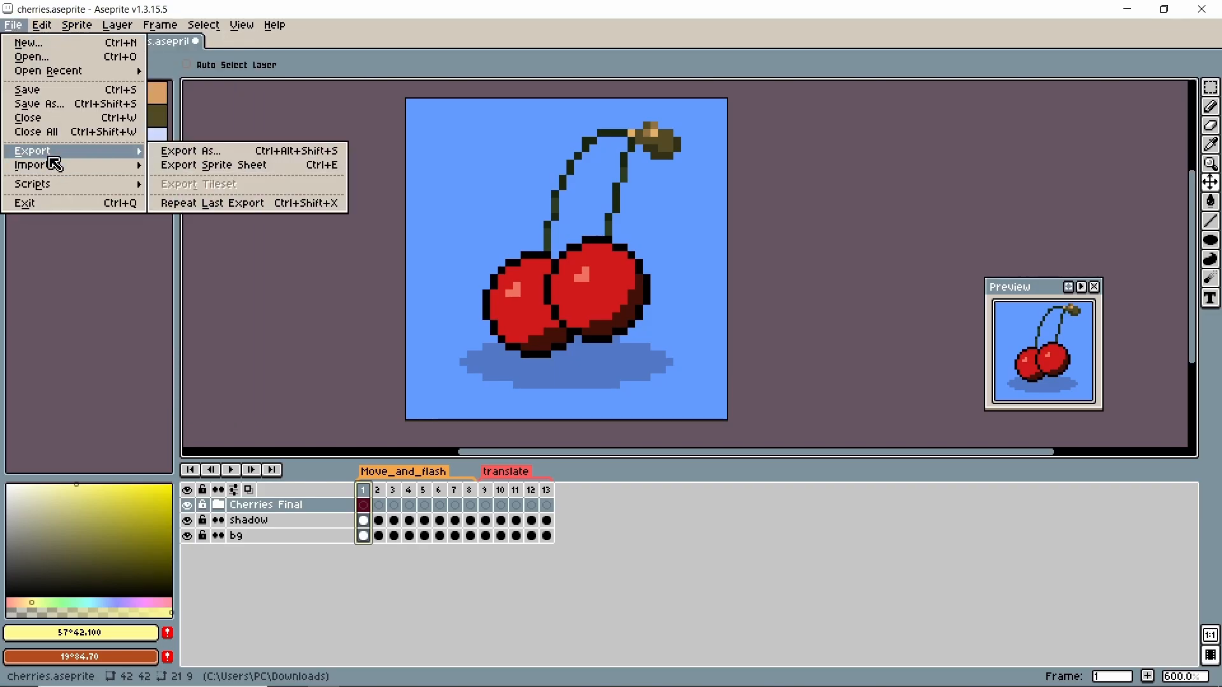
left_click(188, 165)
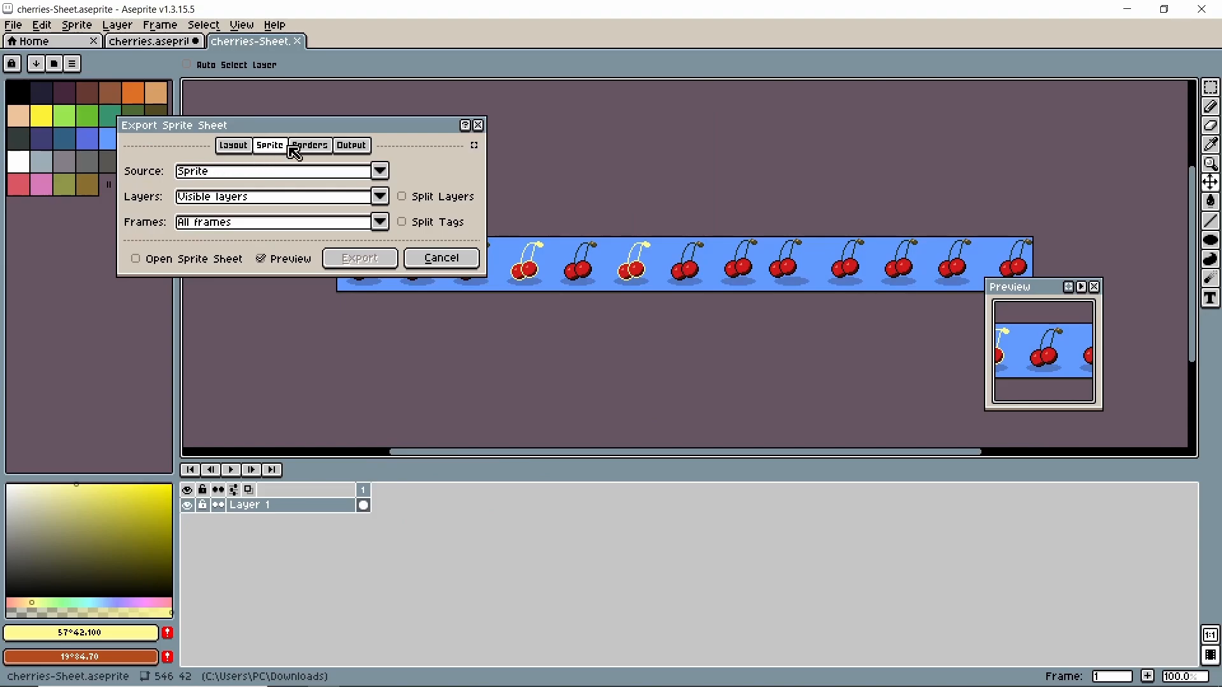
left_click_drag(304, 137, 681, 51)
scroll(530, 286, "up", 2)
scroll(530, 286, "down", 1)
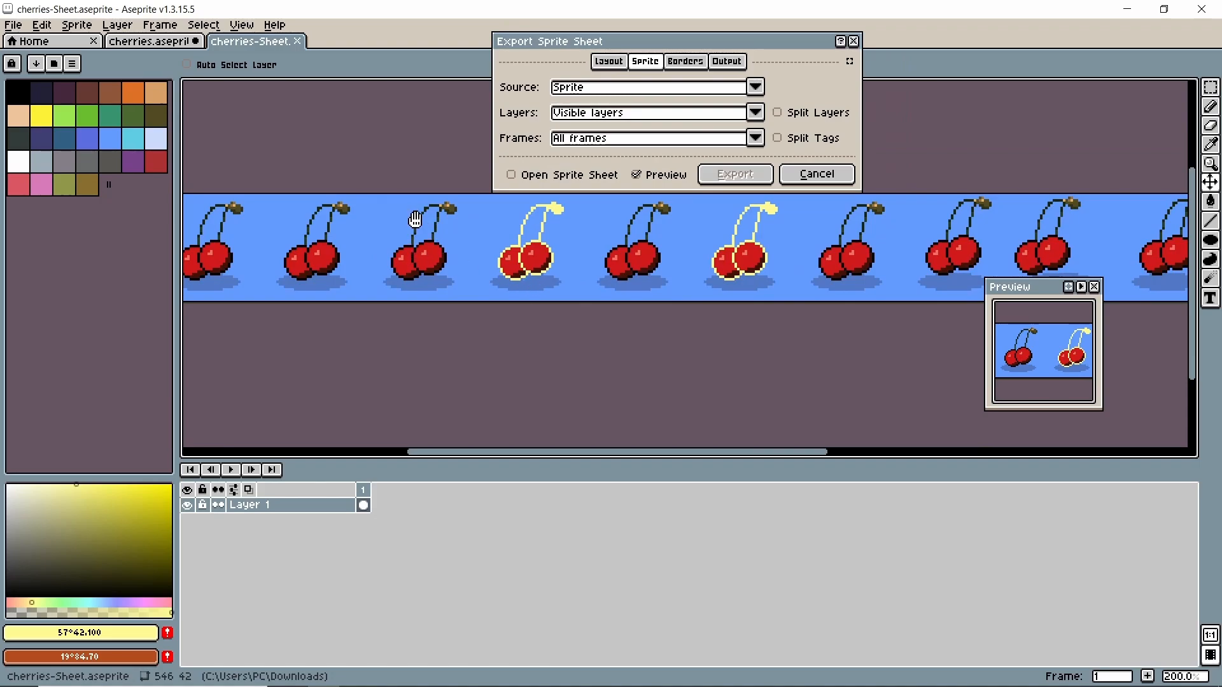
left_click_drag(410, 215, 474, 264)
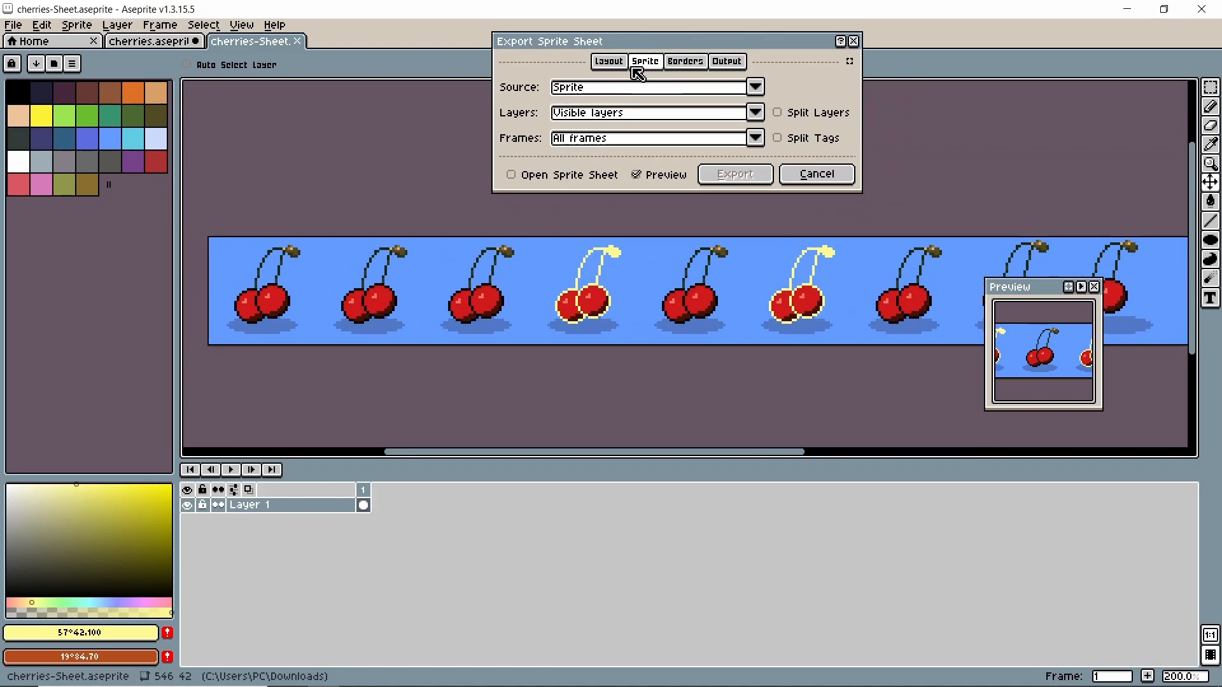
left_click(756, 89)
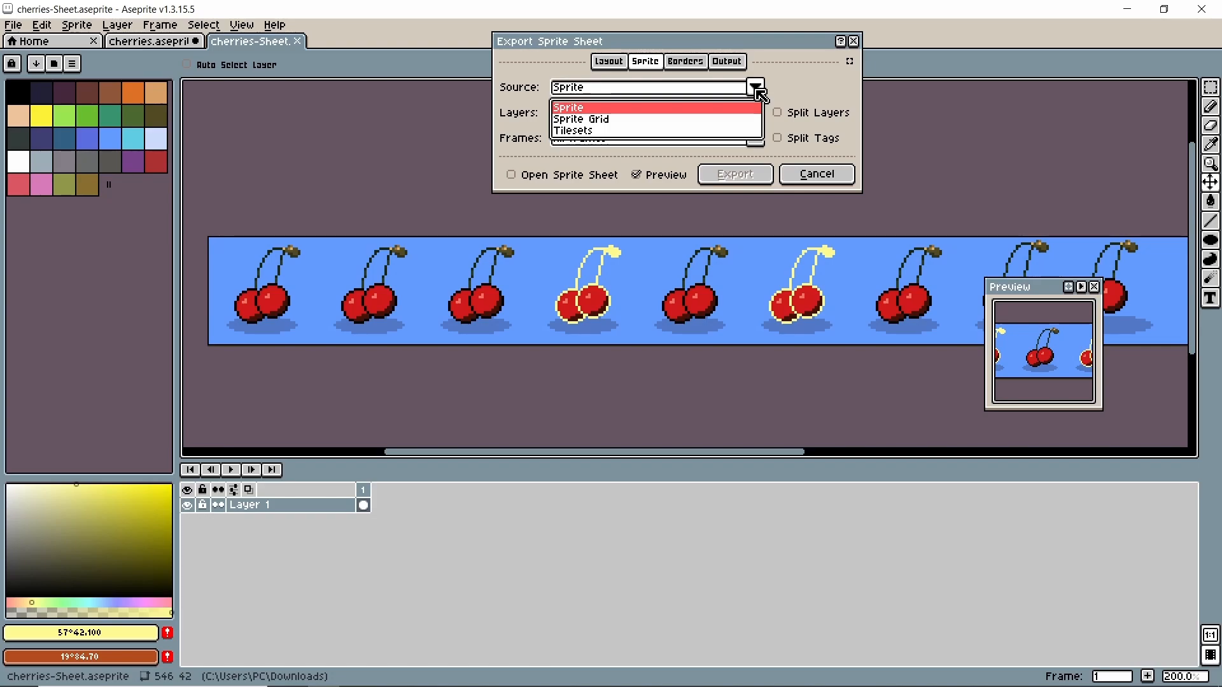
left_click(756, 89)
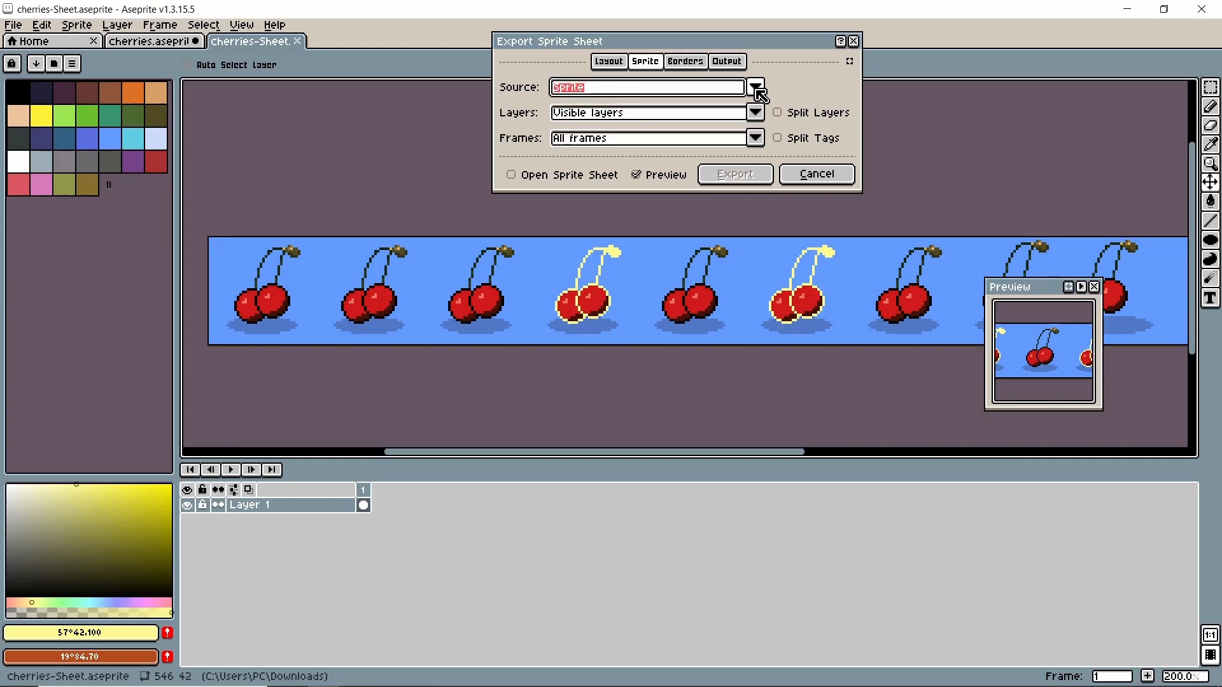
left_click(520, 184)
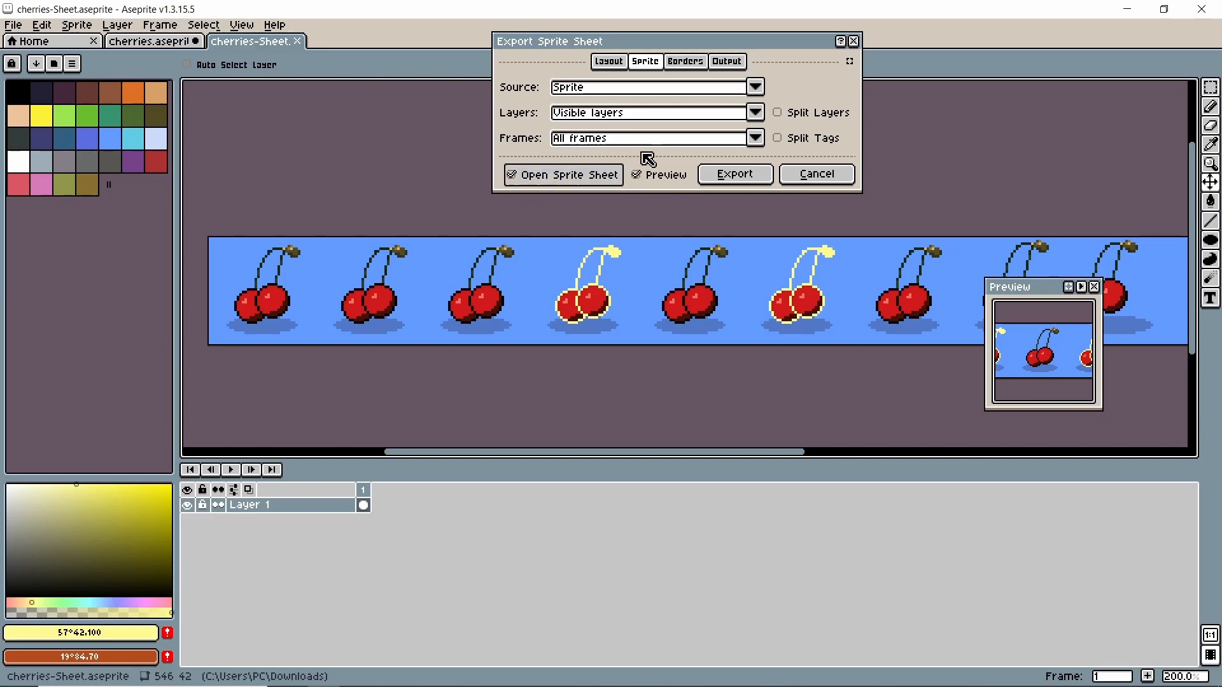
left_click(756, 114)
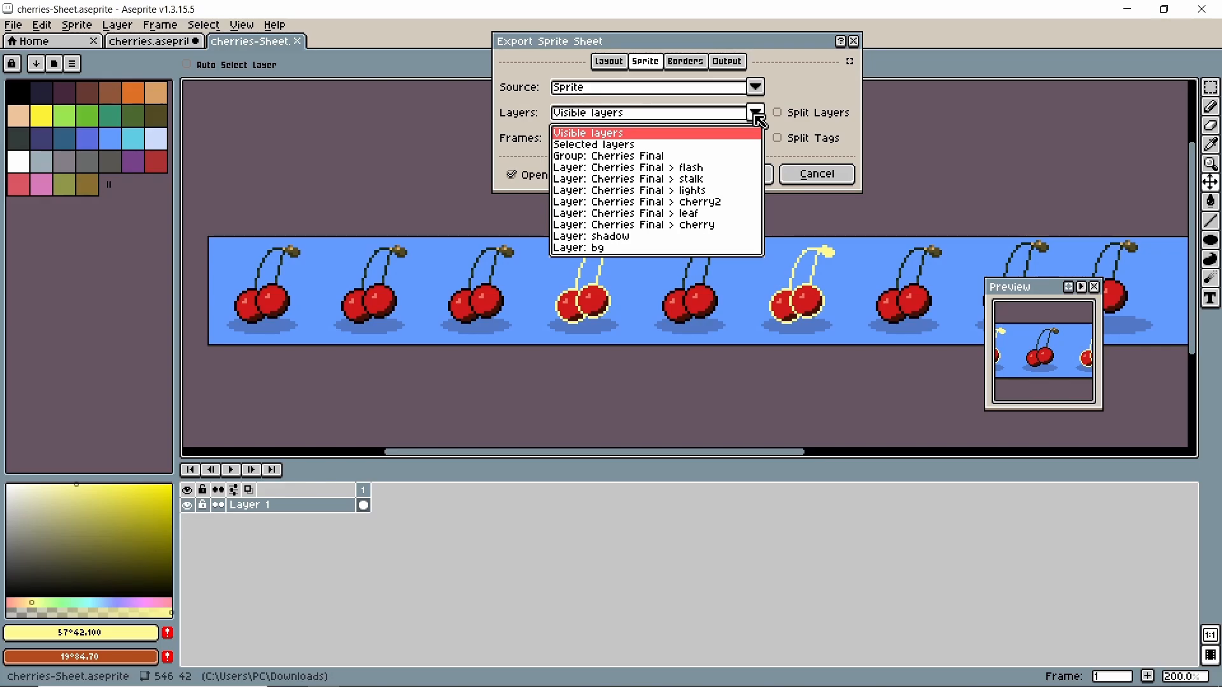
left_click(829, 175)
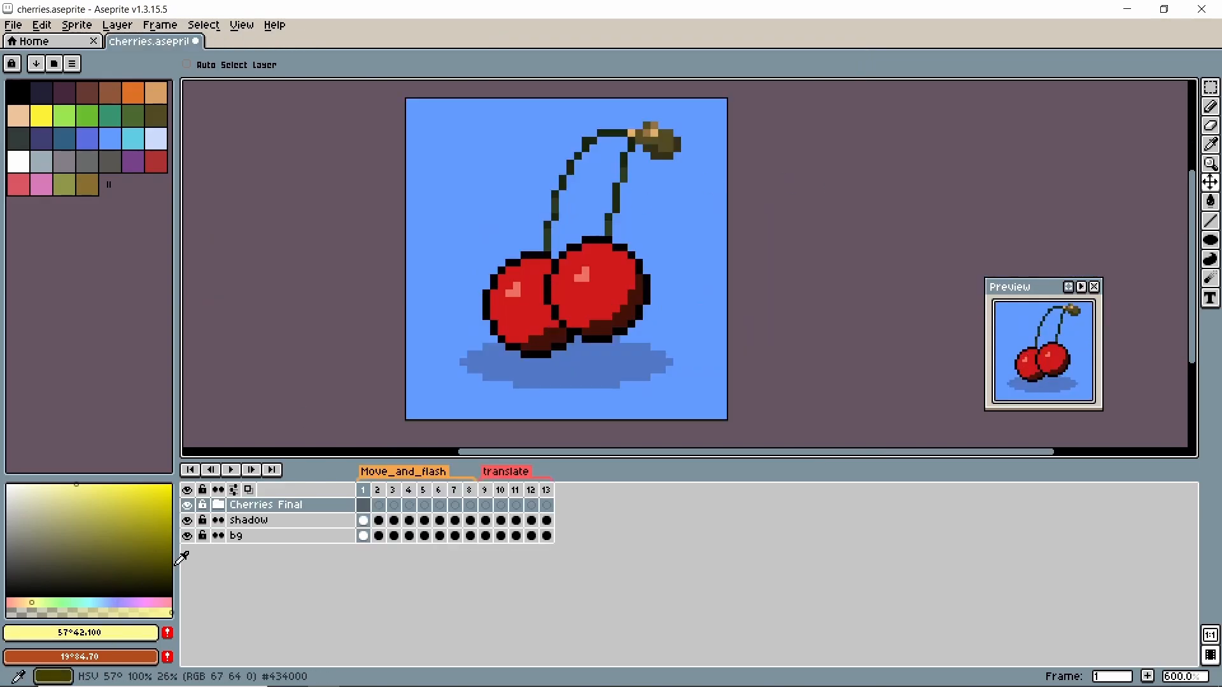
- Hide the bg and shadow layers and open the sprite sheet export for the cherries
left_click(187, 535)
left_click(186, 520)
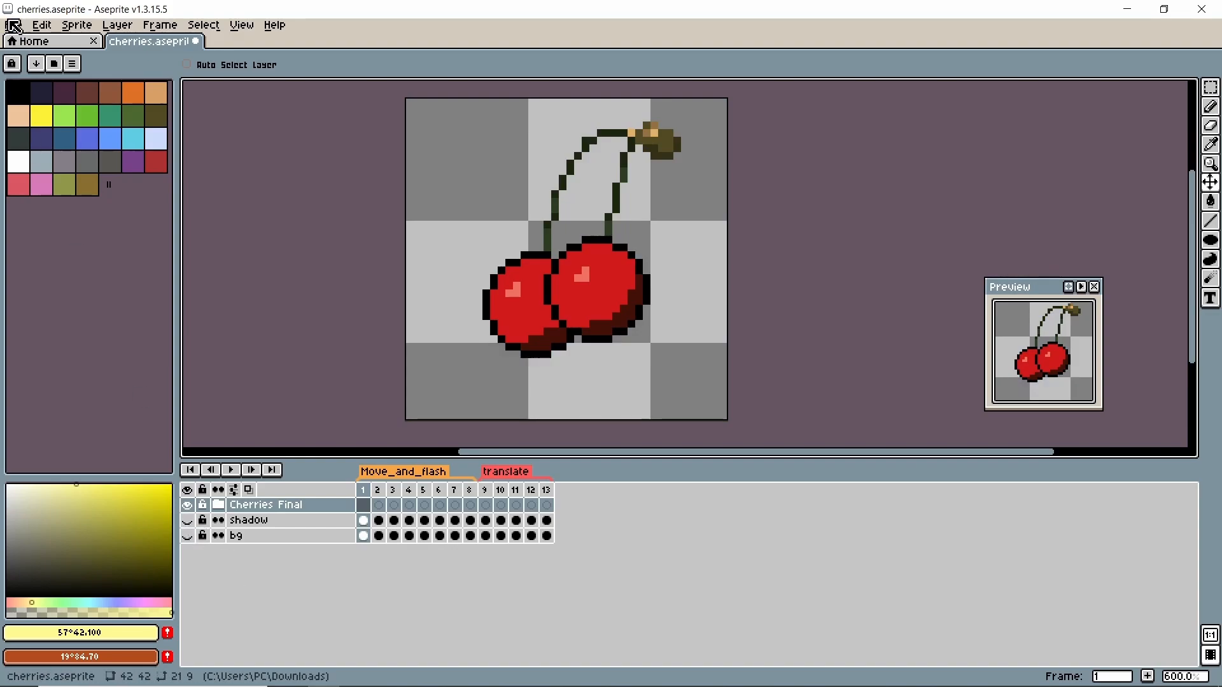
left_click(12, 25)
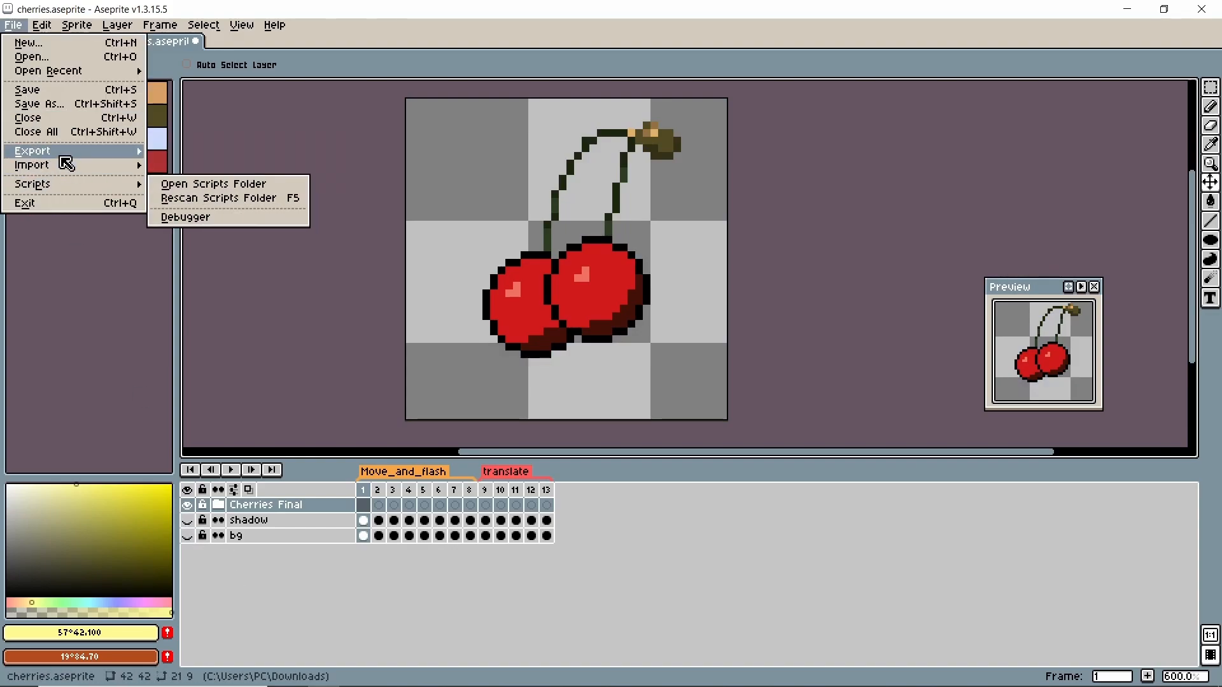
left_click(184, 167)
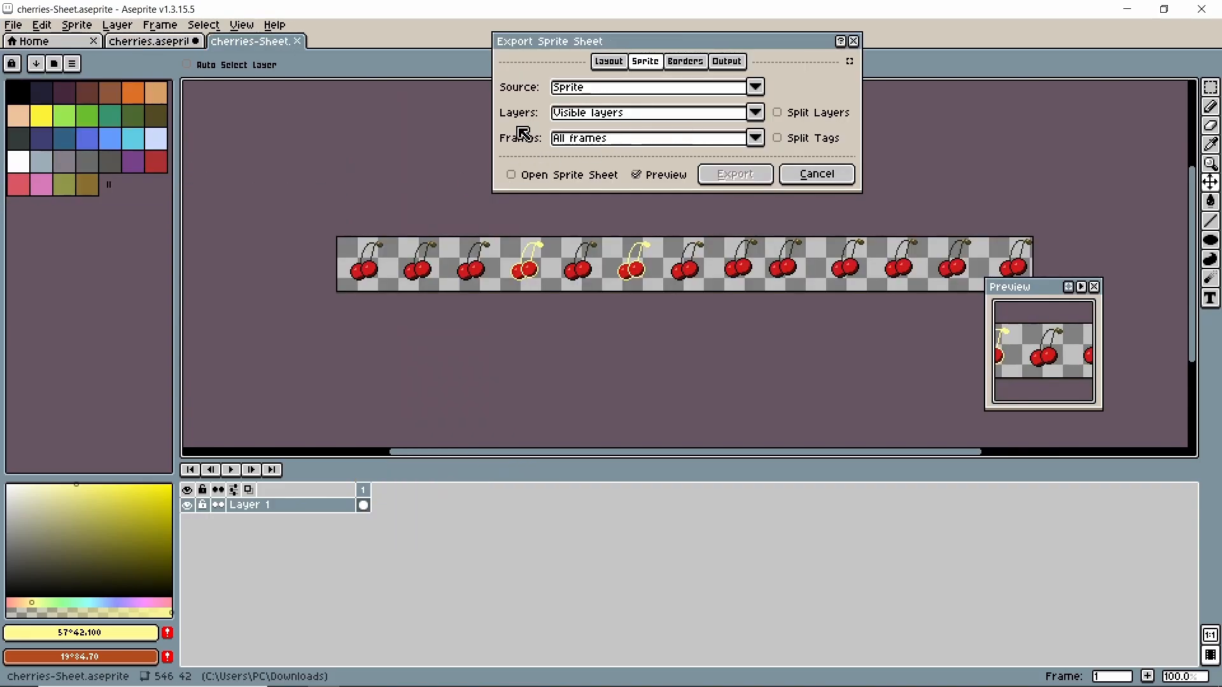
- Split the sprite sheet by tags, using all frames of the visible layers
left_click(756, 113)
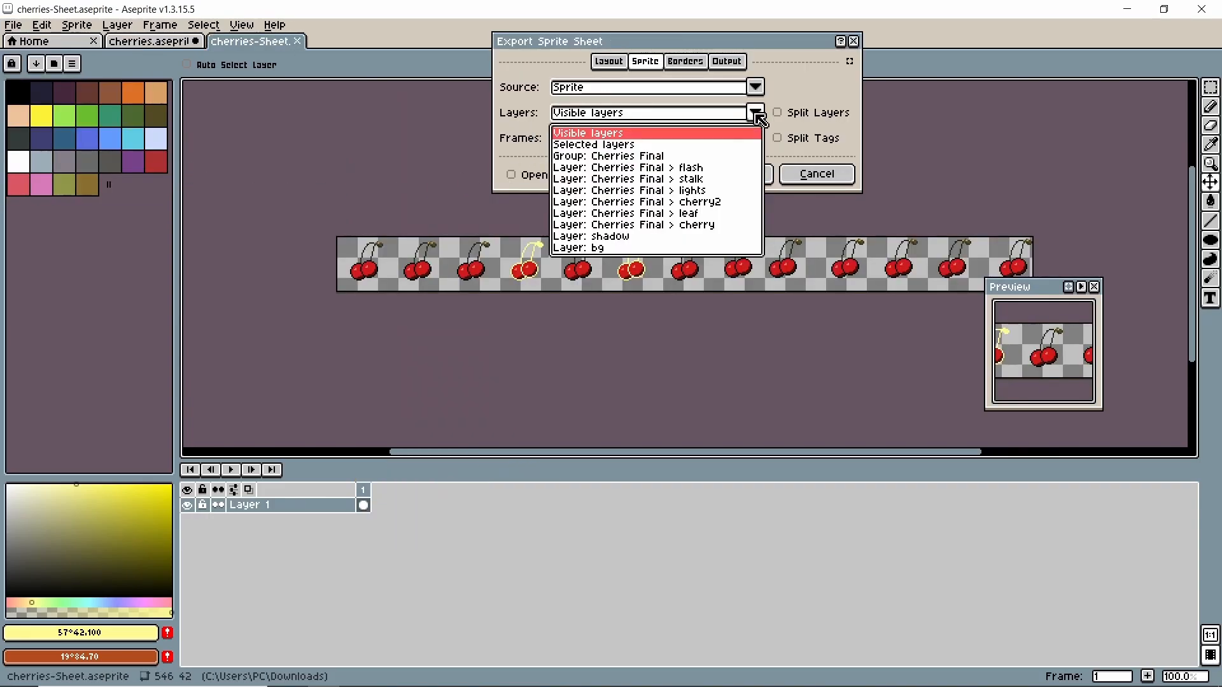
left_click(756, 113)
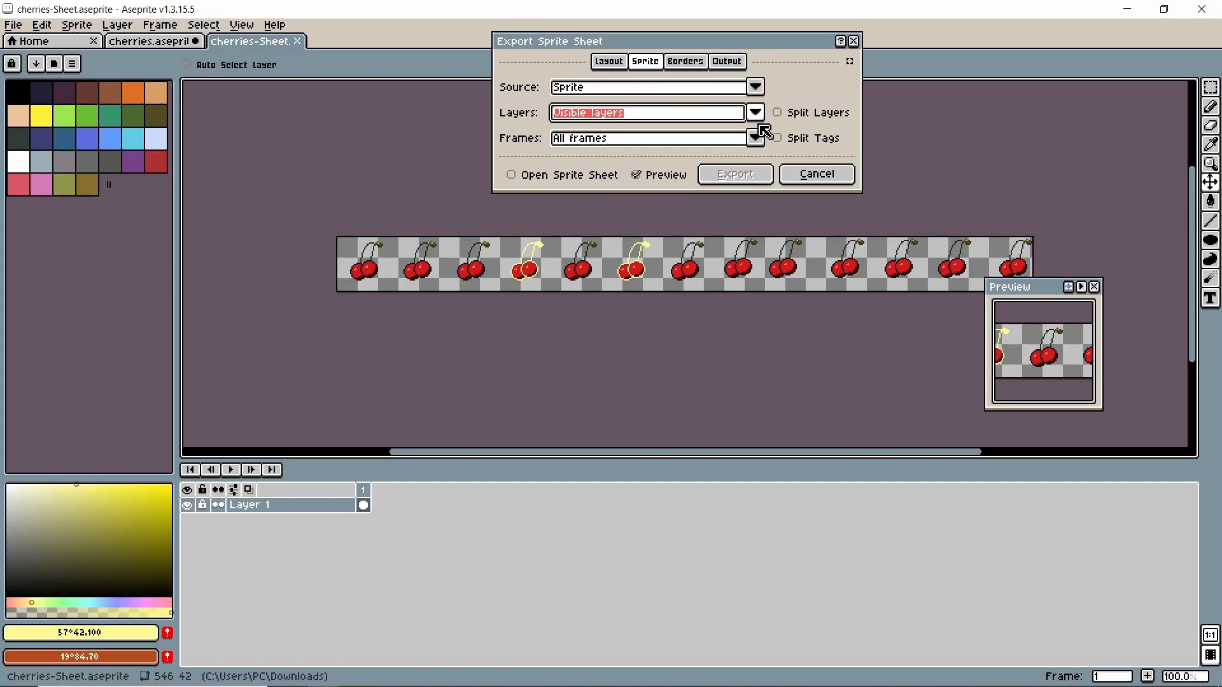
left_click(779, 139)
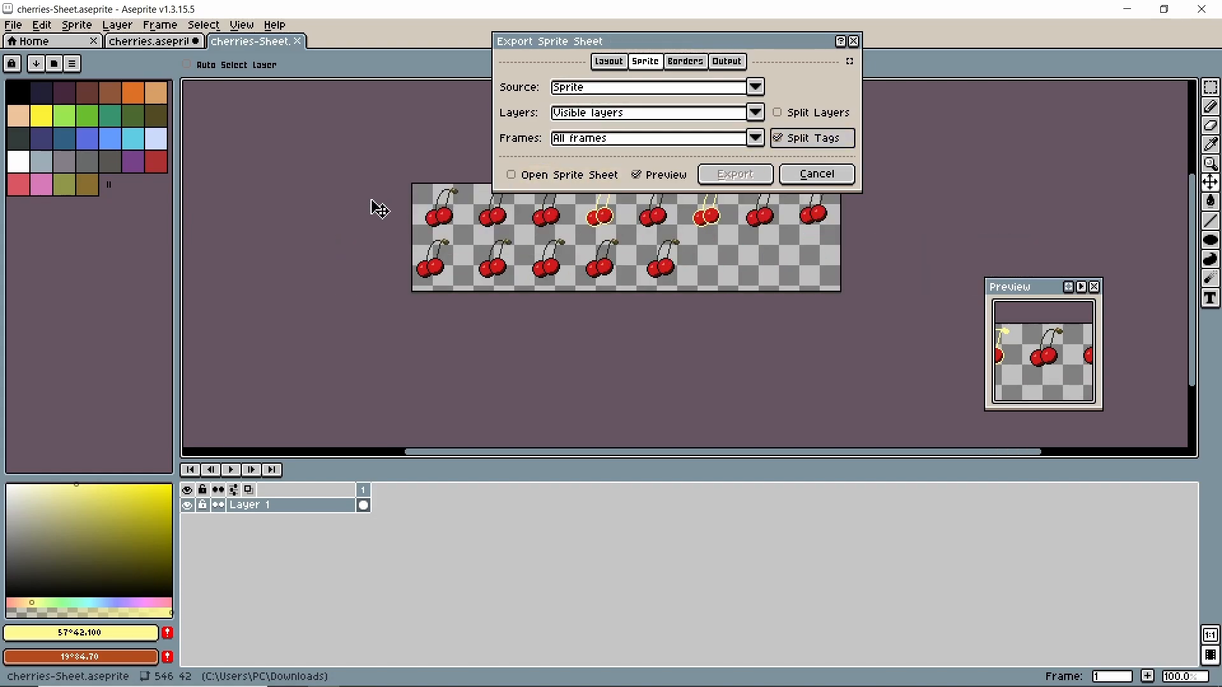
left_click_drag(597, 44, 267, 17)
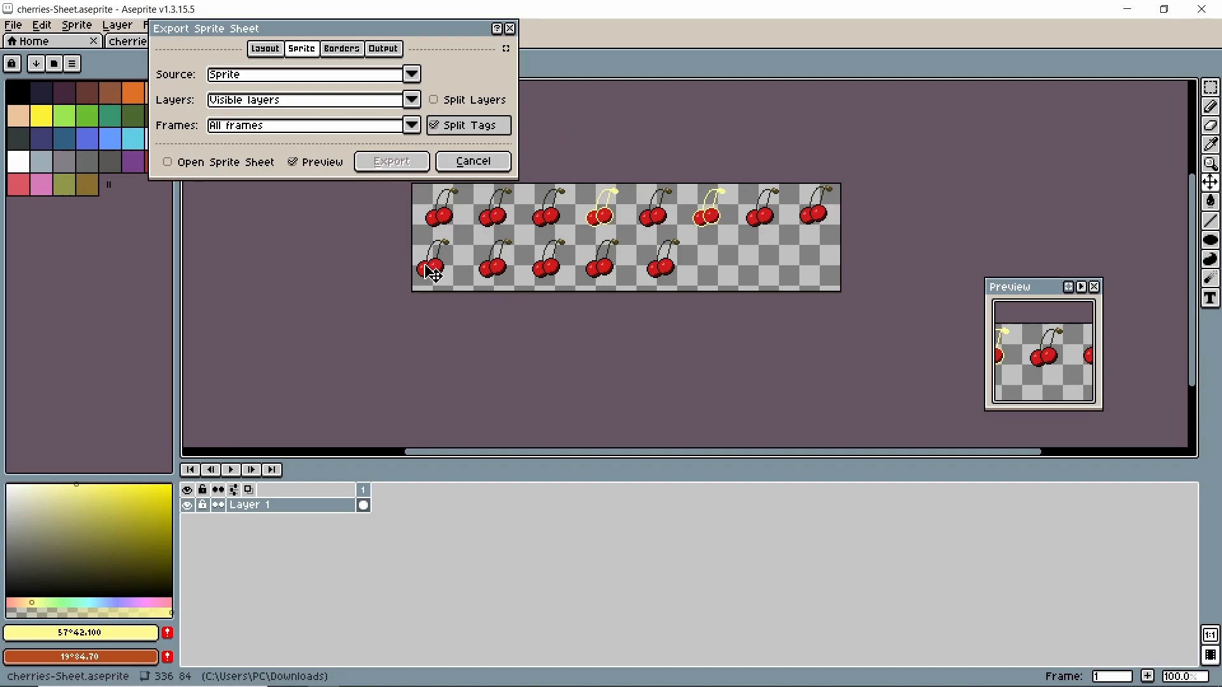
left_click(438, 127)
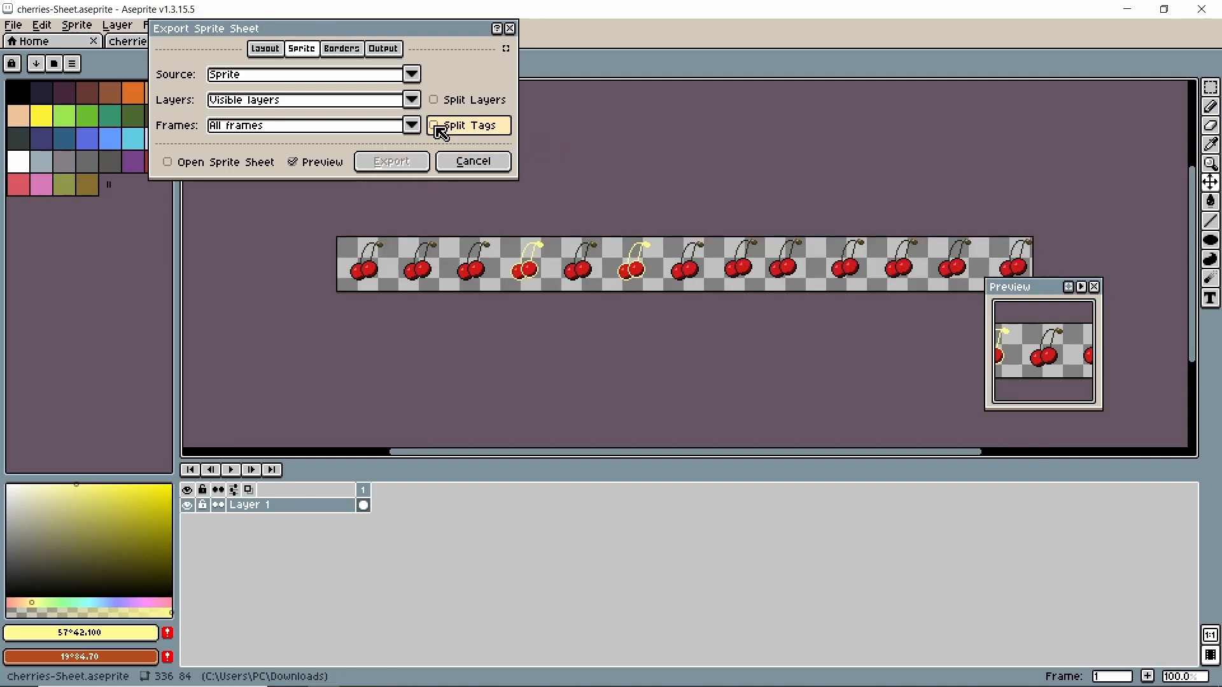
left_click(437, 128)
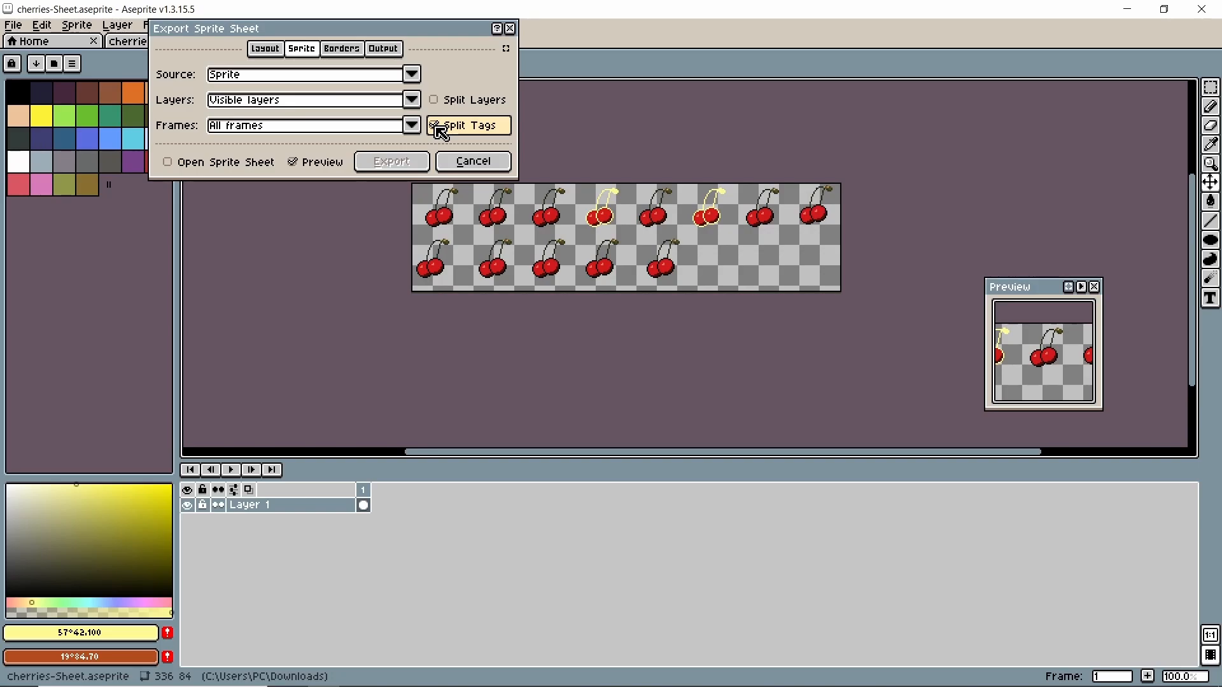
left_click(415, 101)
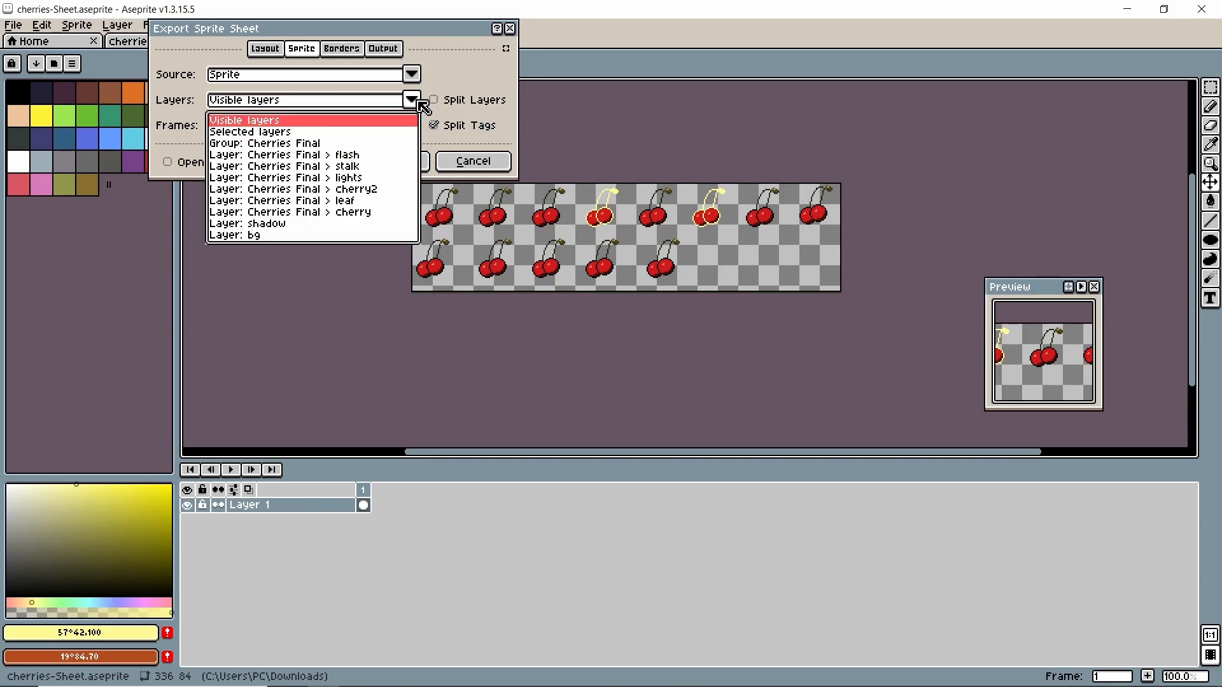
left_click(415, 100)
- Try the Horizontal Strip and By Columns sheet types, set the type back to By Rows, and review the constraint options
left_click(344, 50)
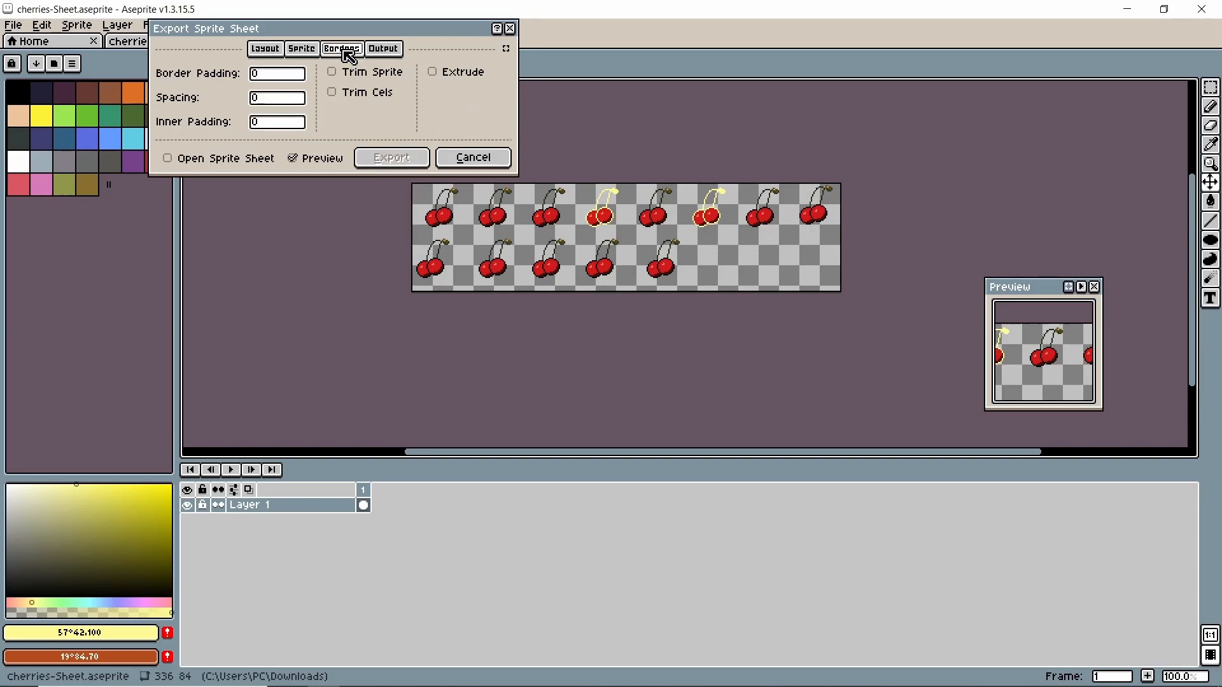
left_click(277, 54)
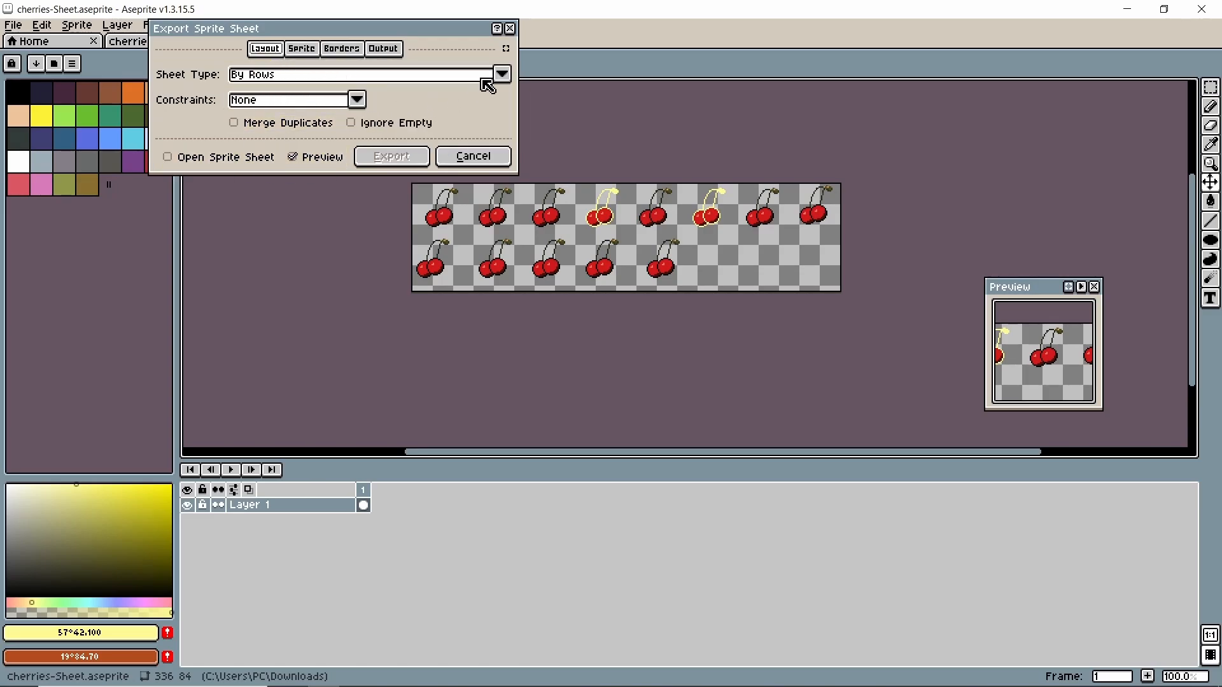
left_click(502, 76)
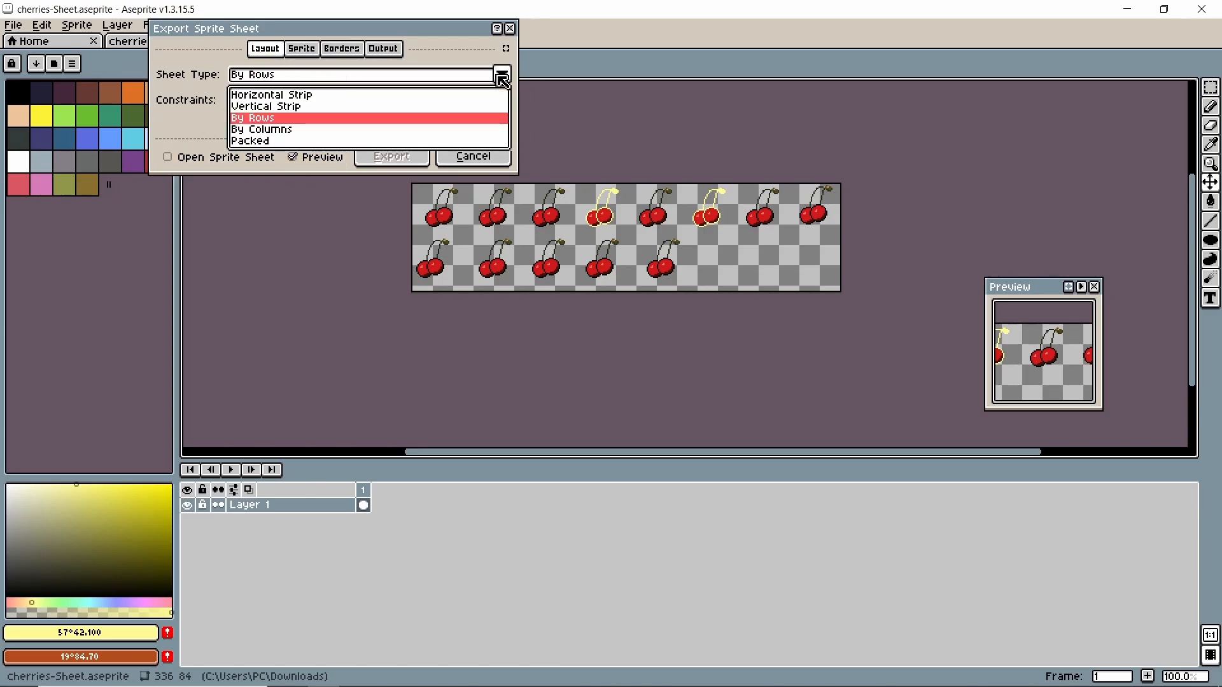
left_click(266, 95)
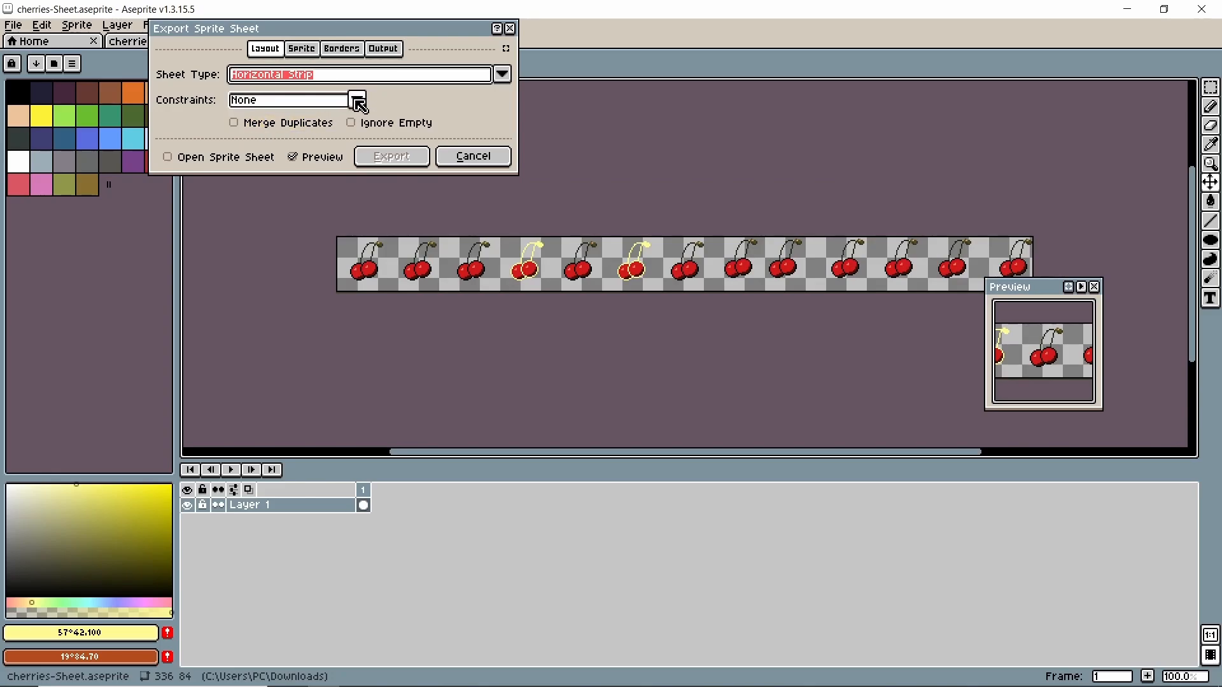
left_click(502, 74)
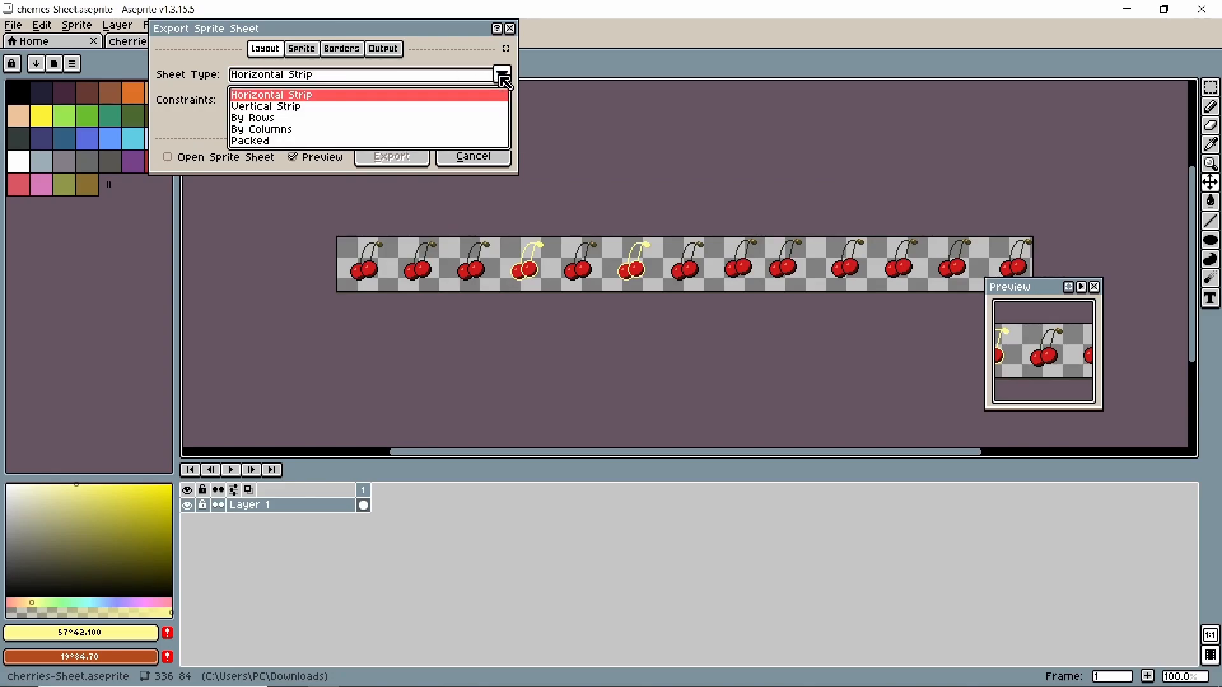
left_click(258, 130)
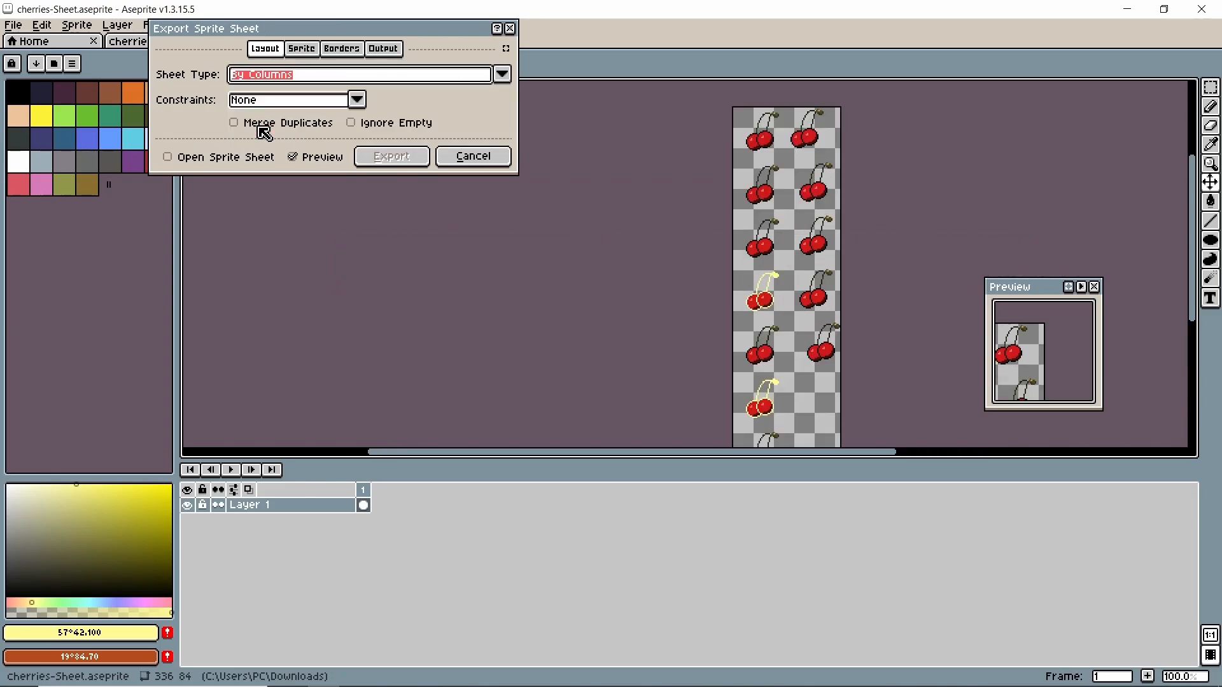
left_click(502, 75)
left_click(257, 118)
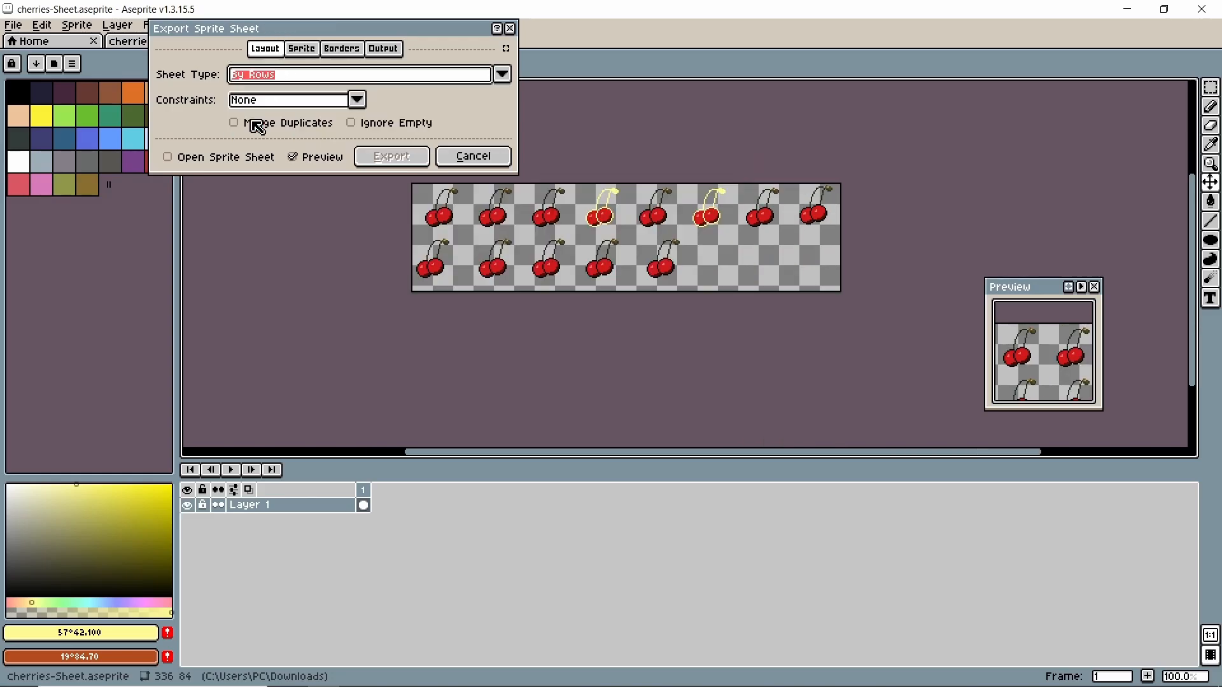
left_click(357, 101)
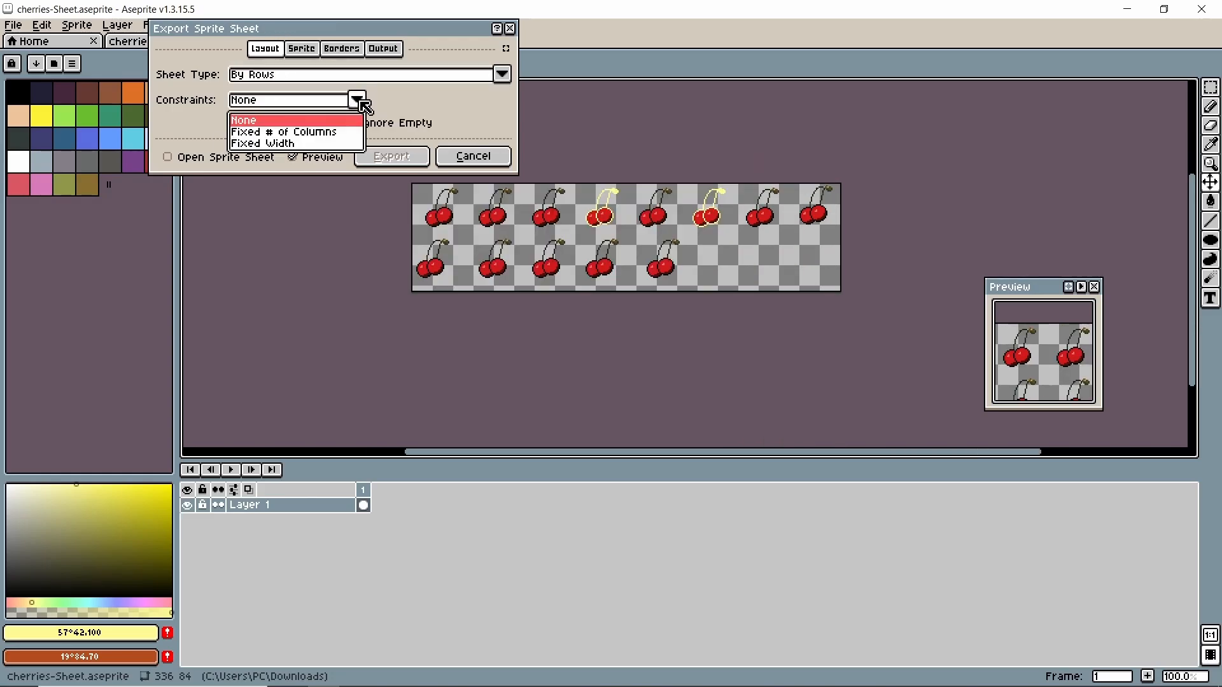
left_click(358, 101)
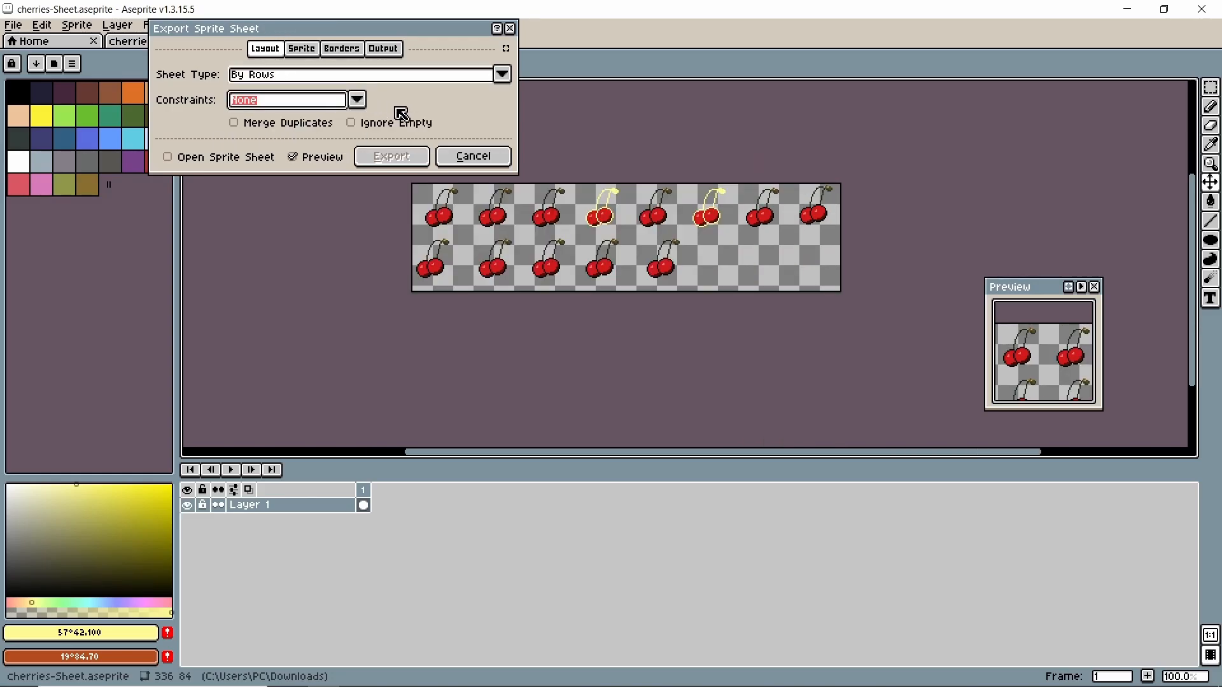
- Save the cherries sprite in PNG format as cherries.png in Downloads and show the bg and shadow layers again
left_click(509, 31)
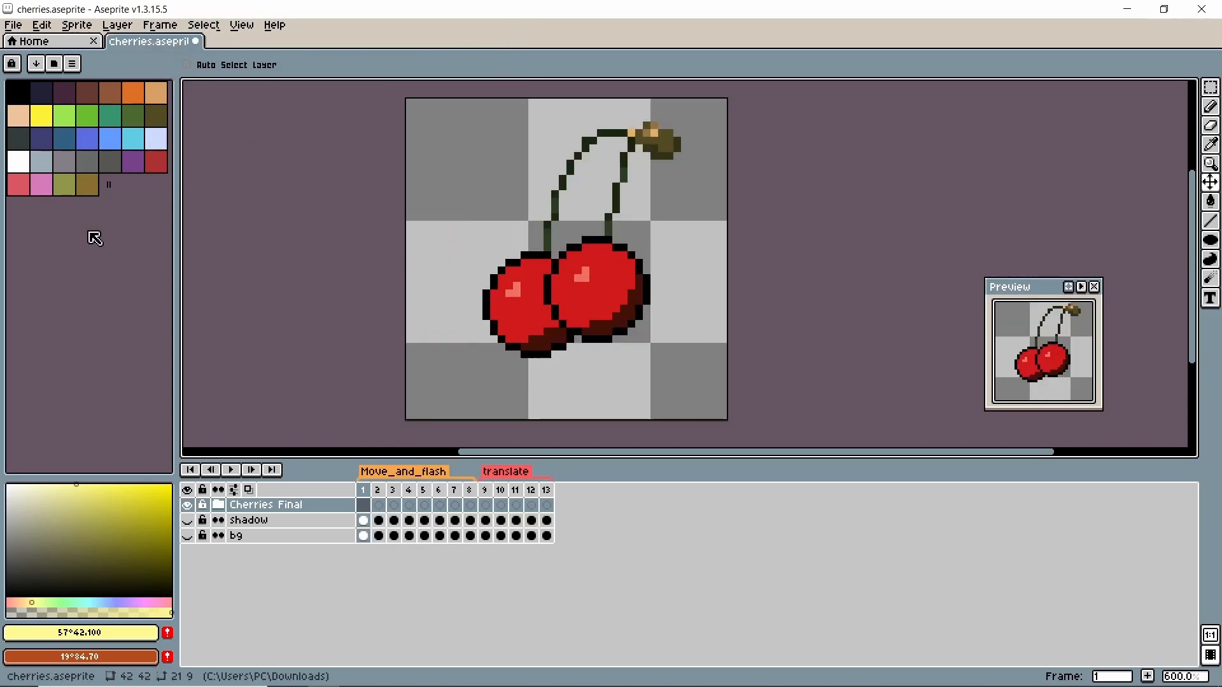
left_click(15, 26)
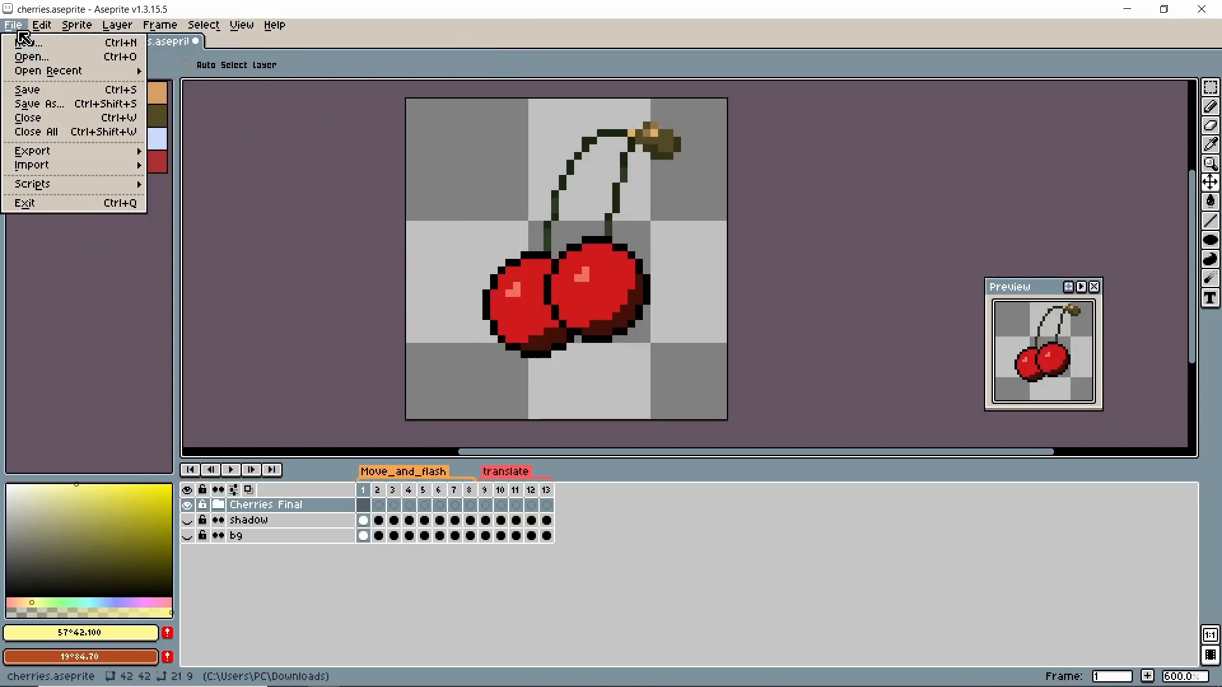
left_click(51, 104)
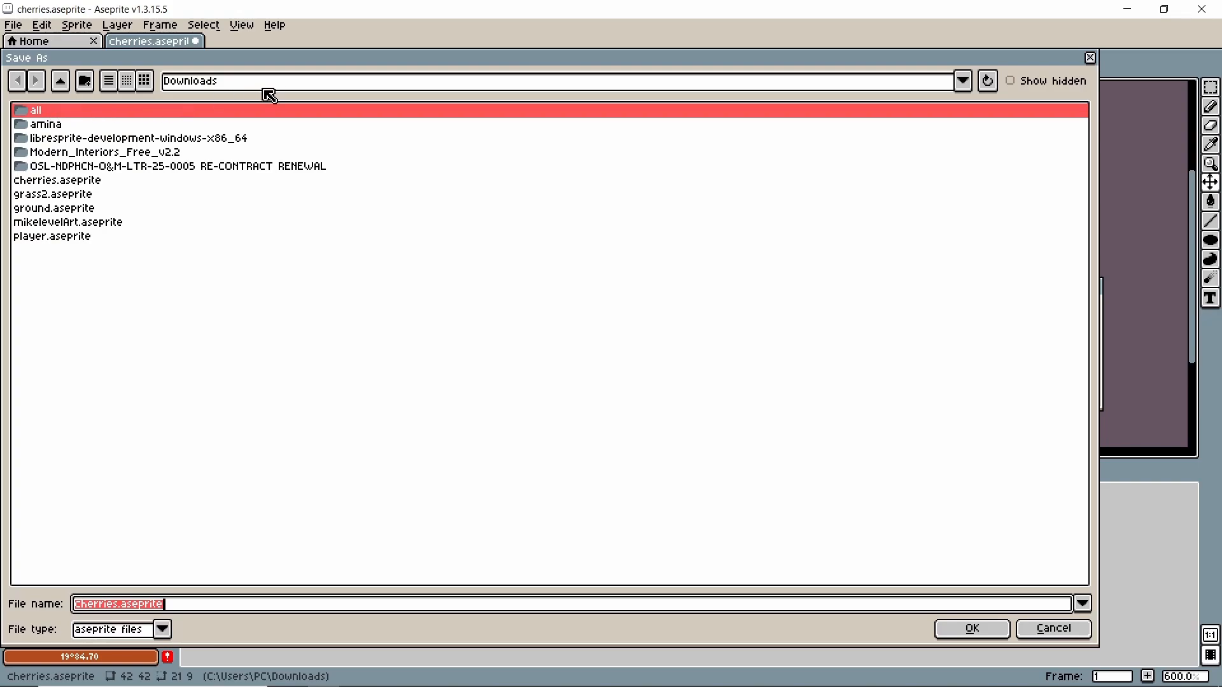
left_click(164, 631)
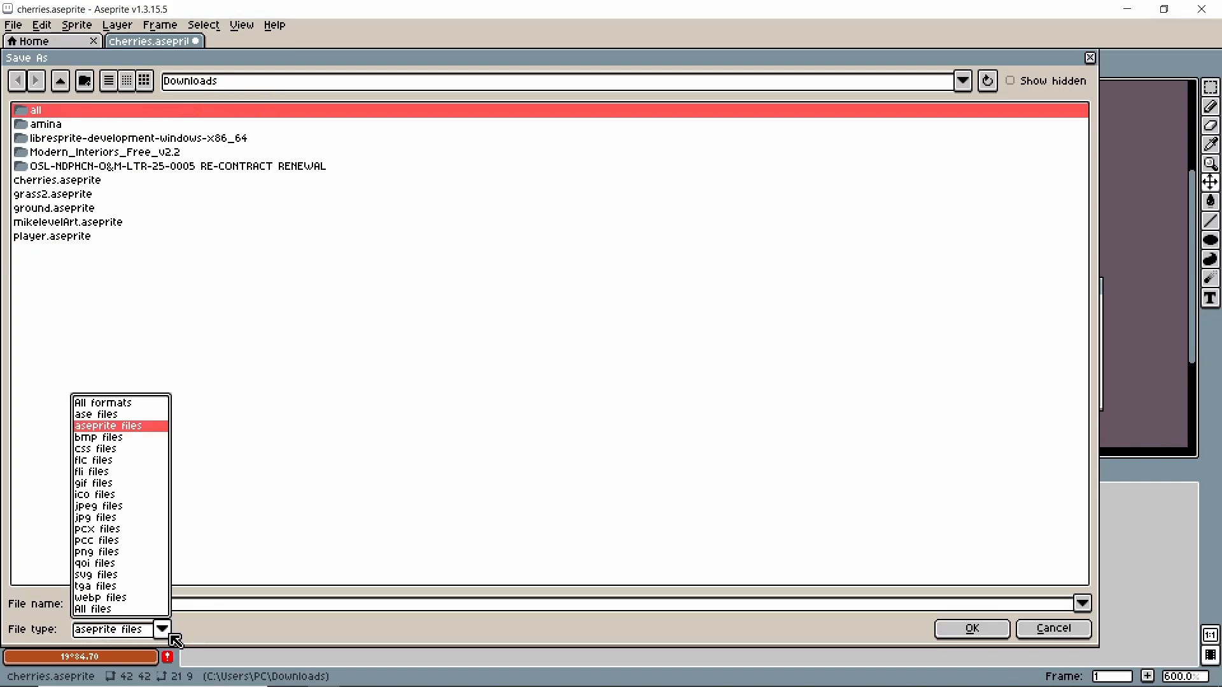
left_click(96, 555)
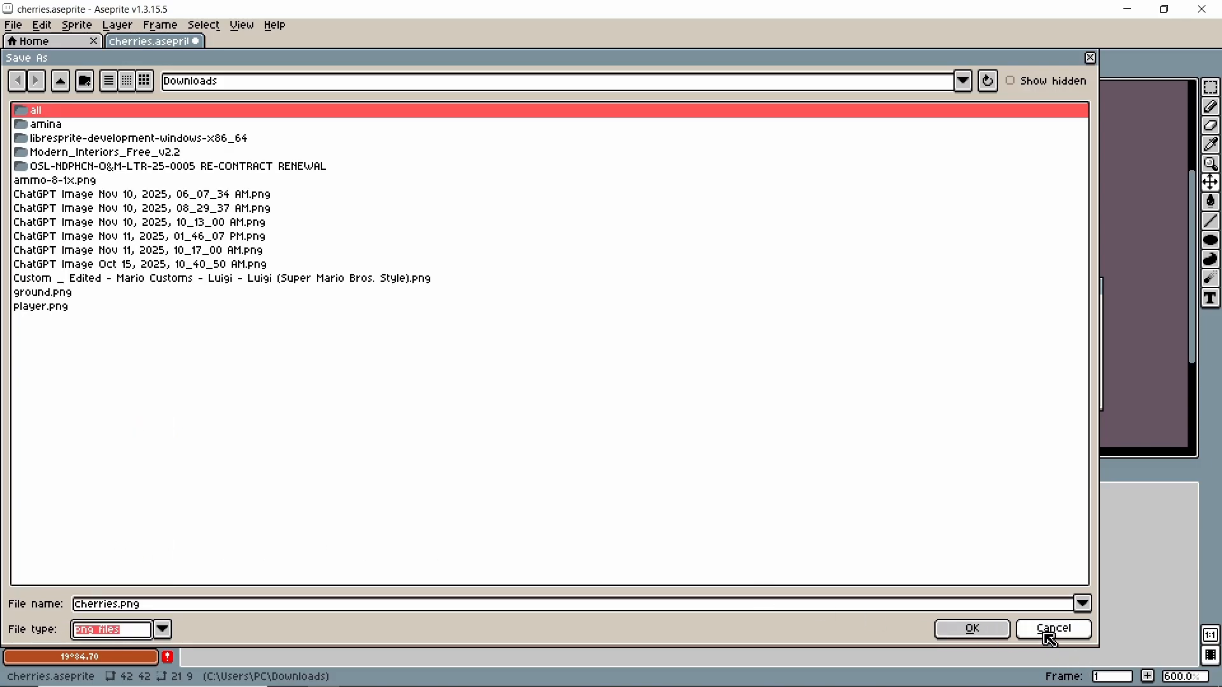
left_click(972, 630)
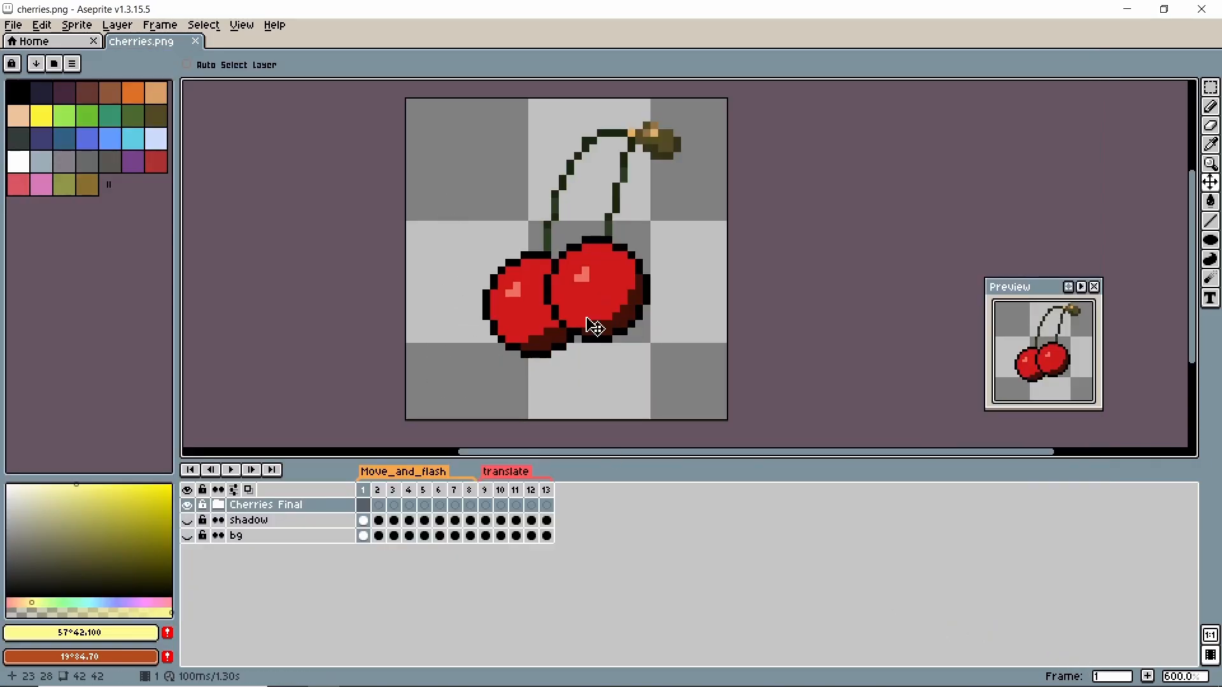
left_click(186, 535)
left_click(187, 520)
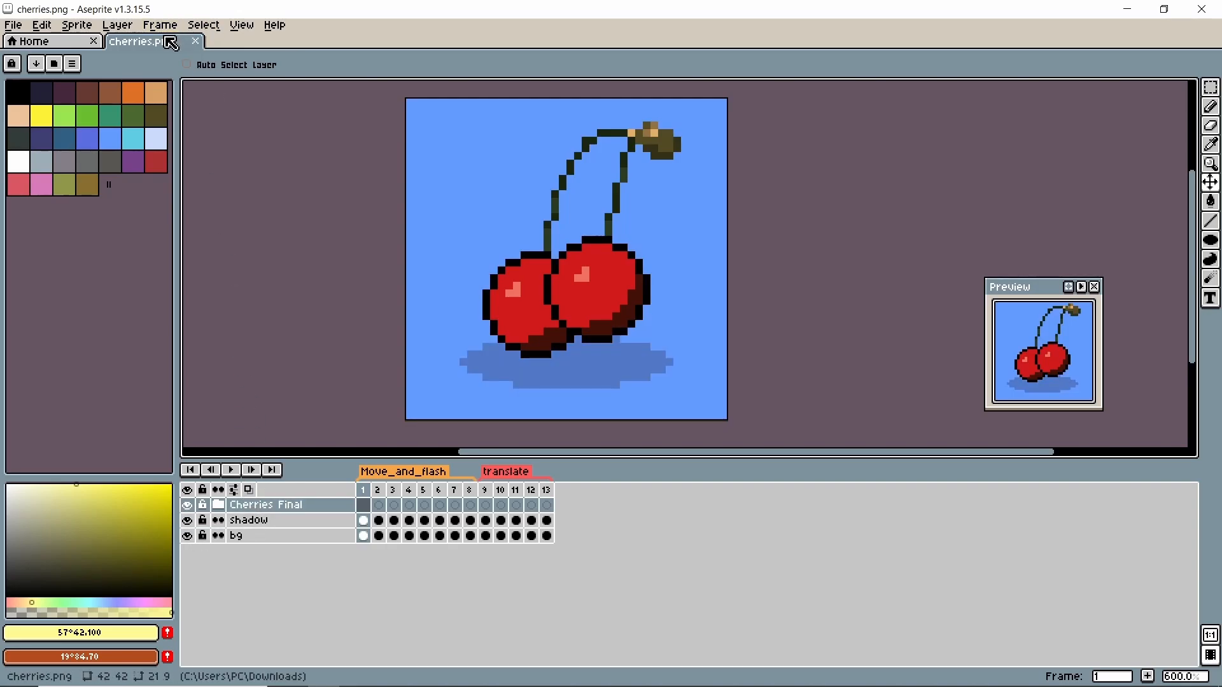
- Check the duration of frame 1 in its frame properties
left_click(160, 27)
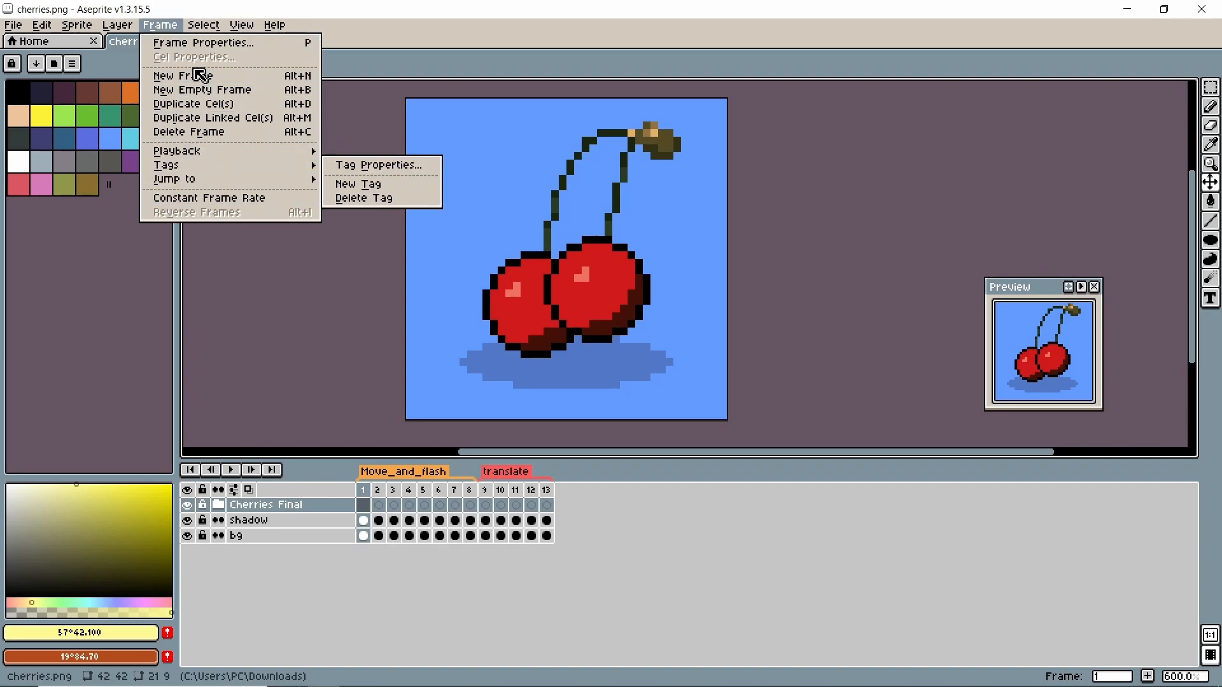
mouse_move(198, 188)
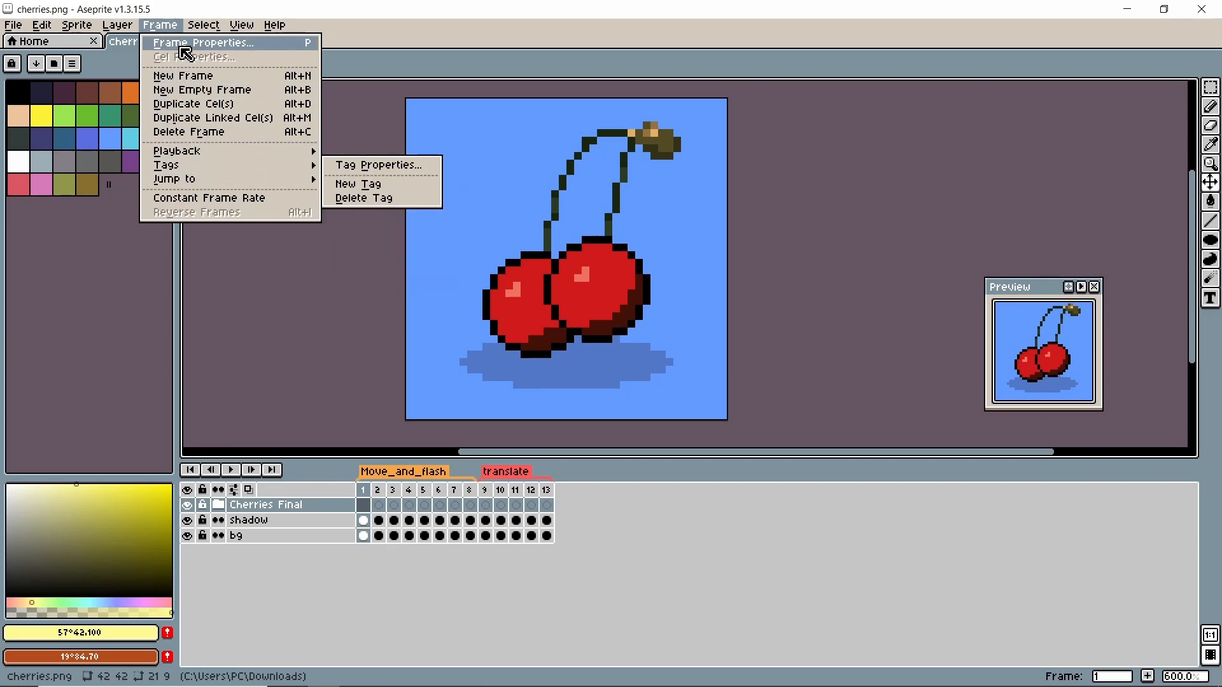
left_click(186, 45)
left_click_drag(560, 312, 234, 153)
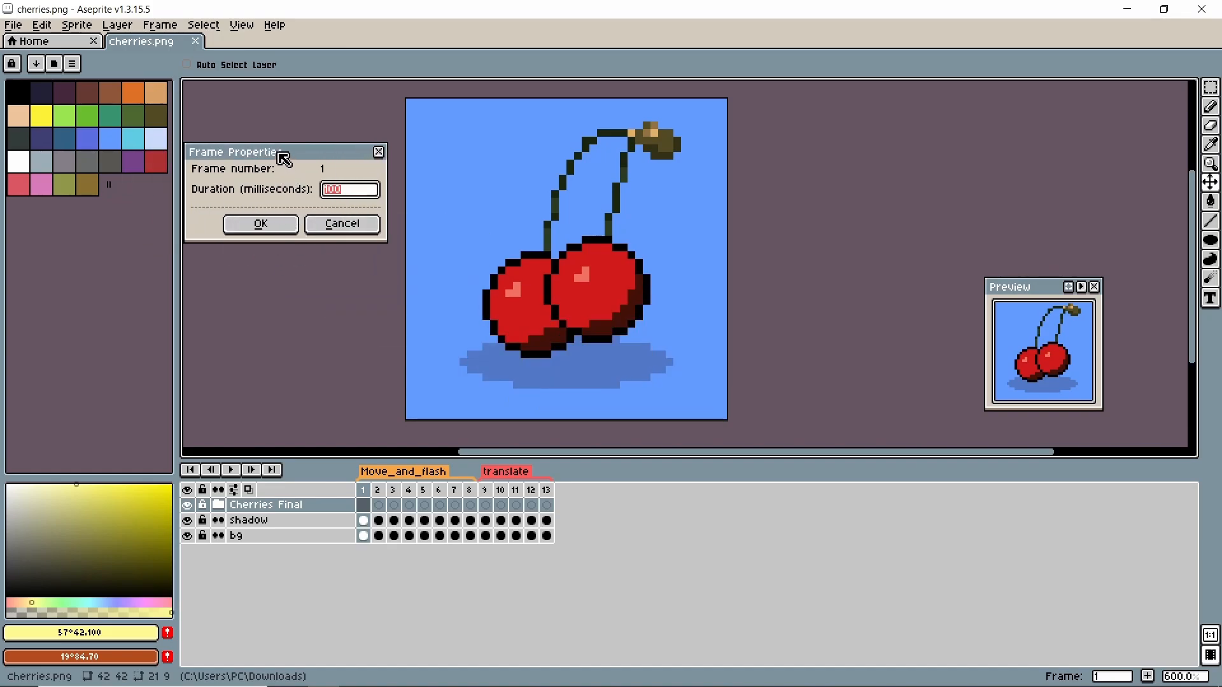
left_click_drag(283, 159, 291, 148)
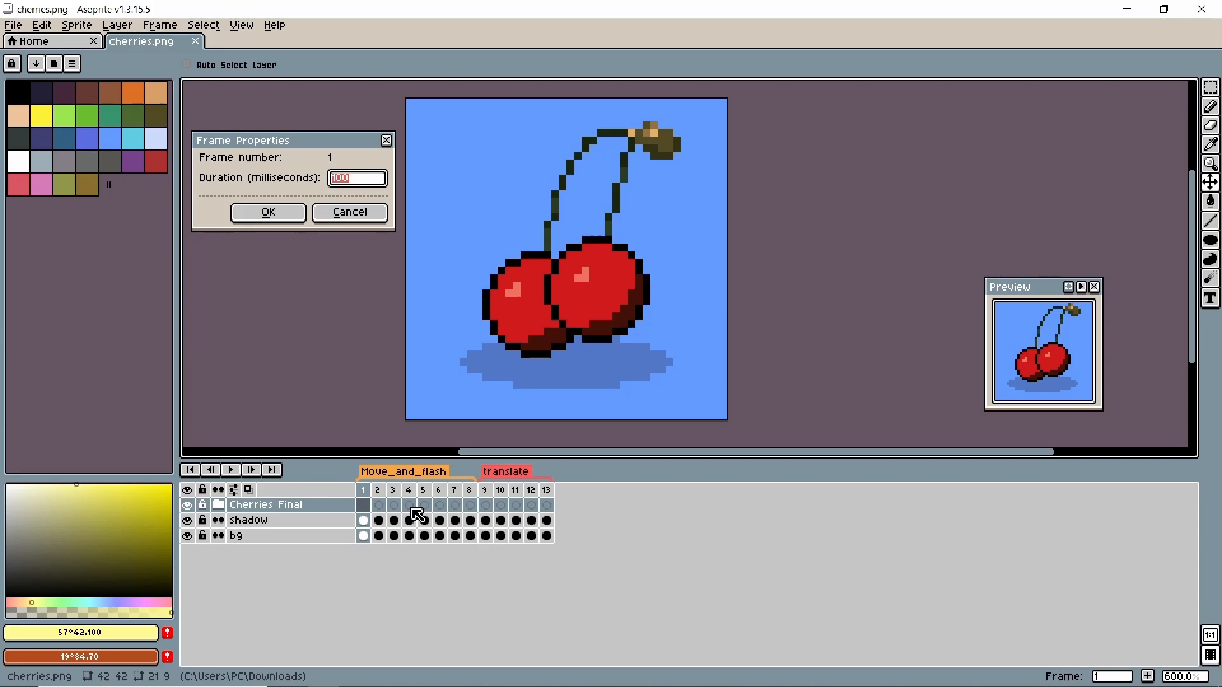
left_click(387, 140)
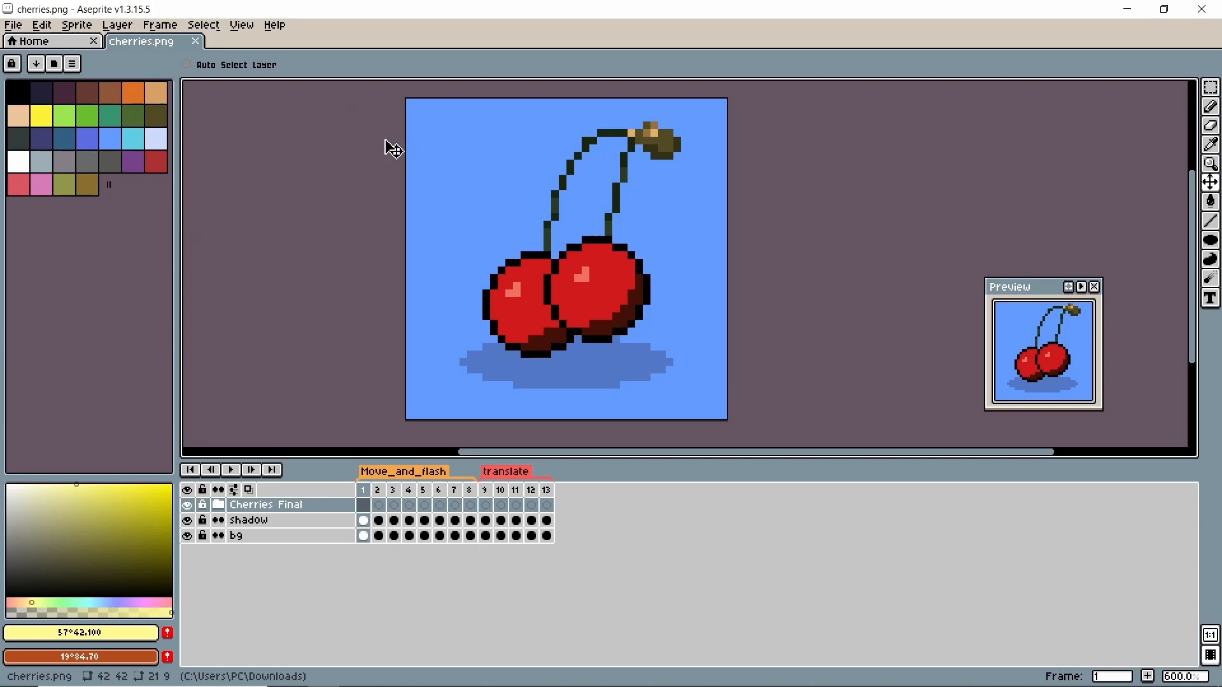
- Set the duration of the yellow flash frame 6 to 200 milliseconds and play the animation
left_click(423, 505)
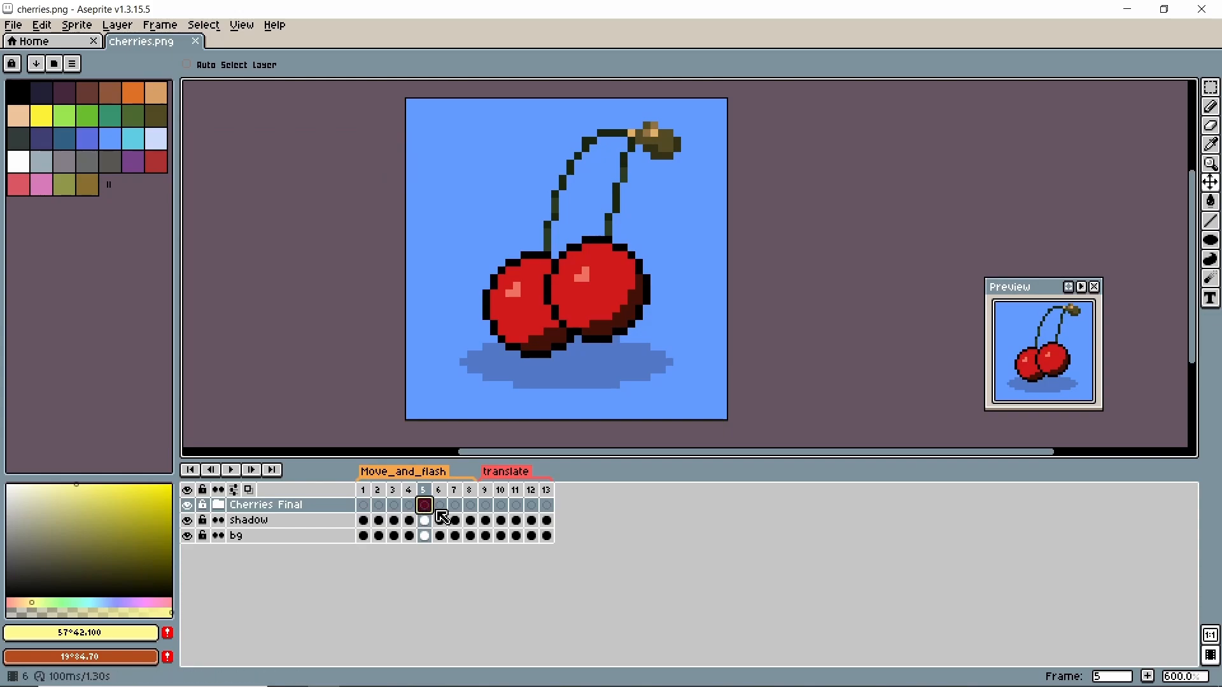
left_click(440, 506)
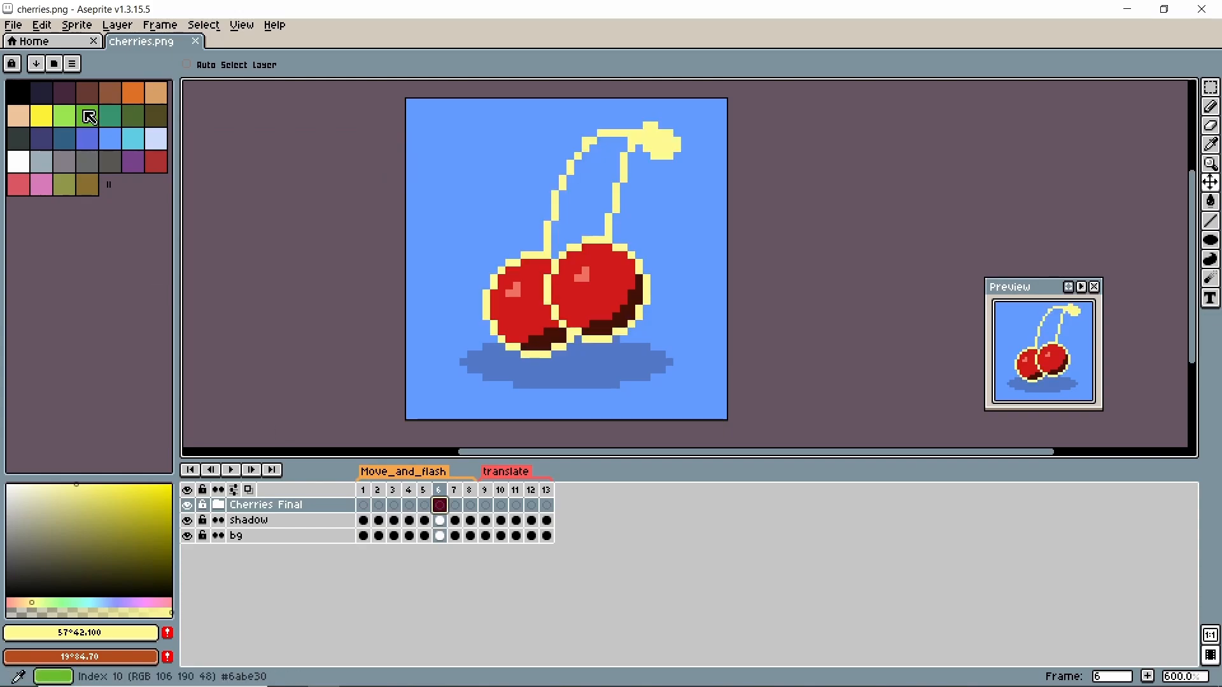
left_click(159, 25)
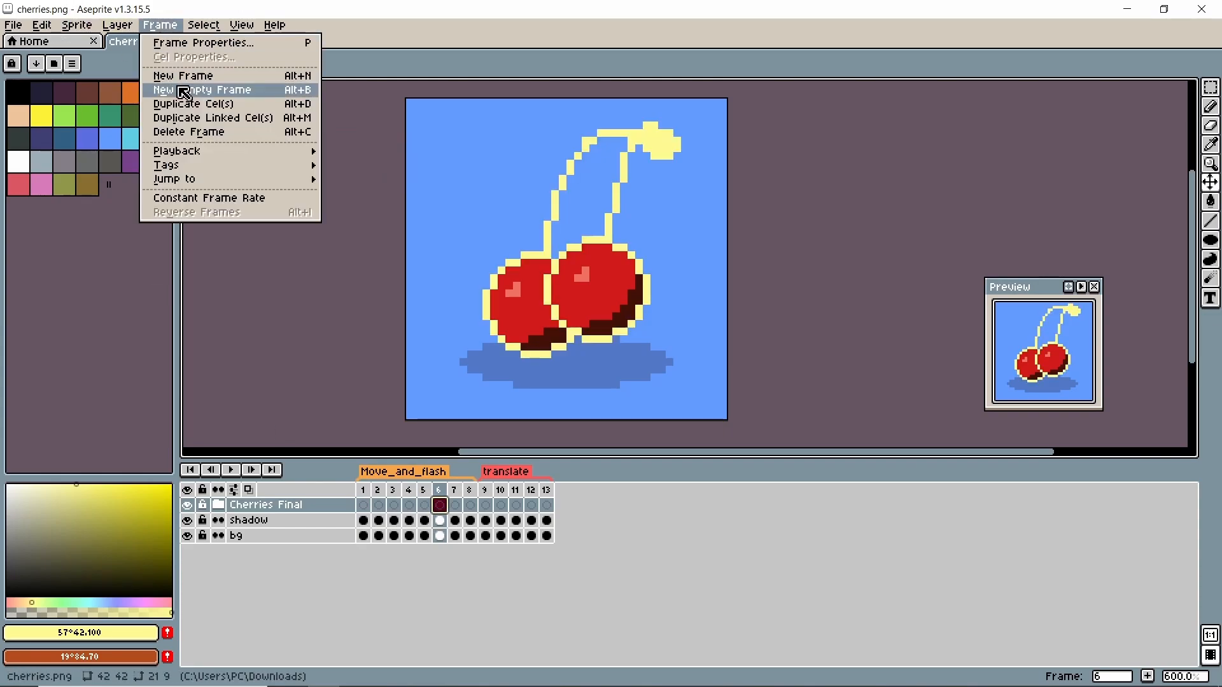
left_click(184, 44)
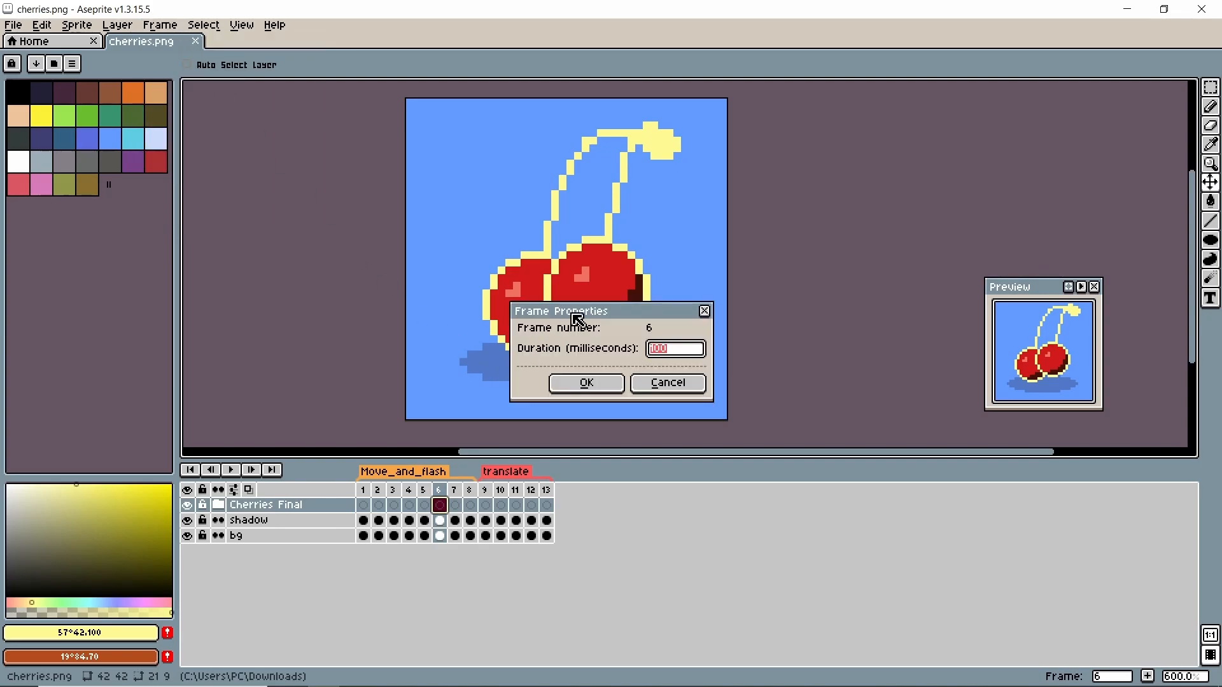
left_click_drag(576, 318, 277, 222)
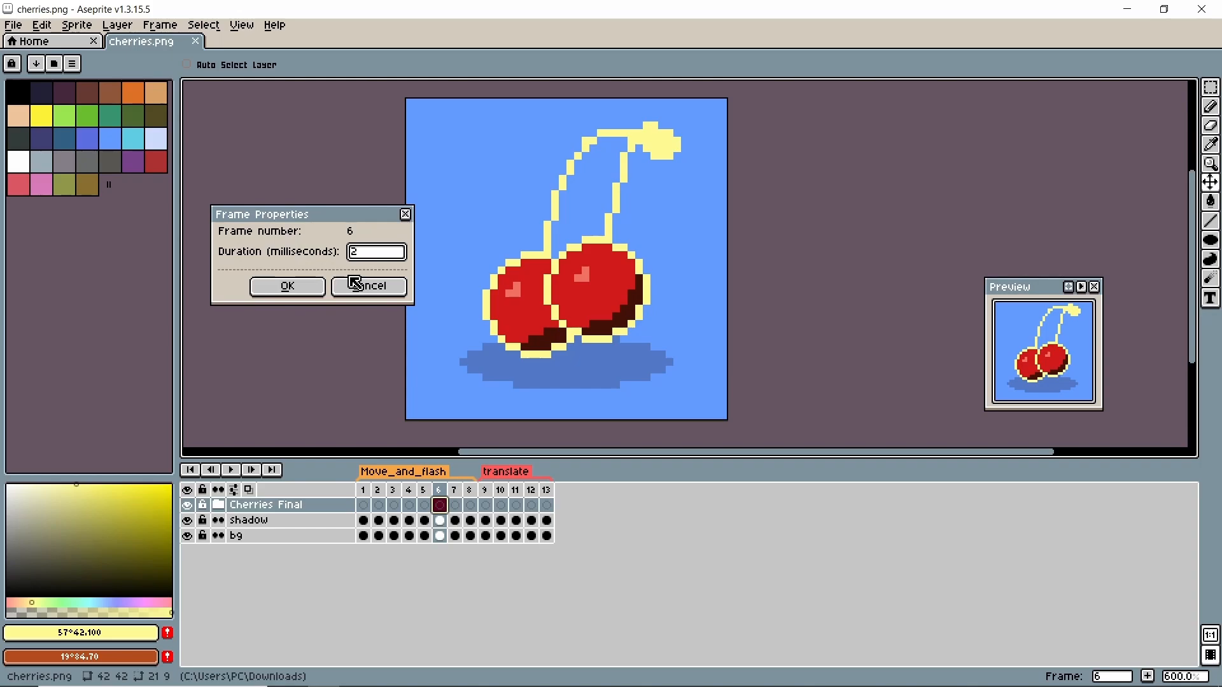
left_click(286, 291)
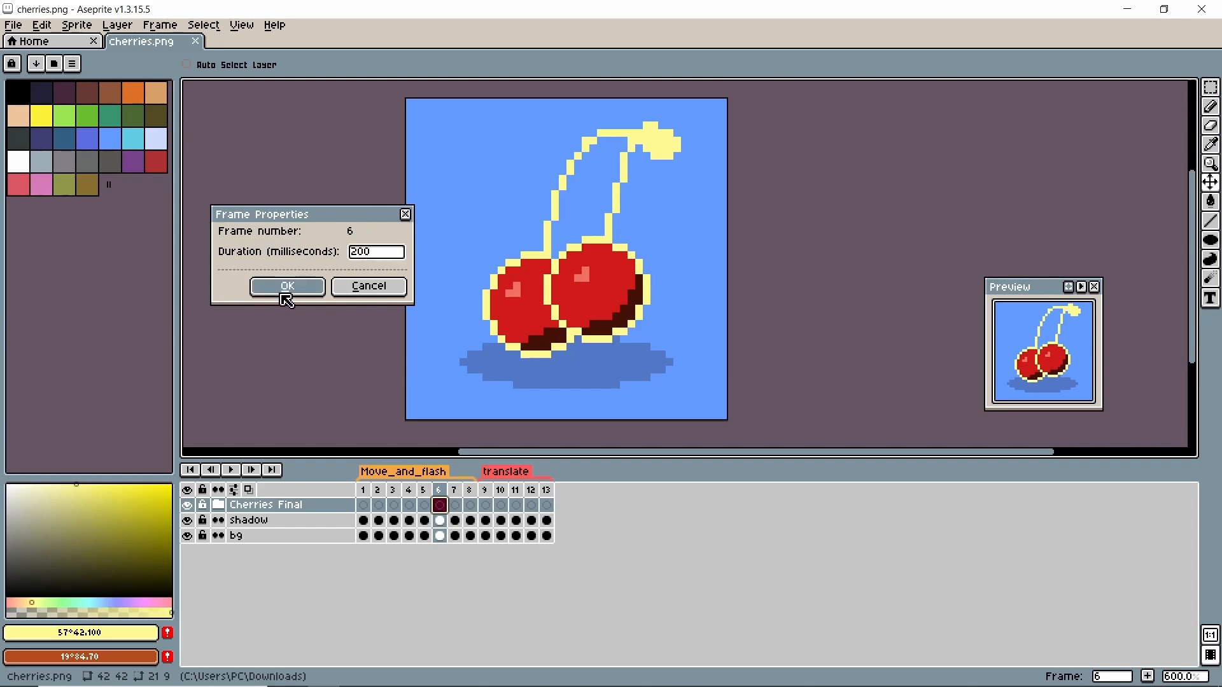
left_click(230, 470)
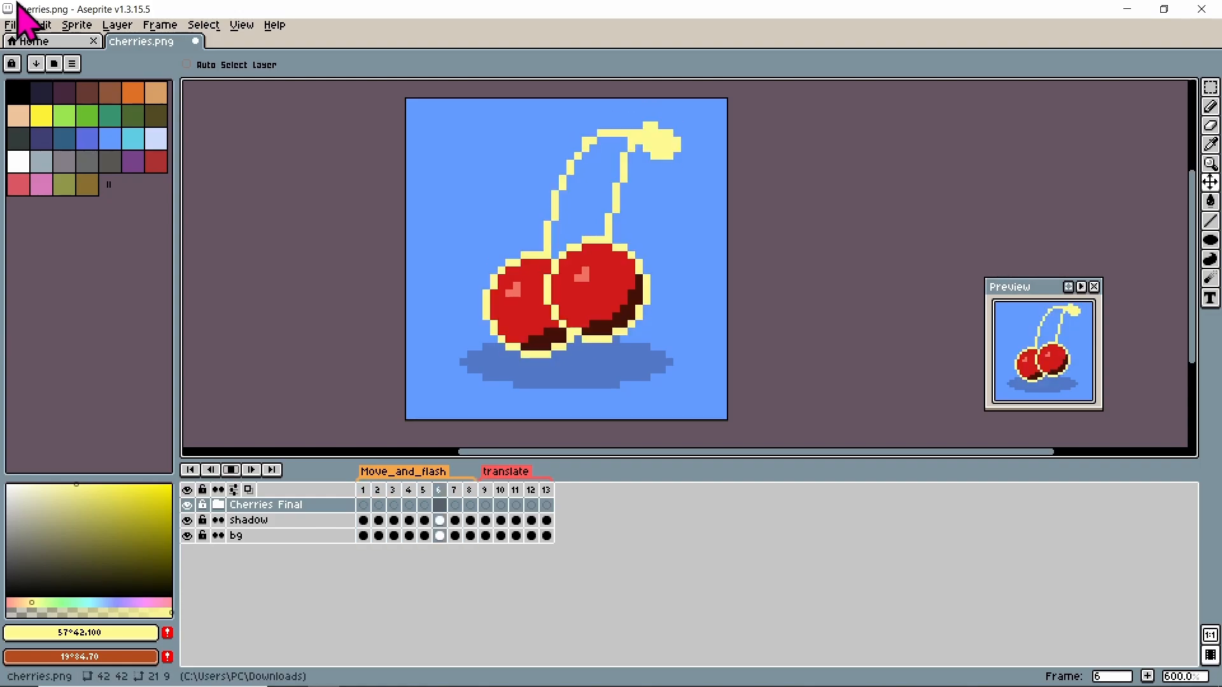
- Open the sprite sheet export for cherries.png and review the constraint options for the By Rows layout
left_click(17, 26)
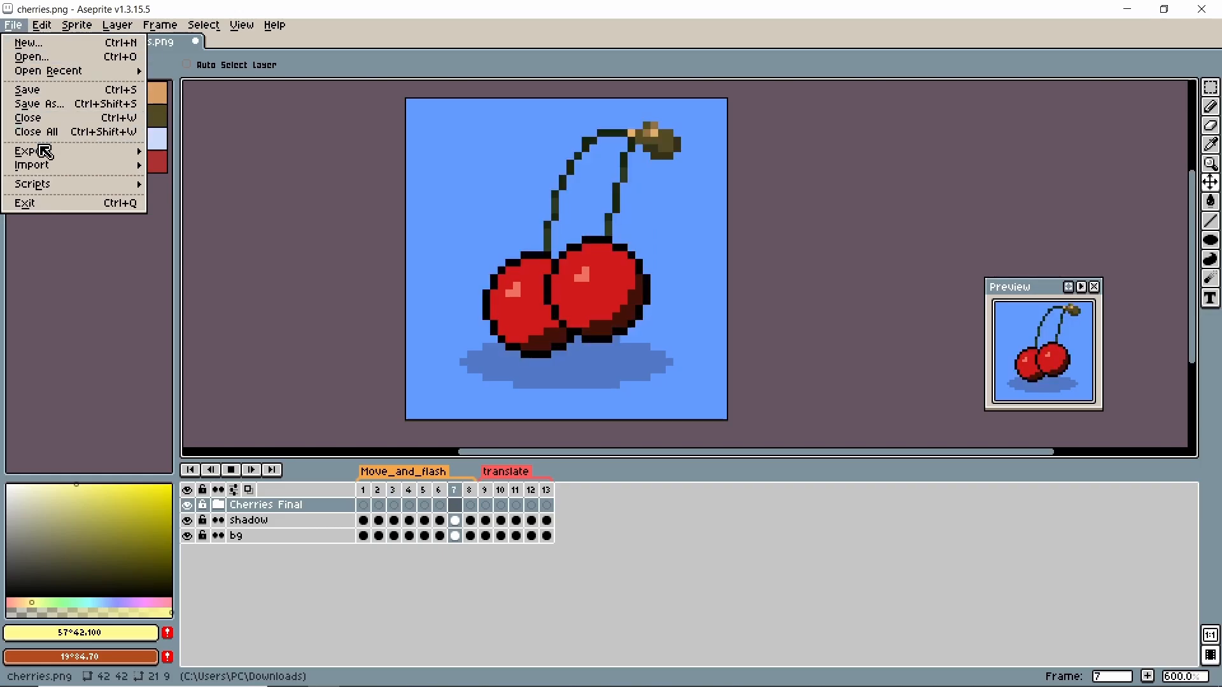
mouse_move(62, 157)
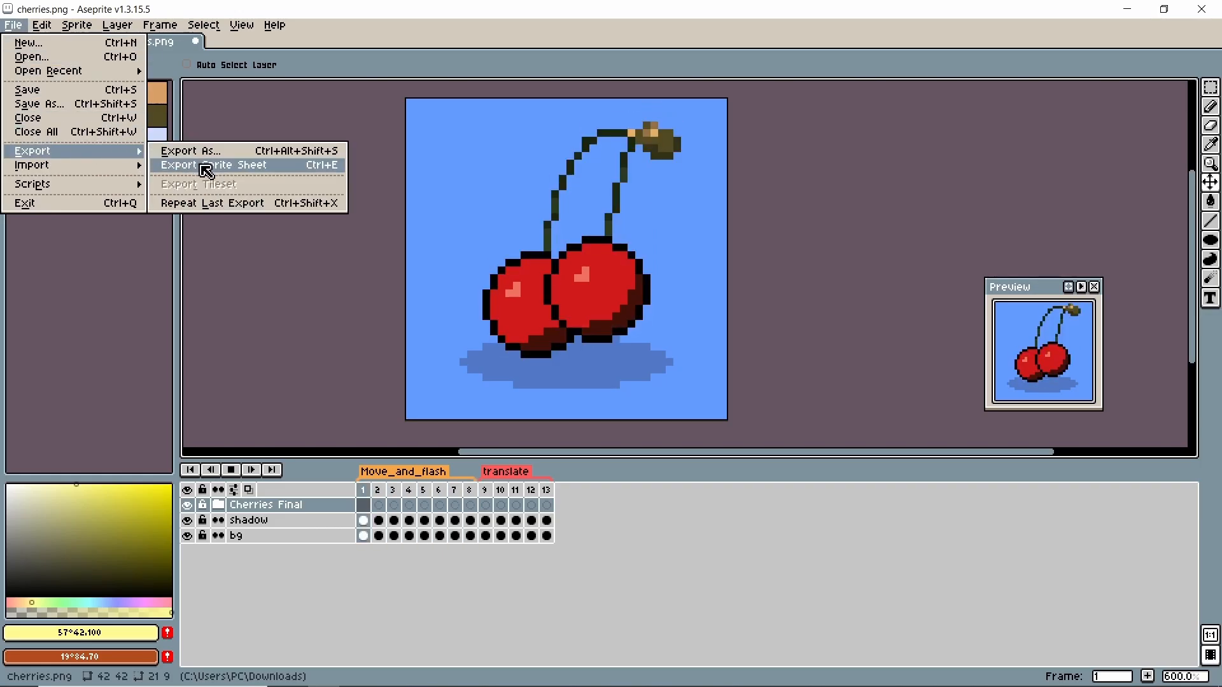
left_click(203, 166)
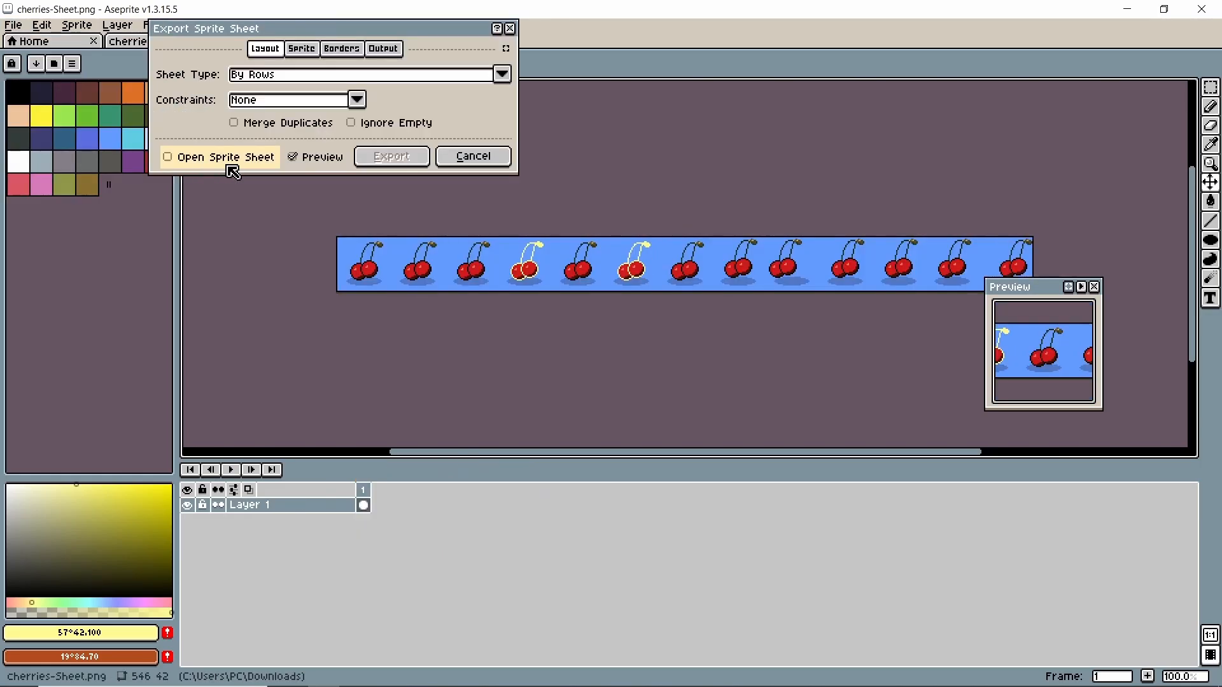
left_click(357, 102)
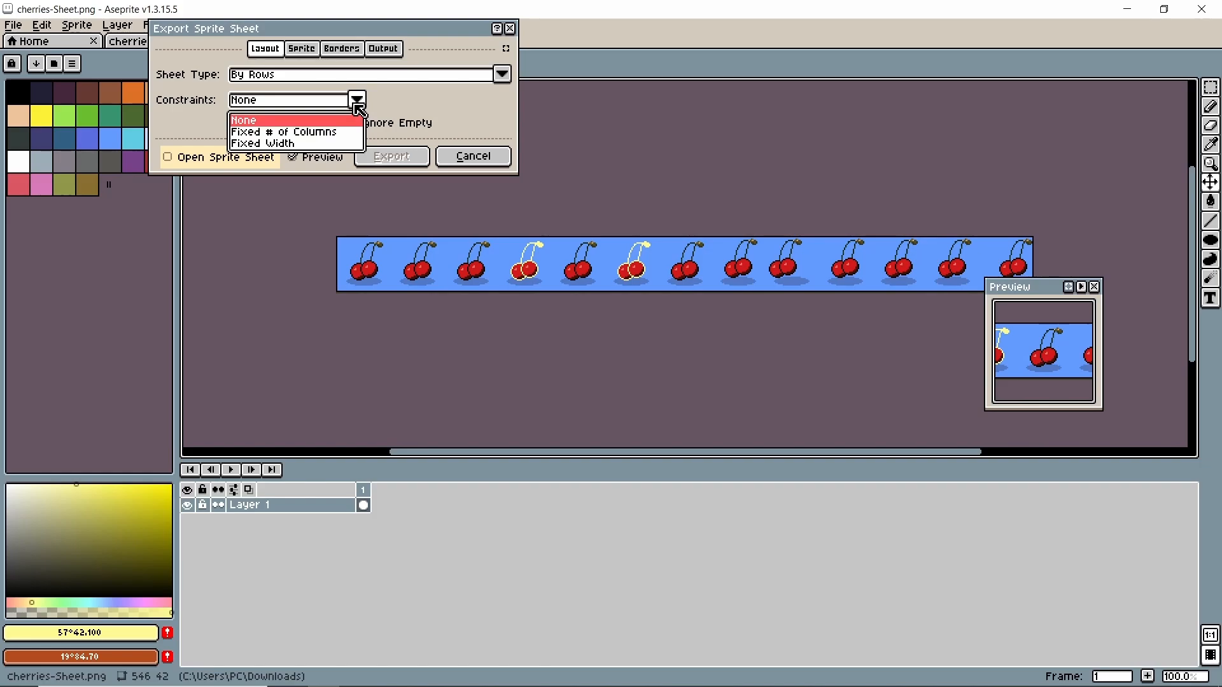
left_click(355, 102)
- Split the sprite sheet by tags and export it with the generated sheet set to open
left_click(308, 55)
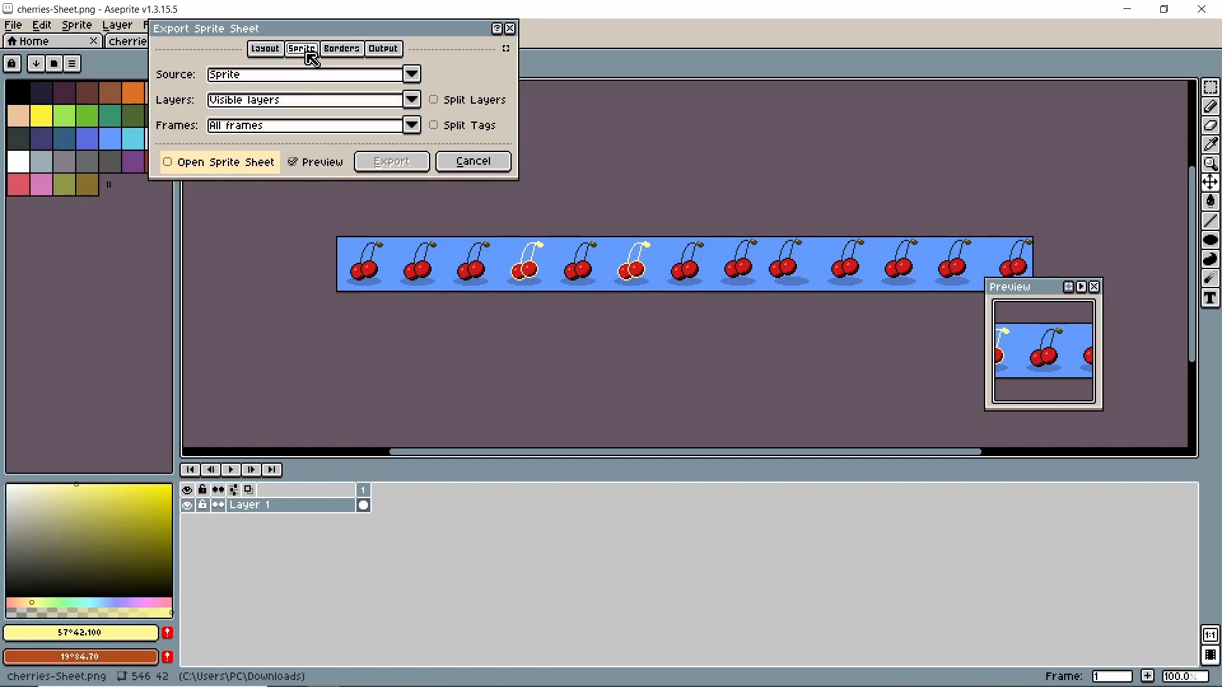
left_click(436, 126)
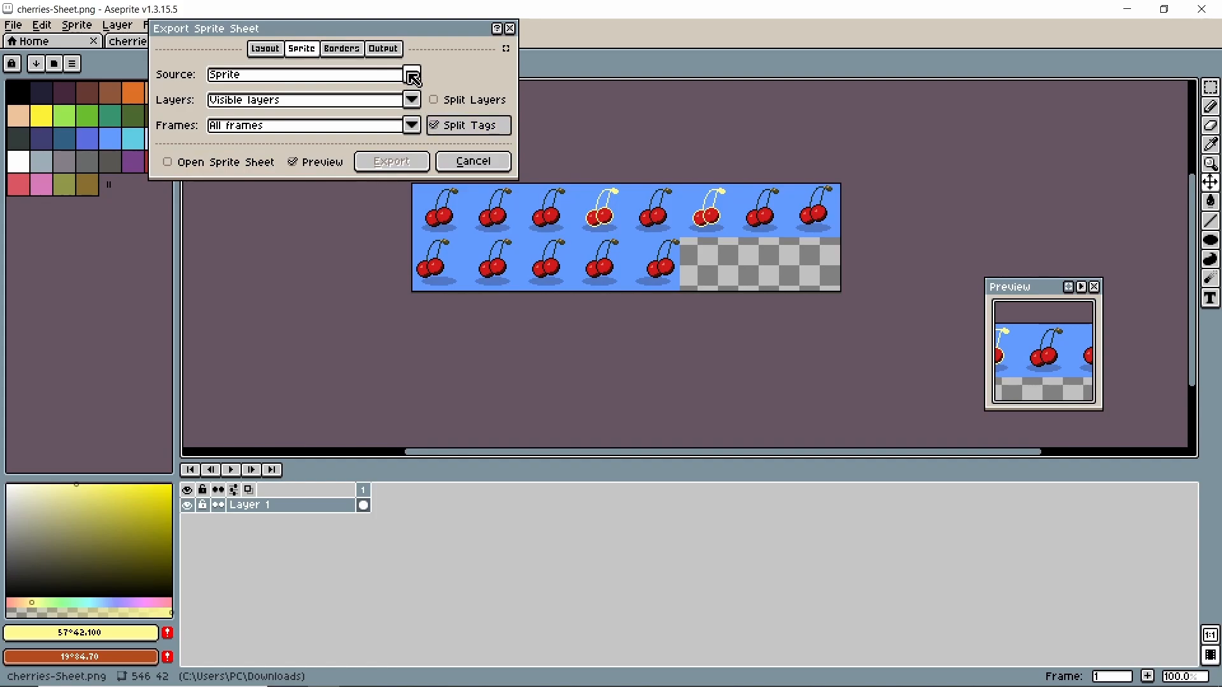
left_click(168, 162)
left_click(391, 162)
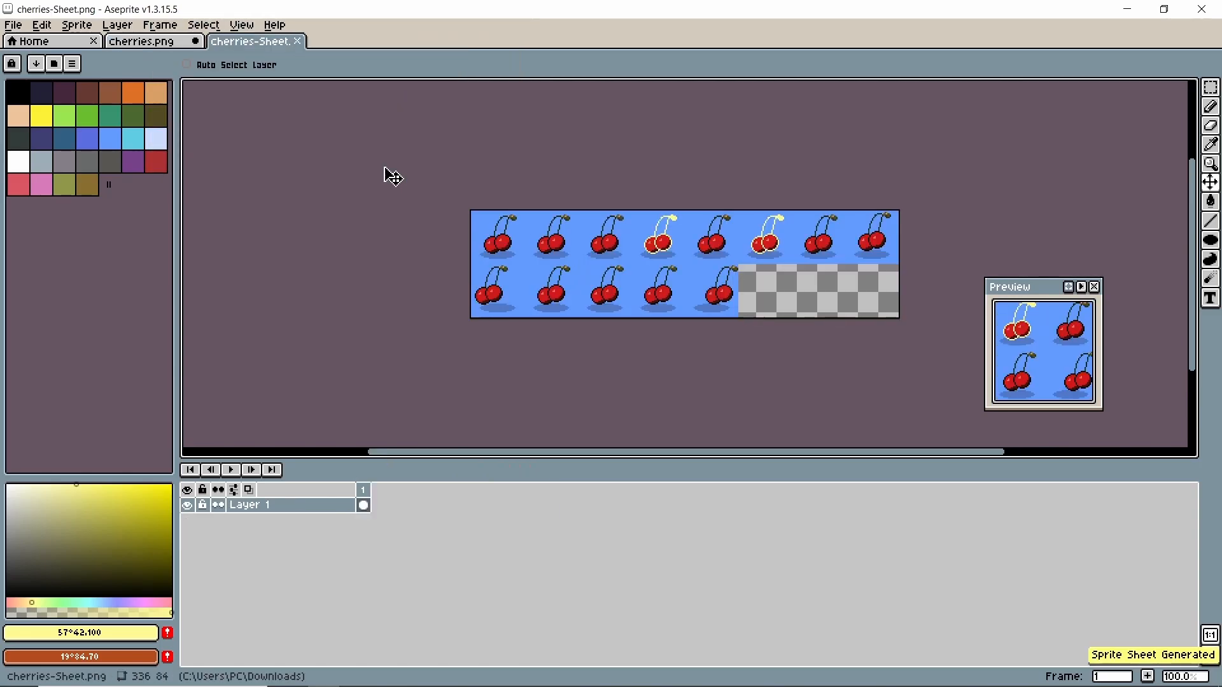